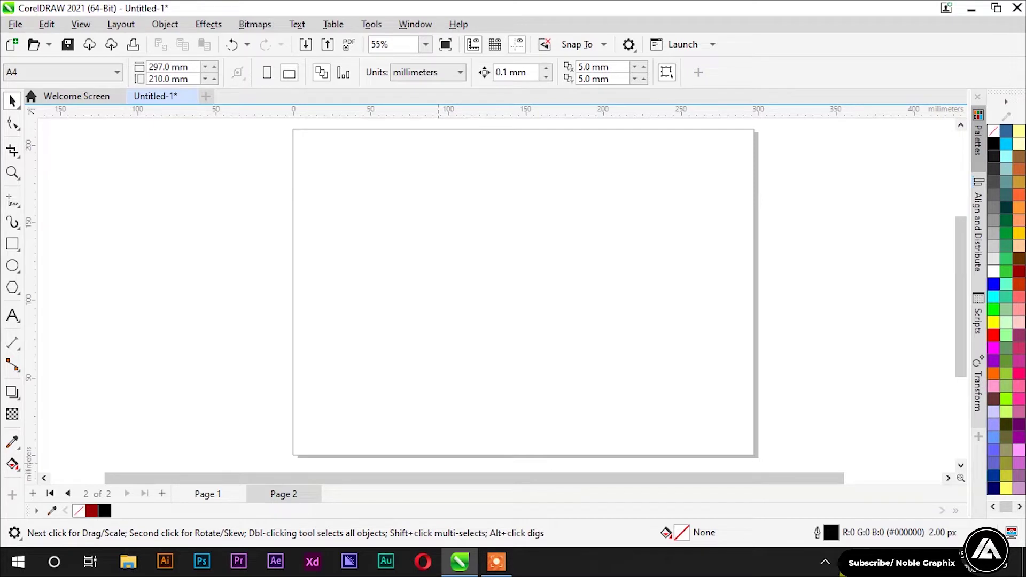
# Show the New Document and Open Drawing dialogs with Ctrl+N and Ctrl+O, closing each unused.
pyautogui.hotkey('ctrl', 'n')
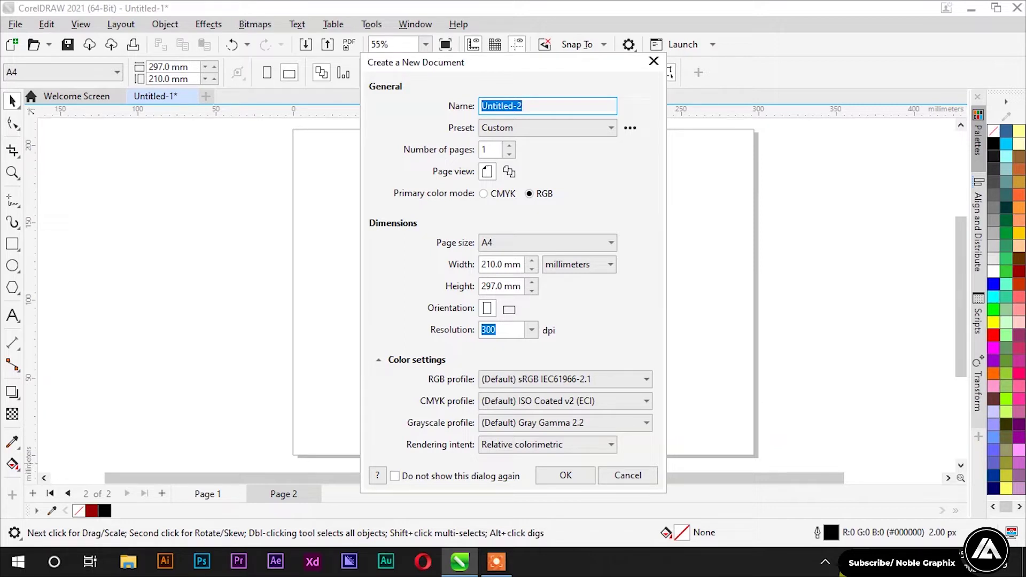
pyautogui.click(640, 475)
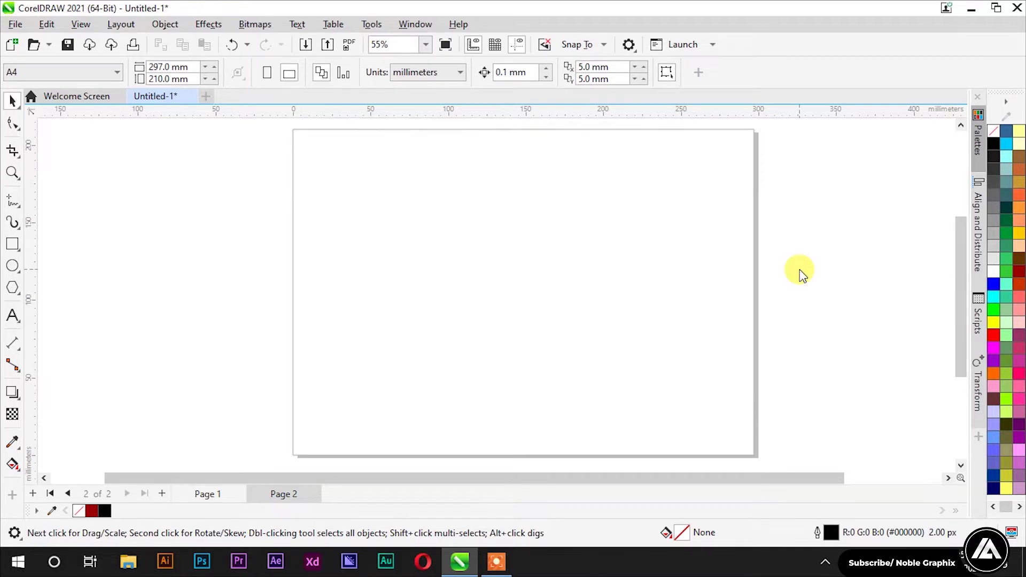
pyautogui.hotkey('ctrl', 'o')
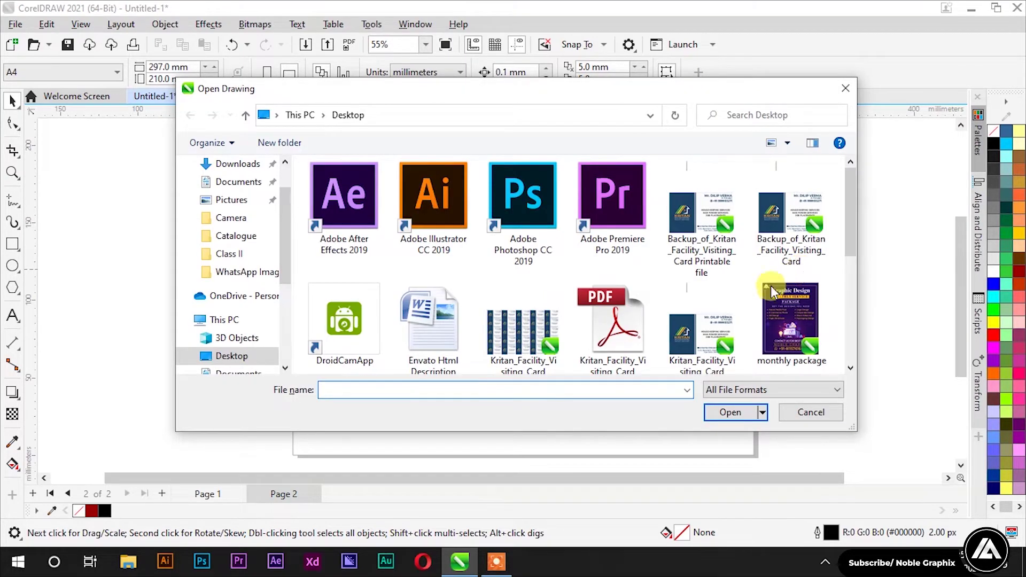
pyautogui.scroll(-5, 473, 196)
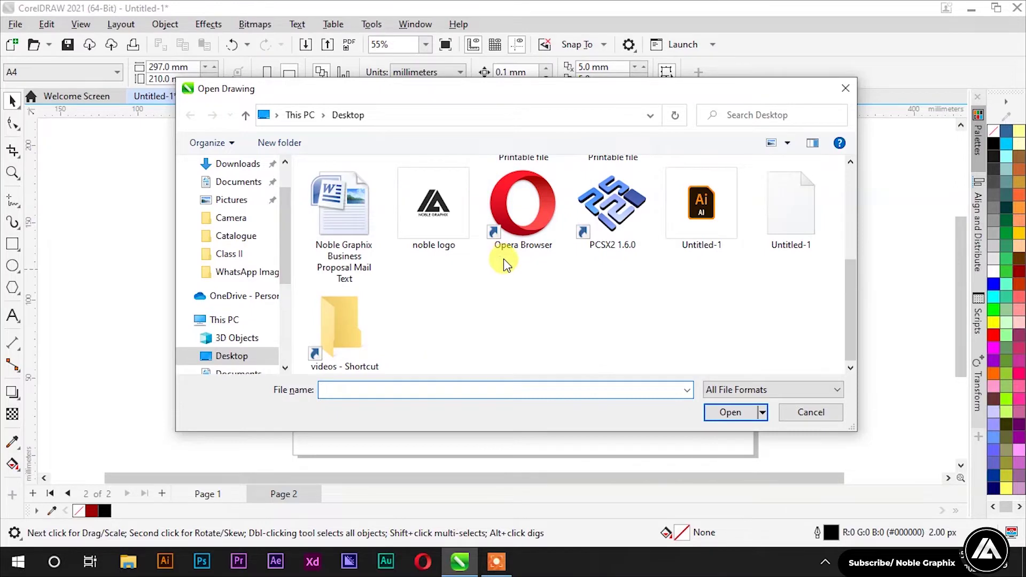
pyautogui.scroll(5, 504, 259)
pyautogui.click(847, 88)
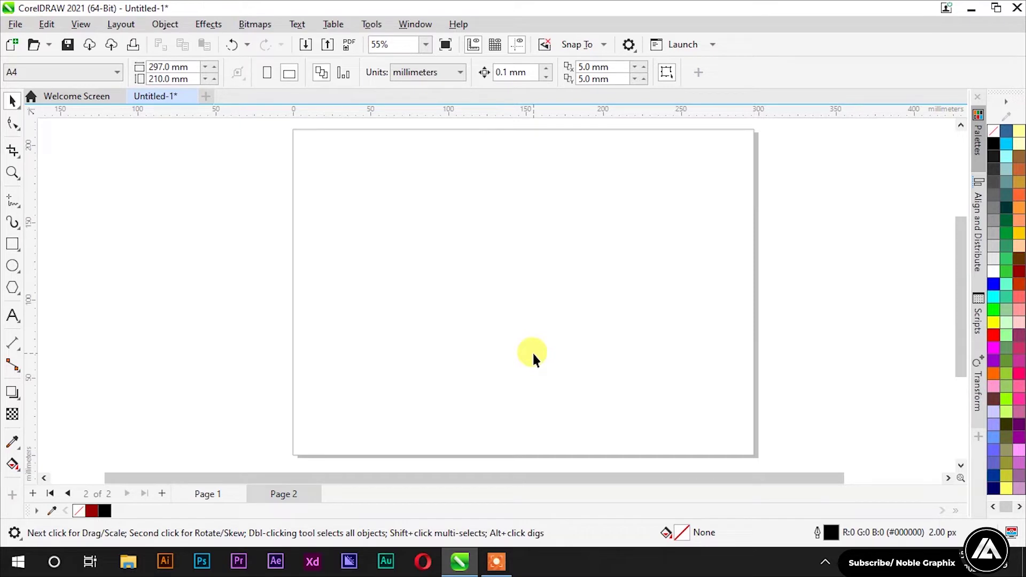
# Show the Import dialog with Ctrl+I and its file format list, then cancel.
pyautogui.hotkey('ctrl', 'i')
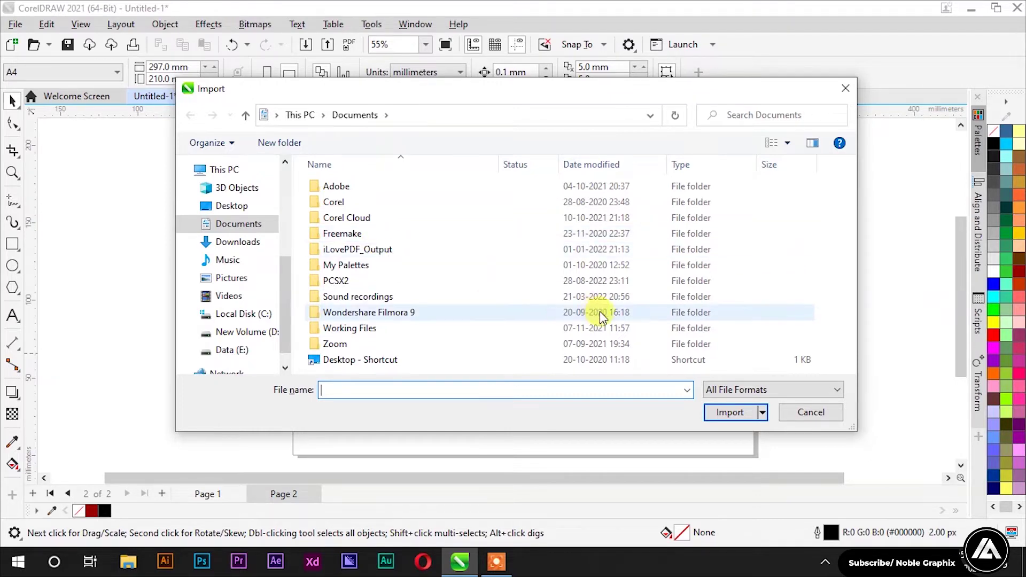
pyautogui.click(748, 390)
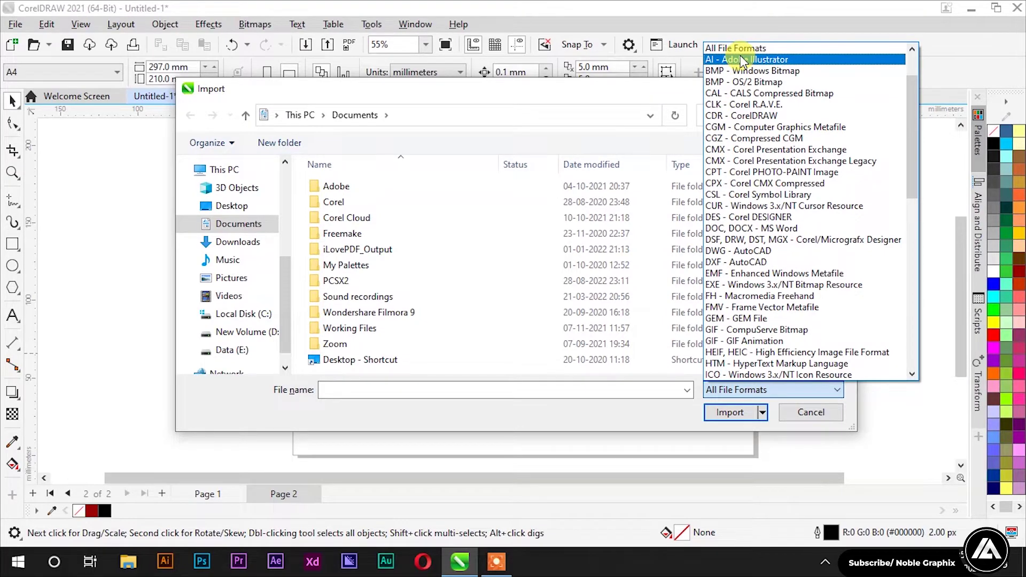
pyautogui.click(810, 415)
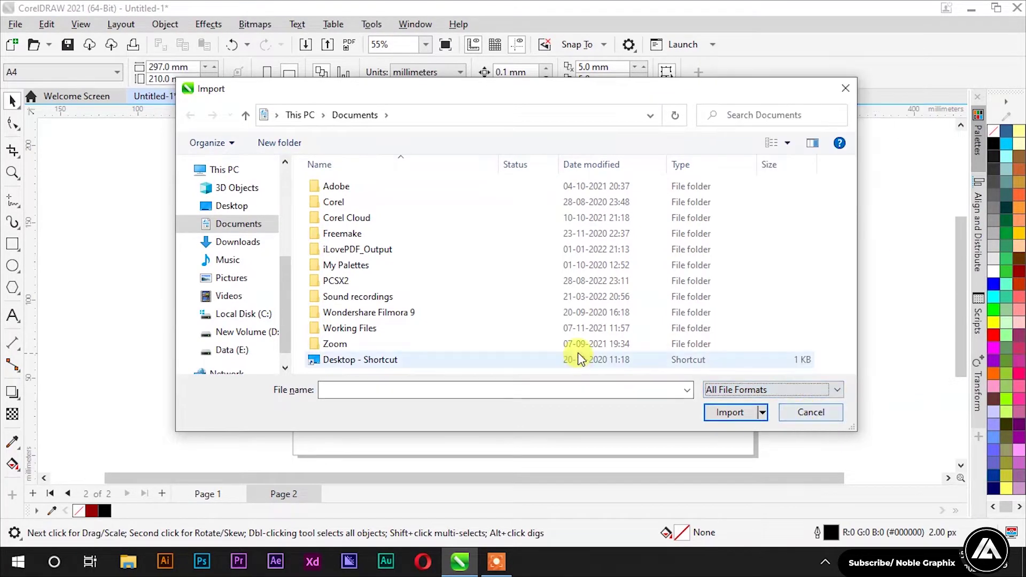
pyautogui.click(811, 415)
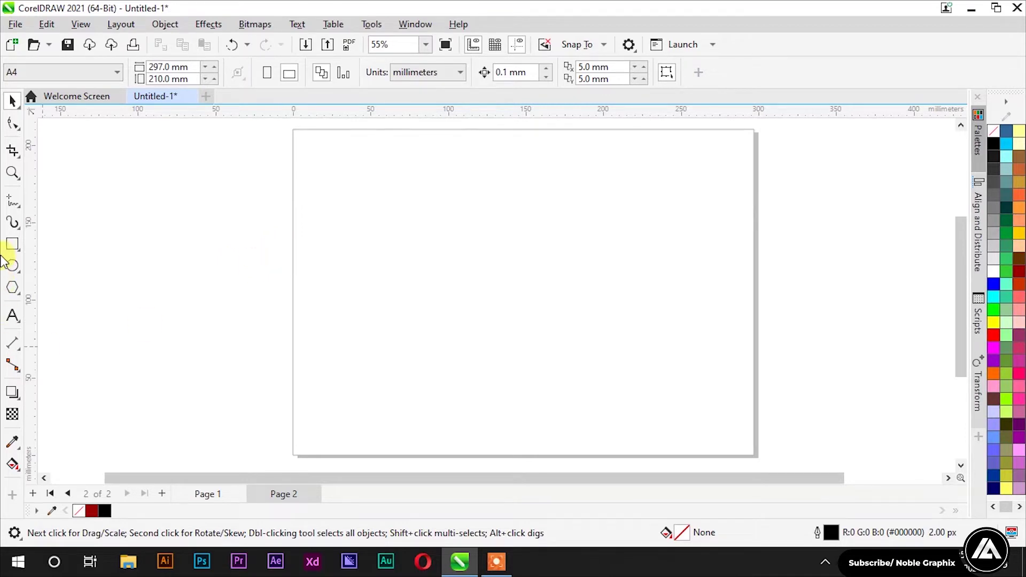
# Draw a large yellow rectangle, then marquee-select all three coloured rectangles.
pyautogui.click(13, 244)
pyautogui.moveTo(432, 188); pyautogui.dragTo(731, 386)
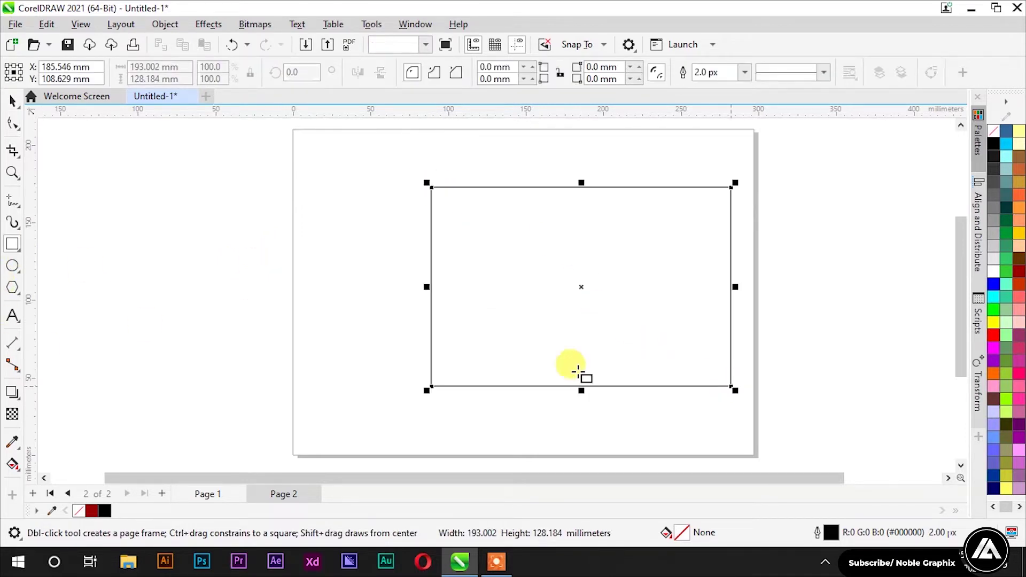
pyautogui.click(1019, 239)
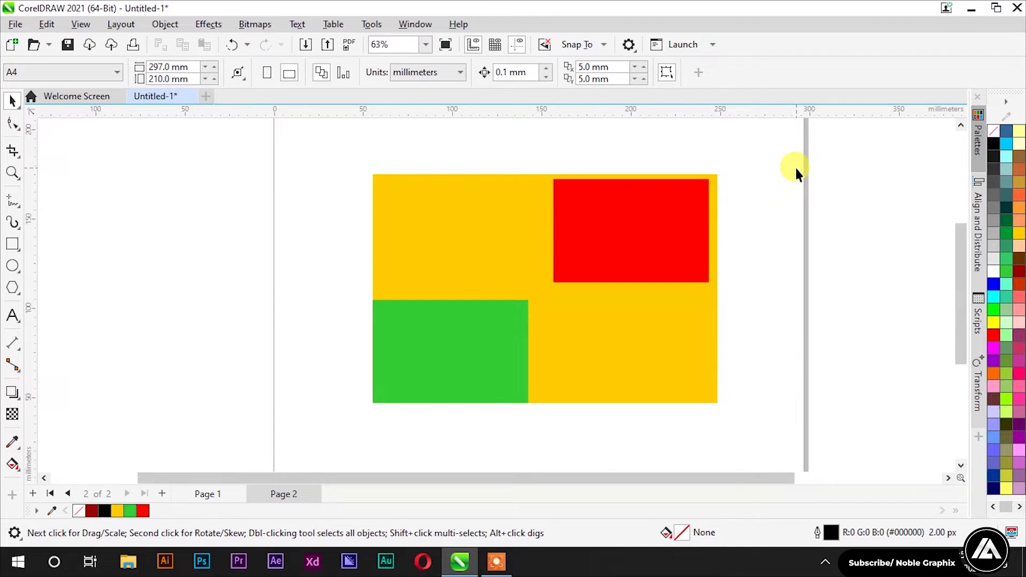
pyautogui.moveTo(796, 169); pyautogui.dragTo(291, 445)
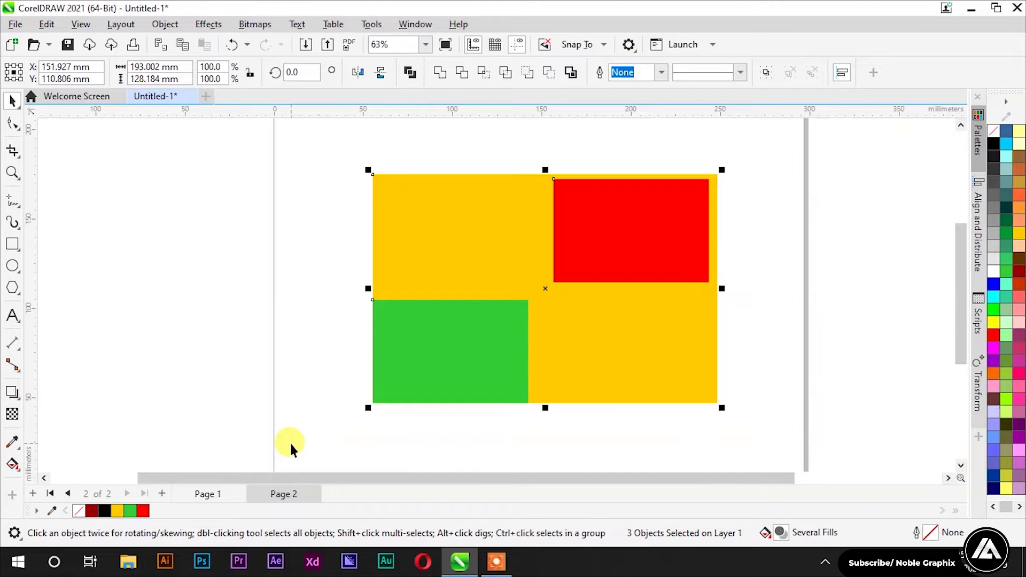
# Export the selected rectangles with Ctrl+E as a JPG file named 'JPG 2'.
pyautogui.hotkey('ctrl', 'e')
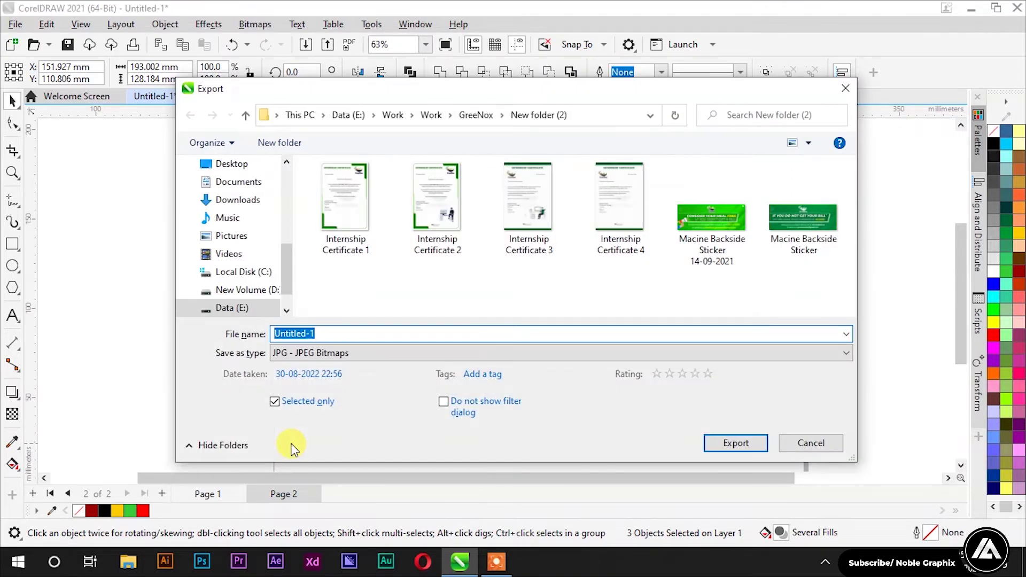
pyautogui.moveTo(231, 164)
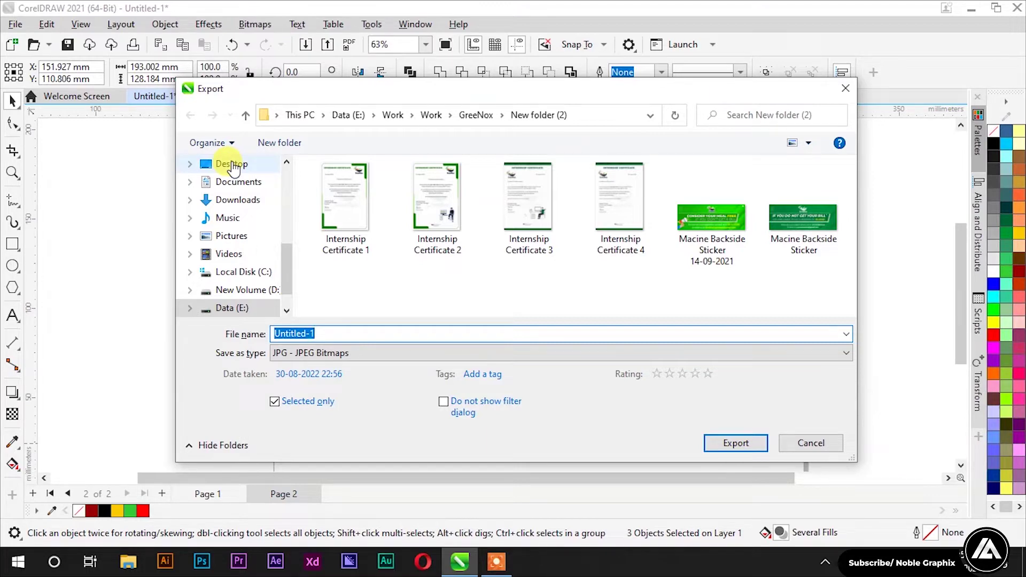
pyautogui.click(280, 354)
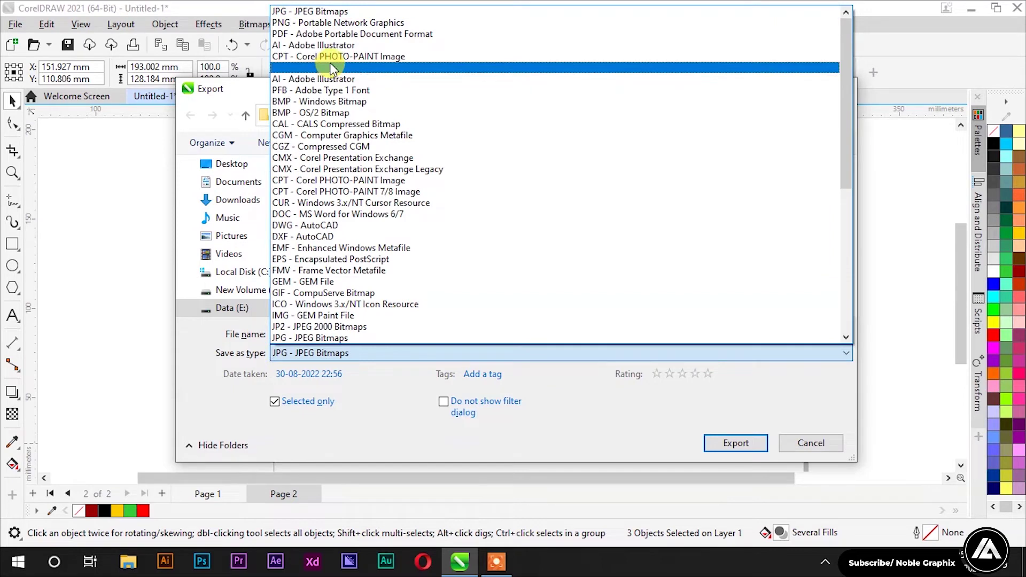
pyautogui.scroll(-1, 331, 269)
pyautogui.scroll(-3, 331, 269)
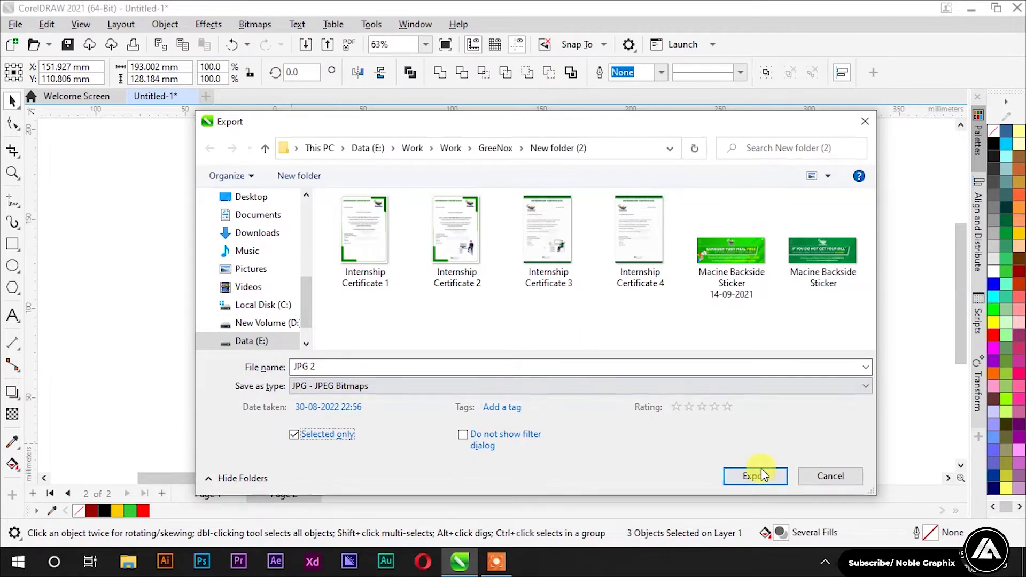
pyautogui.click(819, 473)
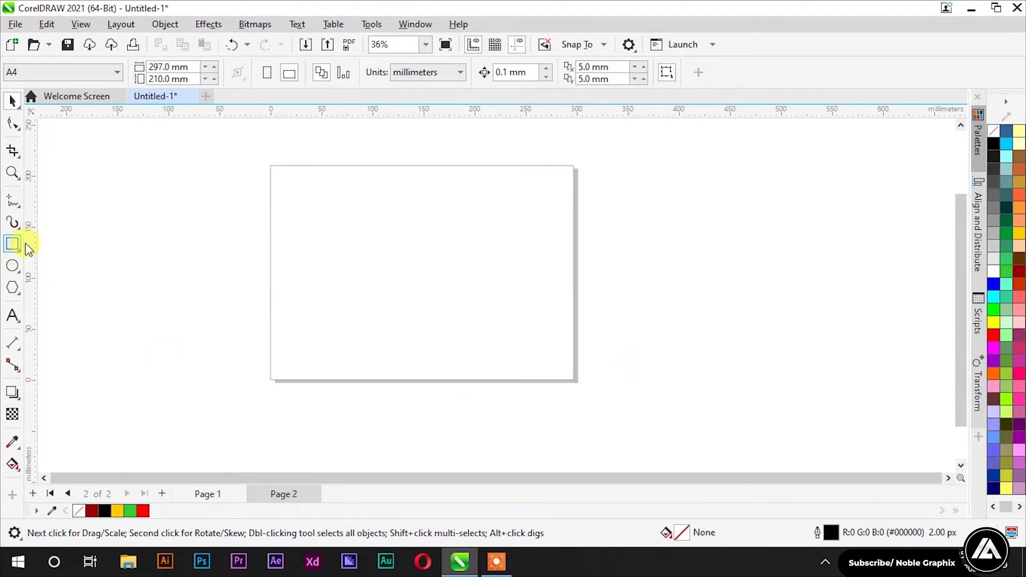
# Draw a page-sized rectangle filled dark green and select it.
pyautogui.click(12, 244)
pyautogui.moveTo(270, 168); pyautogui.dragTo(572, 383)
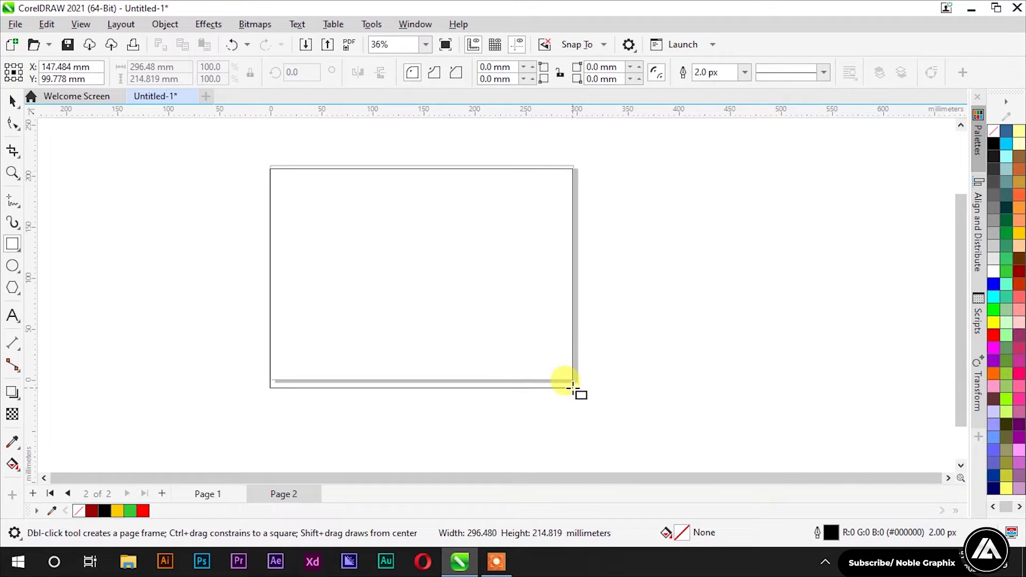
pyautogui.click(1007, 220)
pyautogui.click(12, 100)
pyautogui.moveTo(229, 150); pyautogui.dragTo(692, 425)
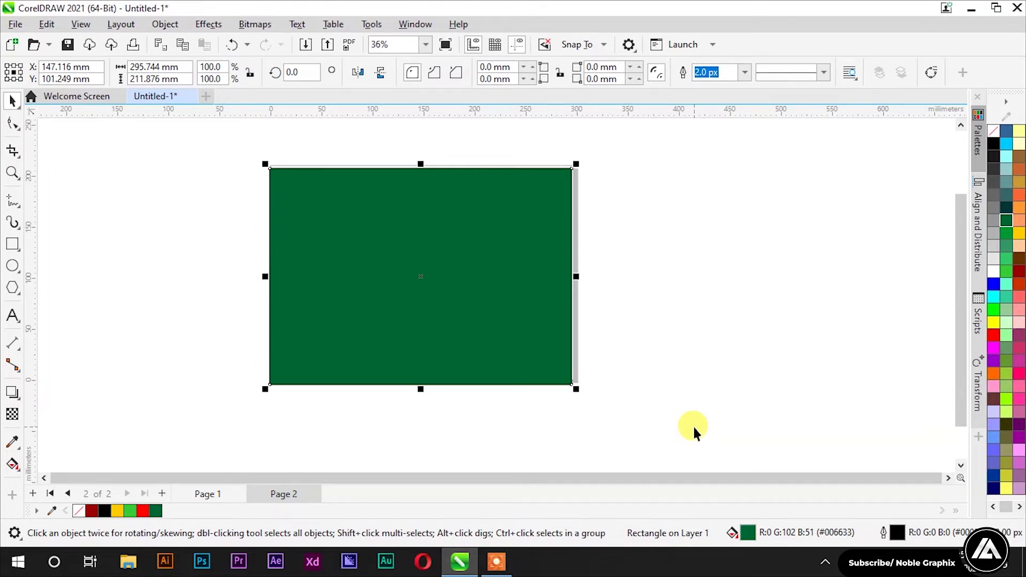
# Switch the page size to A5, then back to A4.
pyautogui.click(704, 408)
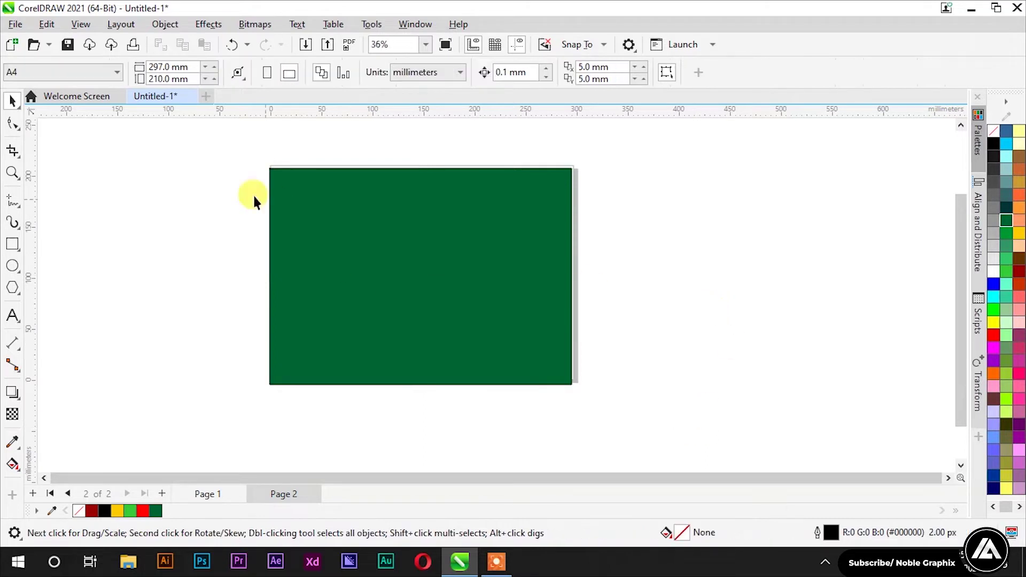
pyautogui.click(71, 82)
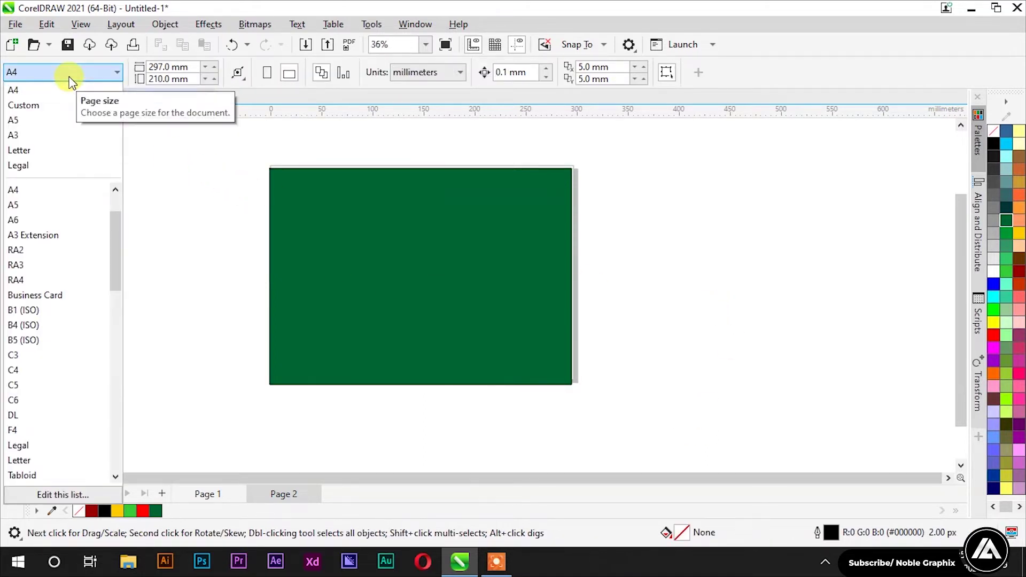
pyautogui.click(50, 121)
pyautogui.click(40, 76)
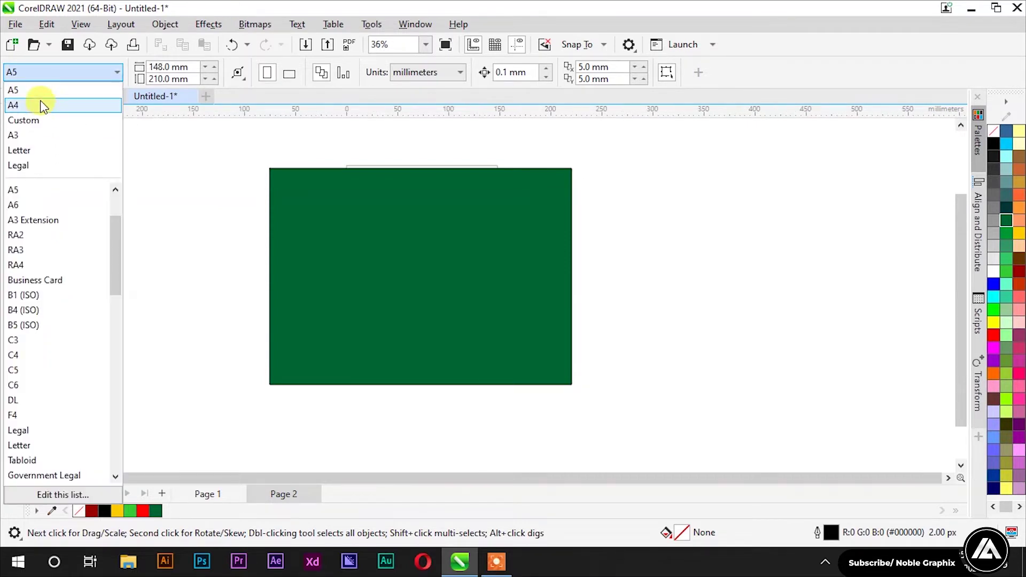
pyautogui.click(40, 105)
# Rotate the green rectangle upright to 270°.
pyautogui.click(278, 251)
pyautogui.click(474, 207)
pyautogui.moveTo(574, 165)
pyautogui.mouseDown()
pyautogui.moveTo(522, 269)
pyautogui.moveTo(465, 327)
pyautogui.mouseUp()
pyautogui.scroll(-1, 435, 263)
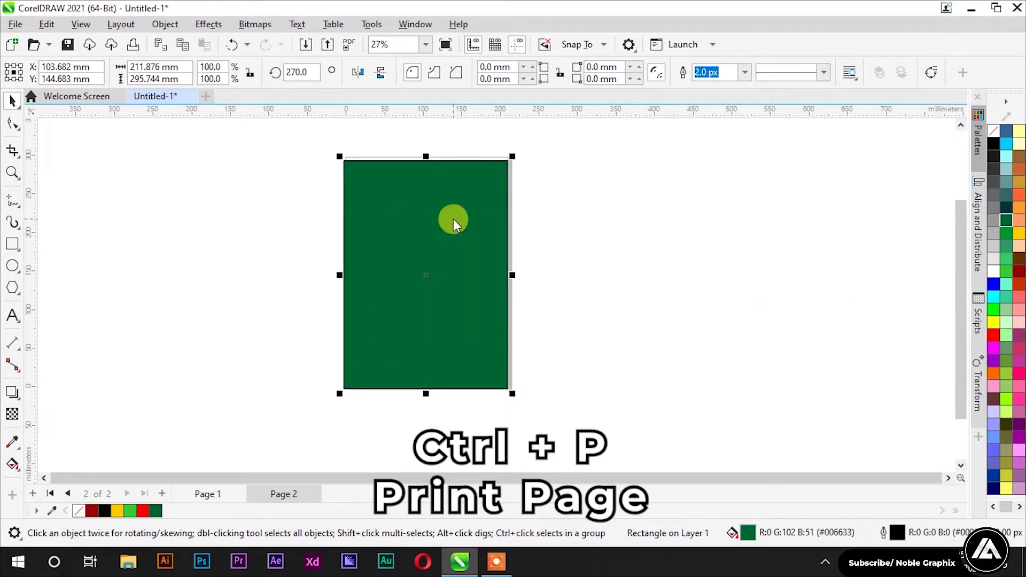
# Show the Print dialog with Ctrl+P and cancel it, then delete the green rectangle.
pyautogui.hotkey('ctrl', 'p')
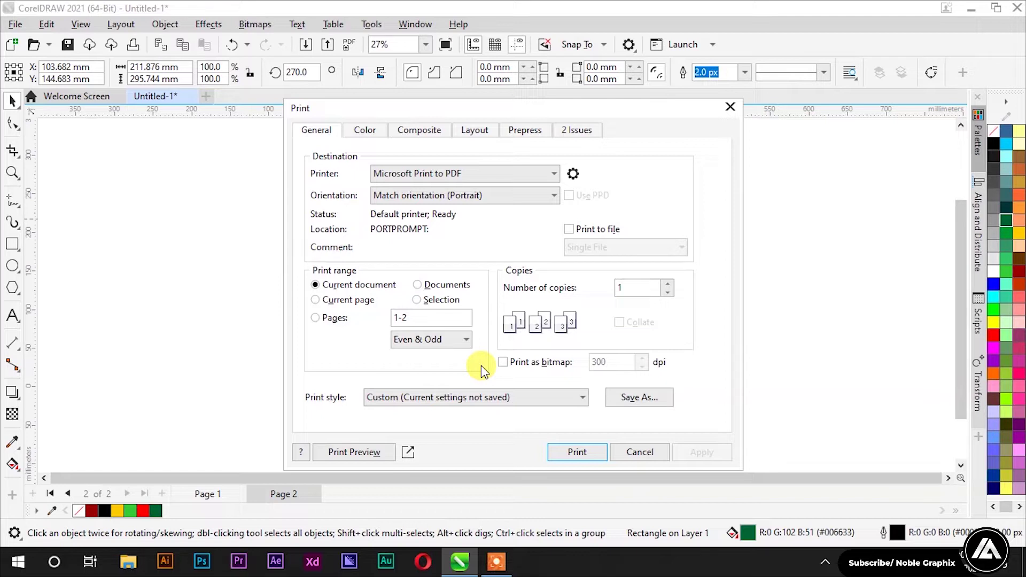
pyautogui.click(640, 451)
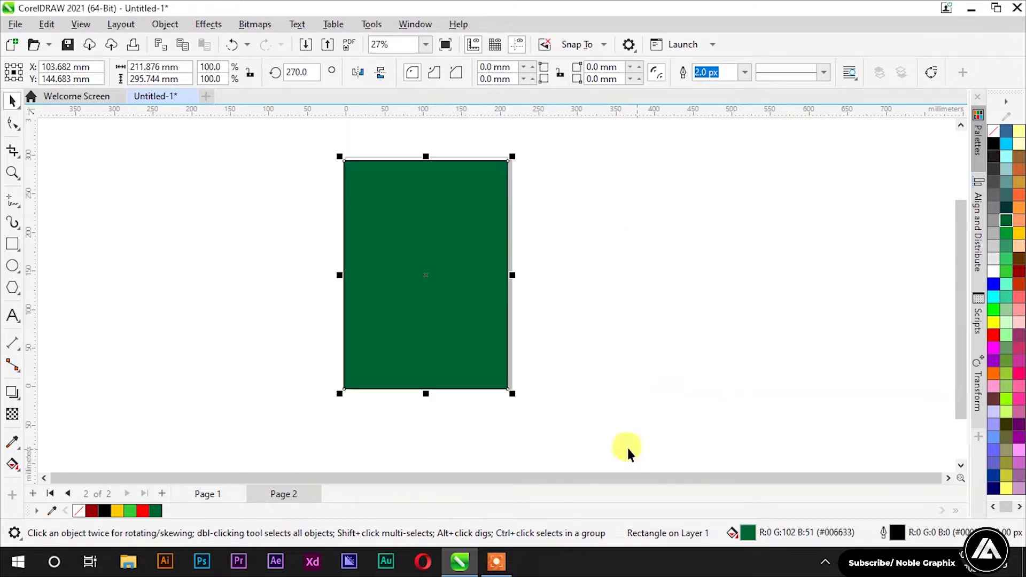
pyautogui.click(397, 212)
pyautogui.press('Delete')
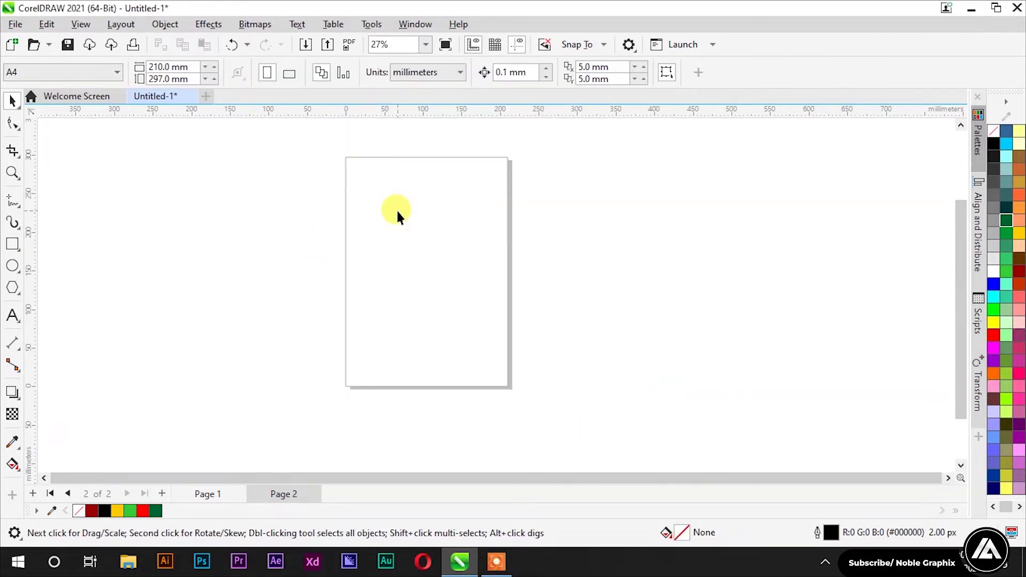
pyautogui.hotkey('ctrl', 's')
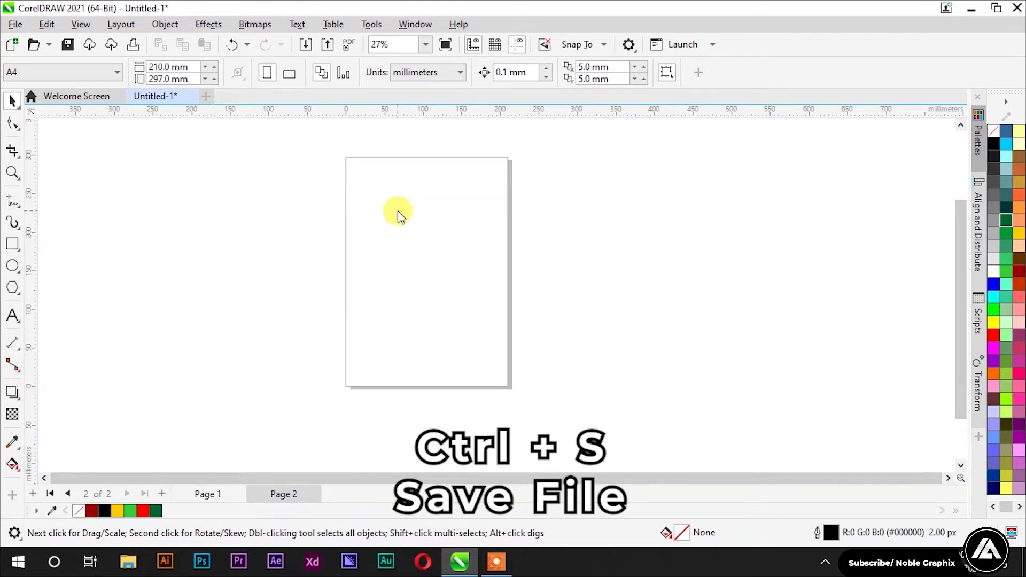
pyautogui.hotkey('ctrl', 's')
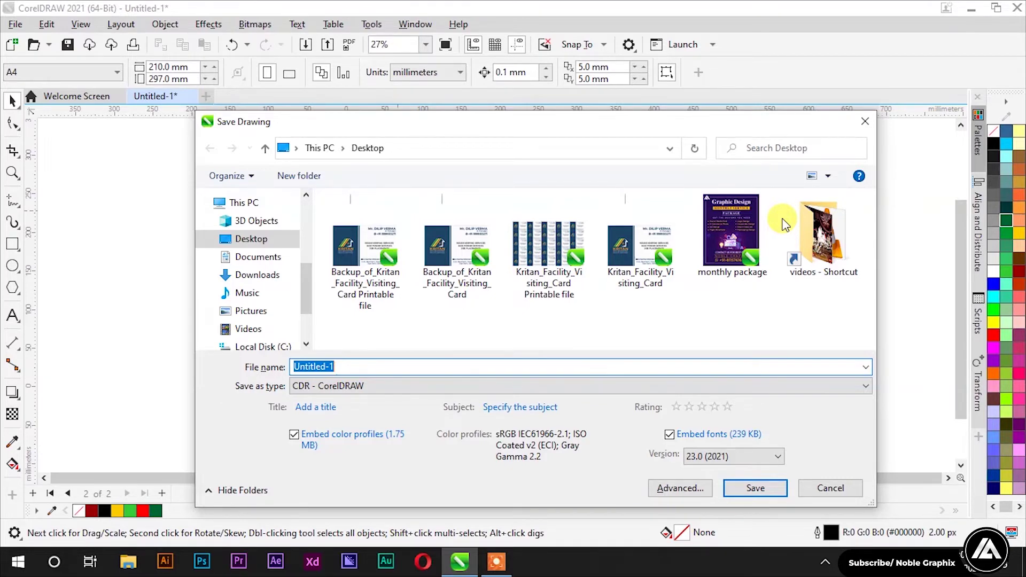
pyautogui.click(847, 493)
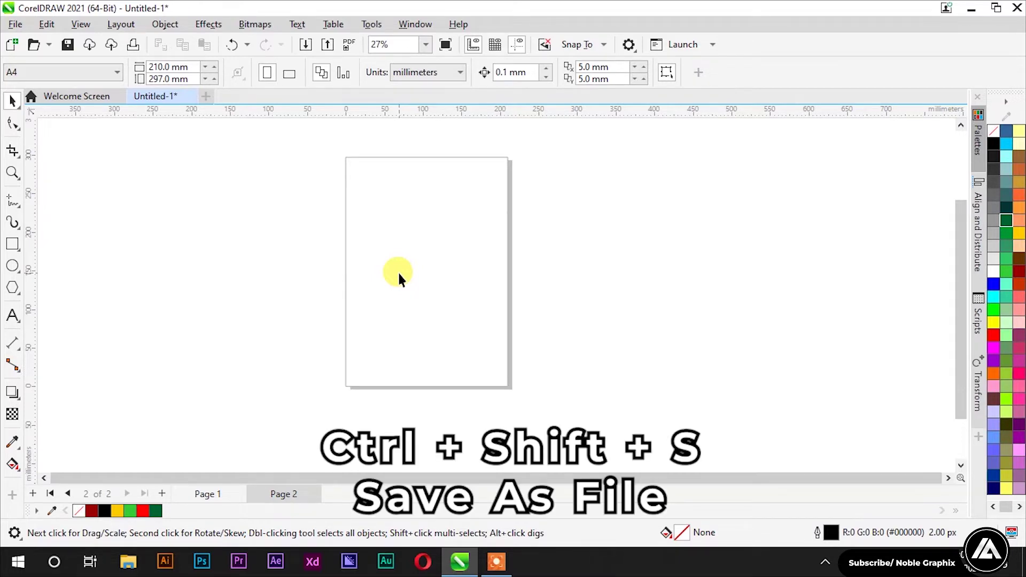
pyautogui.hotkey('ctrl', 'shift', 's')
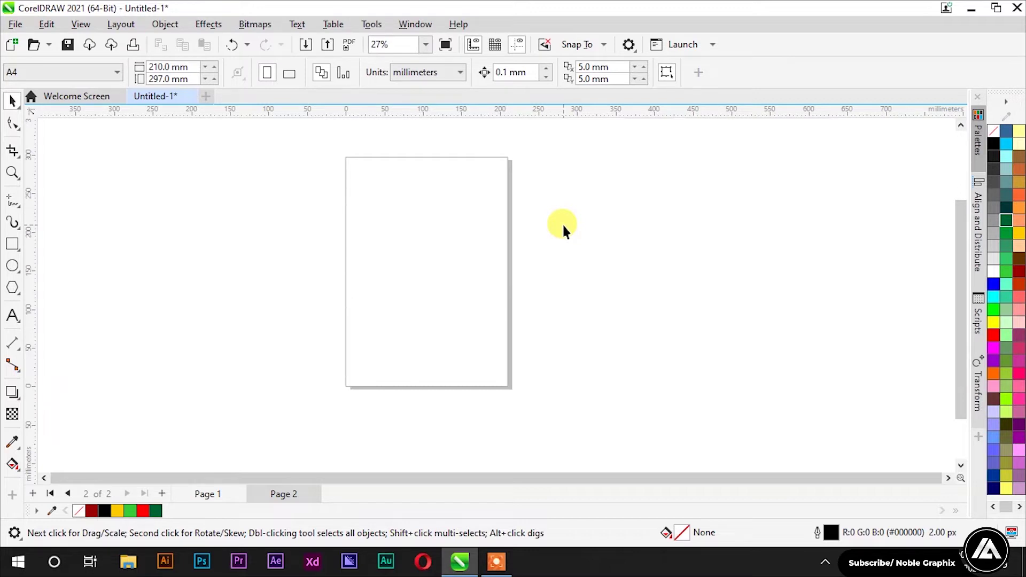
pyautogui.click(12, 244)
# Draw a red square left of the page and drag a copy to the right of the page.
pyautogui.moveTo(320, 219)
pyautogui.mouseDown()
pyautogui.moveTo(367, 262)
pyautogui.moveTo(356, 256)
pyautogui.mouseUp()
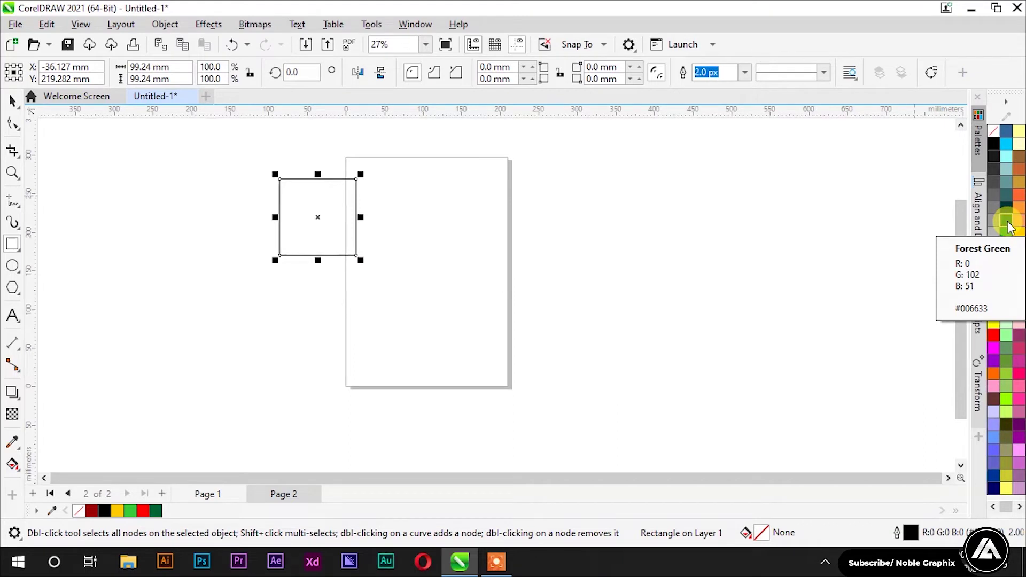
pyautogui.click(994, 335)
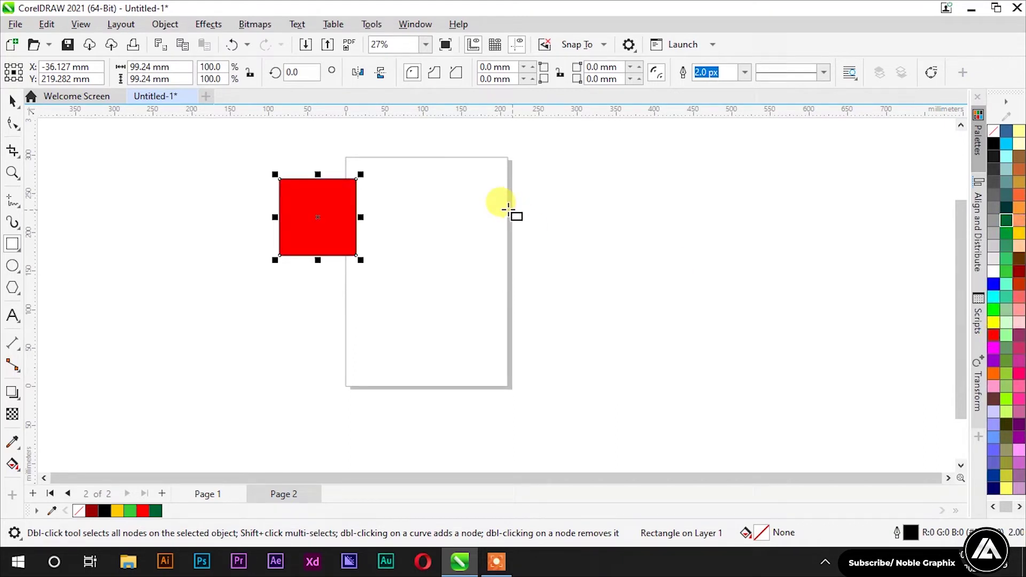
pyautogui.press('space')
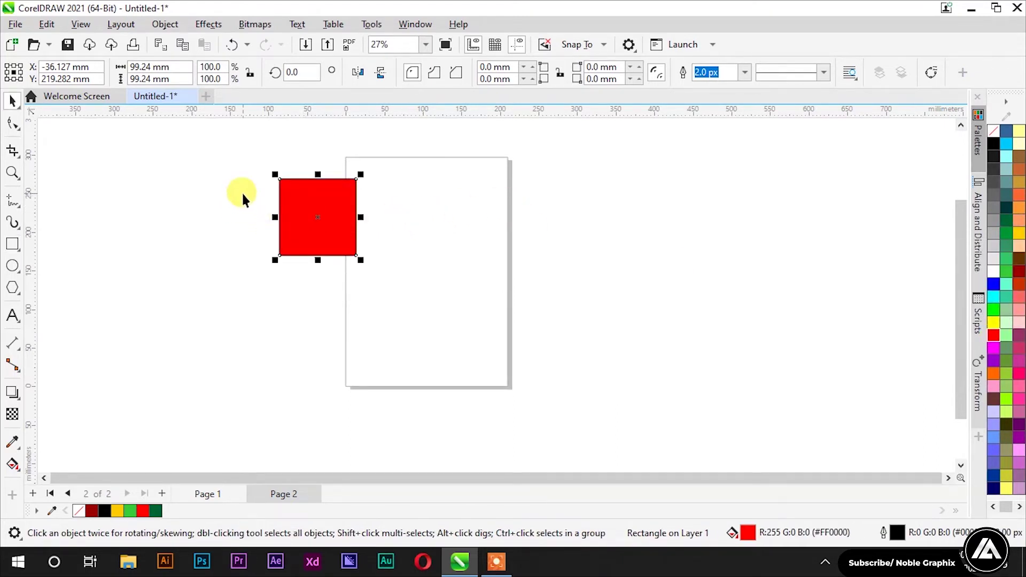
pyautogui.moveTo(318, 216); pyautogui.dragTo(552, 214)
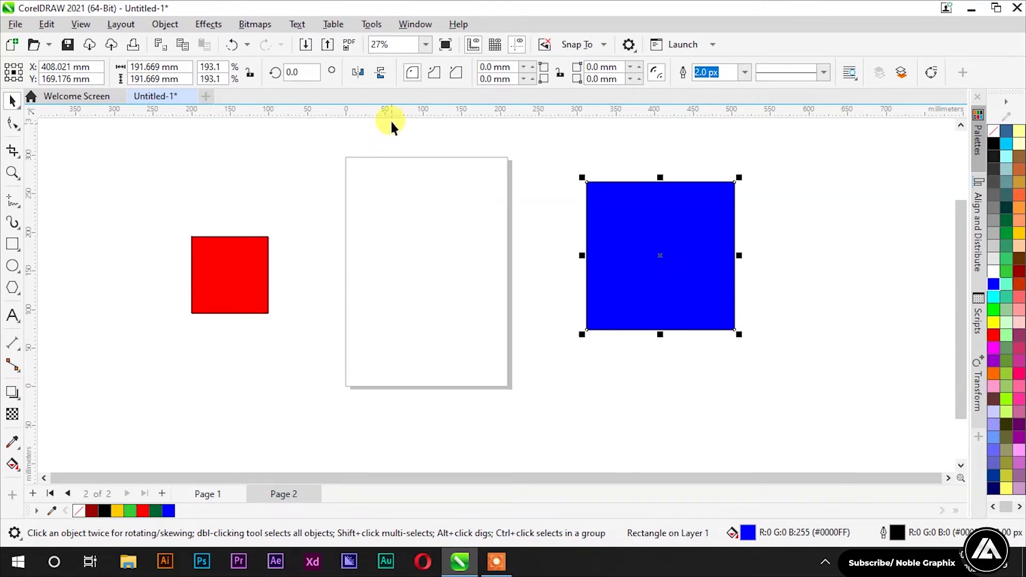
# Pull a horizontal guideline onto the canvas and snap the red square's top to it.
pyautogui.moveTo(404, 128); pyautogui.dragTo(410, 182)
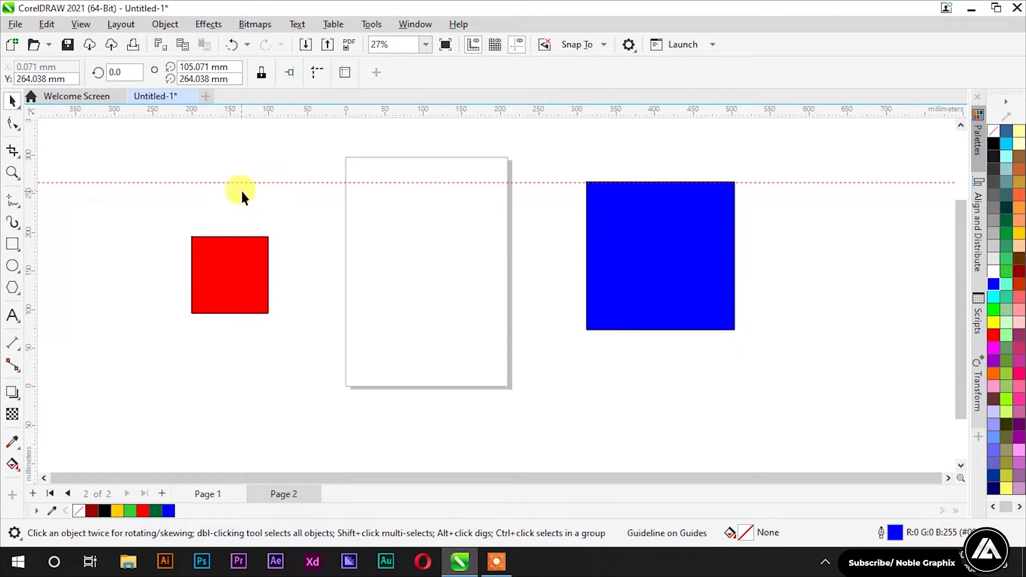
pyautogui.moveTo(245, 276); pyautogui.dragTo(245, 231)
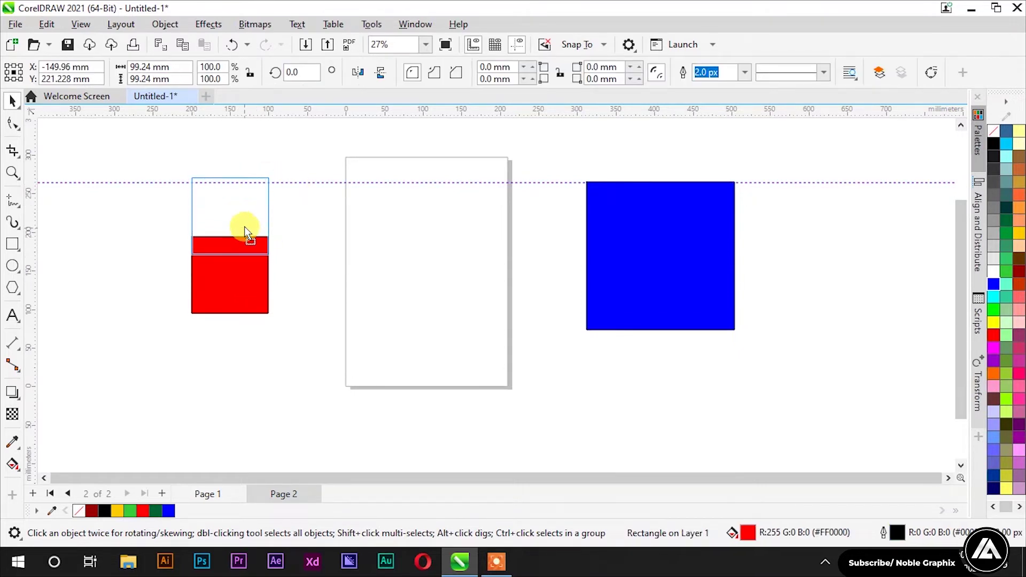
pyautogui.moveTo(246, 231); pyautogui.dragTo(246, 229)
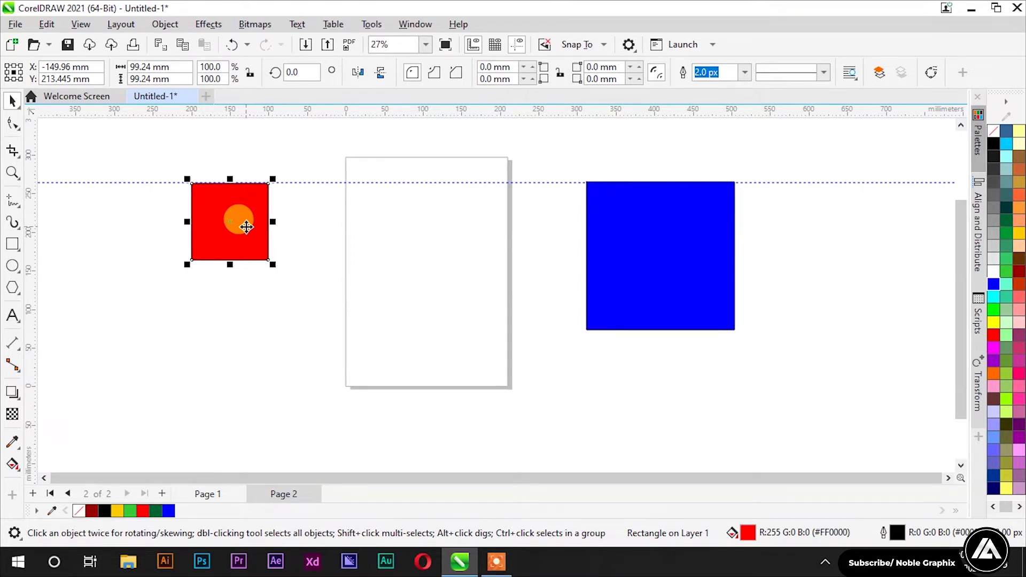
pyautogui.scroll(2, 237, 184)
pyautogui.scroll(3, 230, 184)
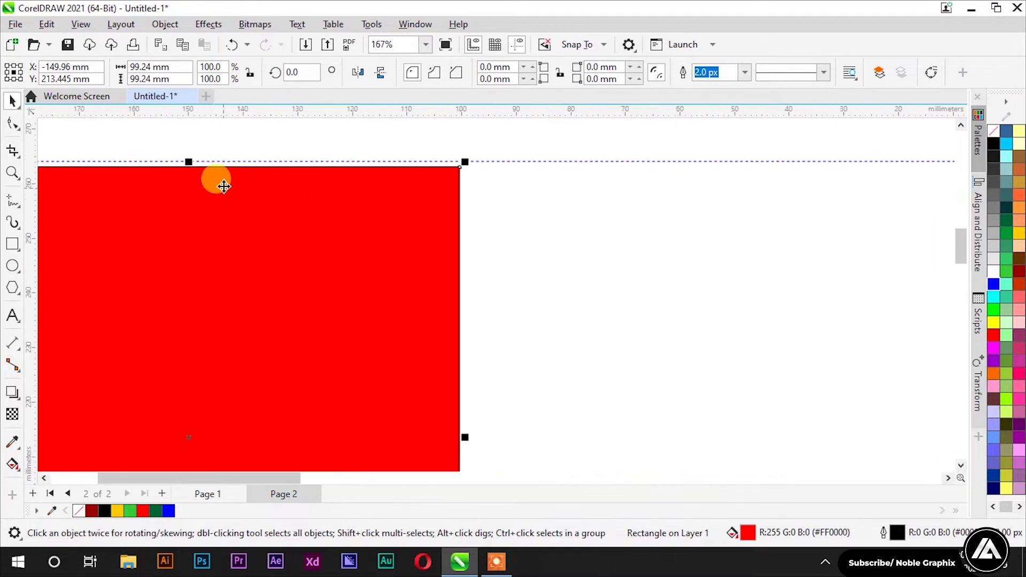
pyautogui.scroll(2, 268, 160)
pyautogui.scroll(1, 320, 161)
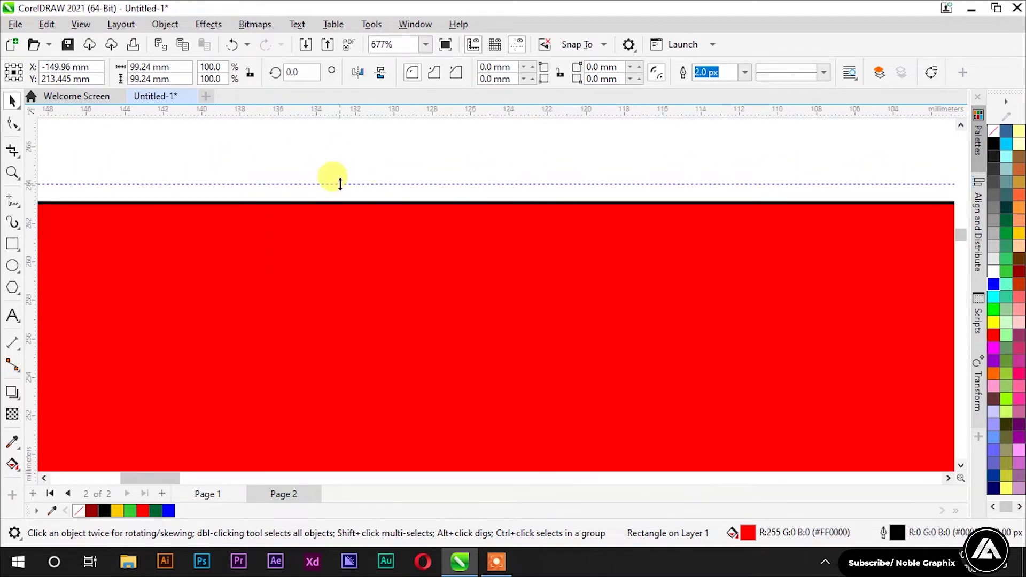
pyautogui.scroll(-1, 199, 202)
pyautogui.scroll(-2, 199, 202)
pyautogui.scroll(-2, 305, 245)
pyautogui.scroll(-1, 435, 268)
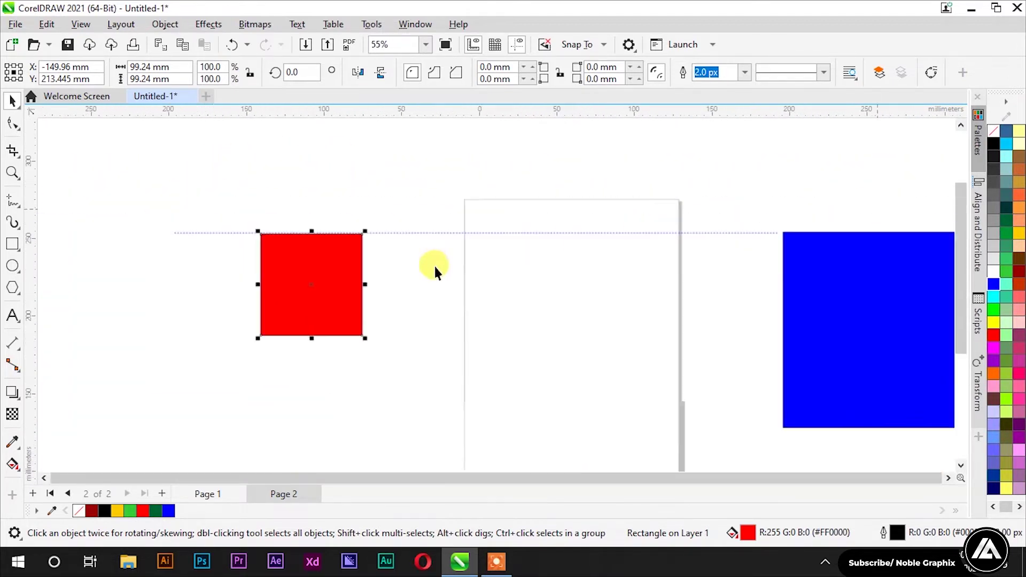
pyautogui.scroll(1, 770, 235)
pyautogui.scroll(4, 769, 235)
pyautogui.scroll(4, 488, 293)
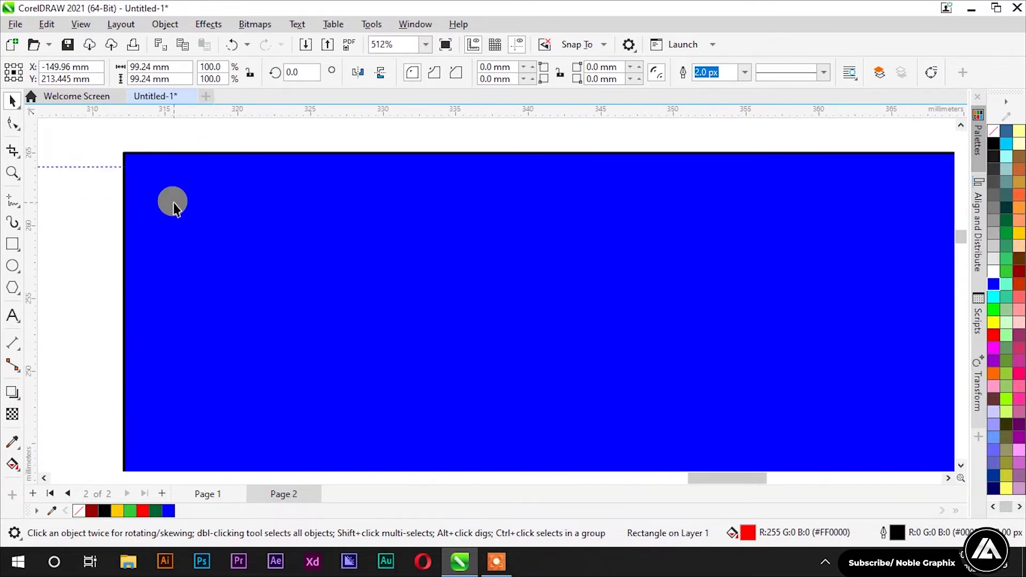
pyautogui.scroll(-3, 177, 206)
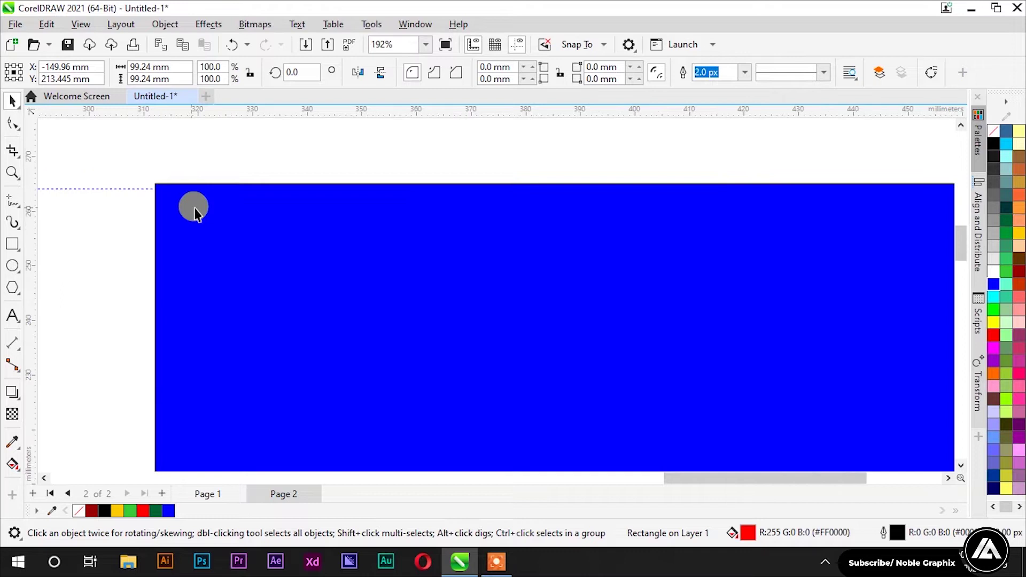
pyautogui.scroll(-1, 460, 206)
pyautogui.scroll(-3, 564, 206)
pyautogui.scroll(-1, 410, 214)
pyautogui.scroll(1, 410, 214)
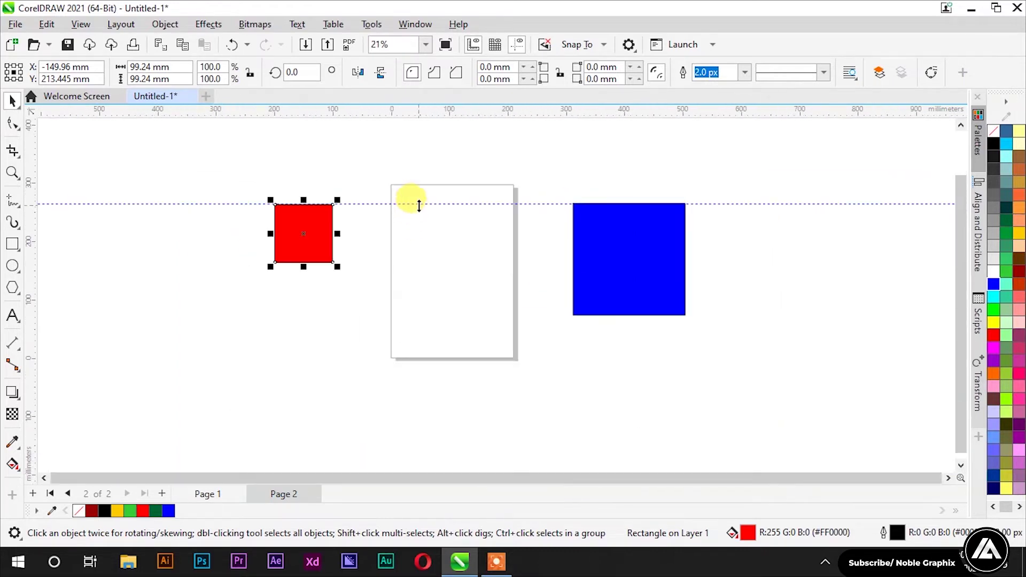
# Move the red square straight down below the blue square's level and reselect it.
pyautogui.click(419, 206)
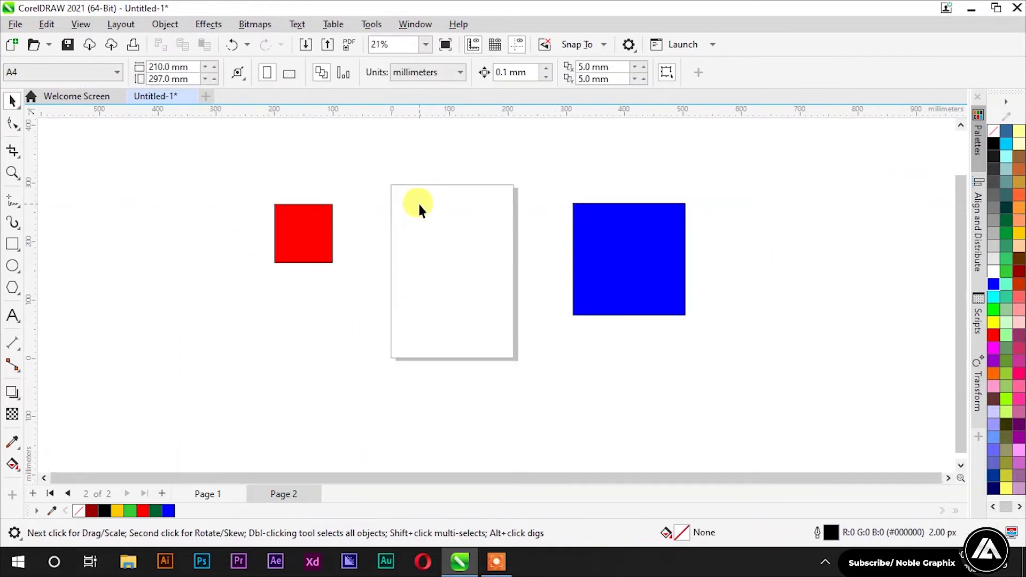
pyautogui.moveTo(319, 234); pyautogui.dragTo(319, 321)
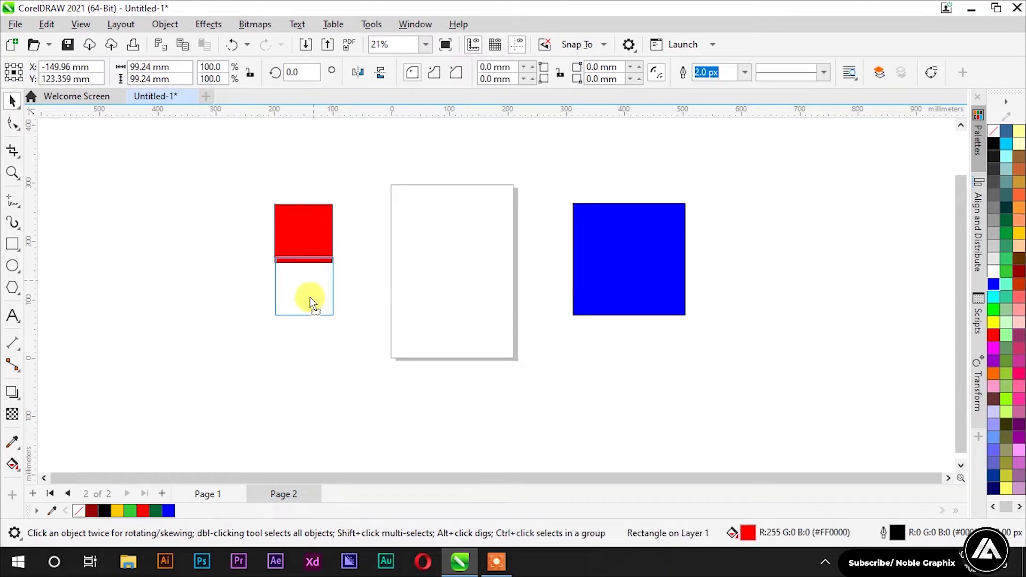
pyautogui.click(303, 240)
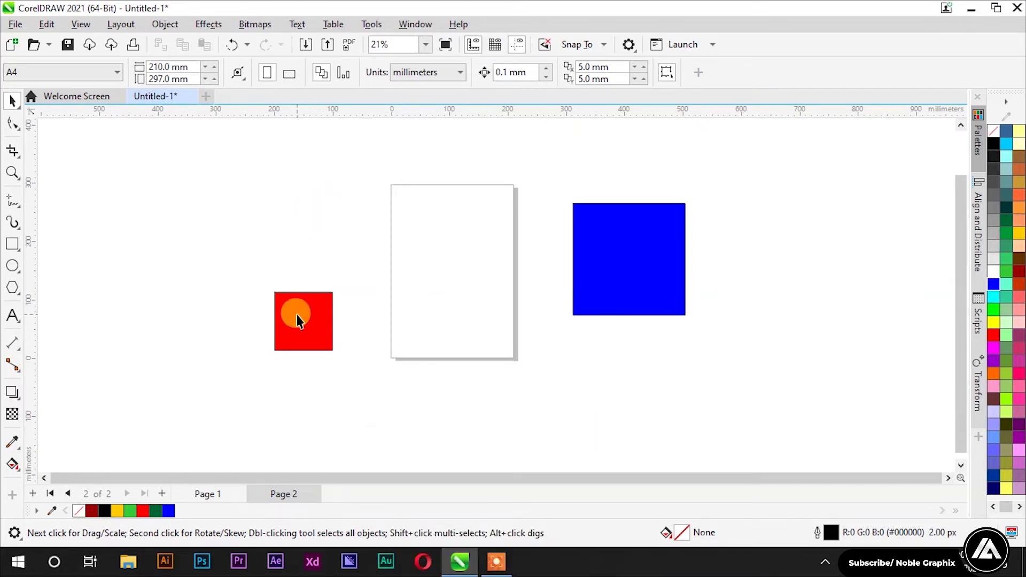
pyautogui.click(293, 322)
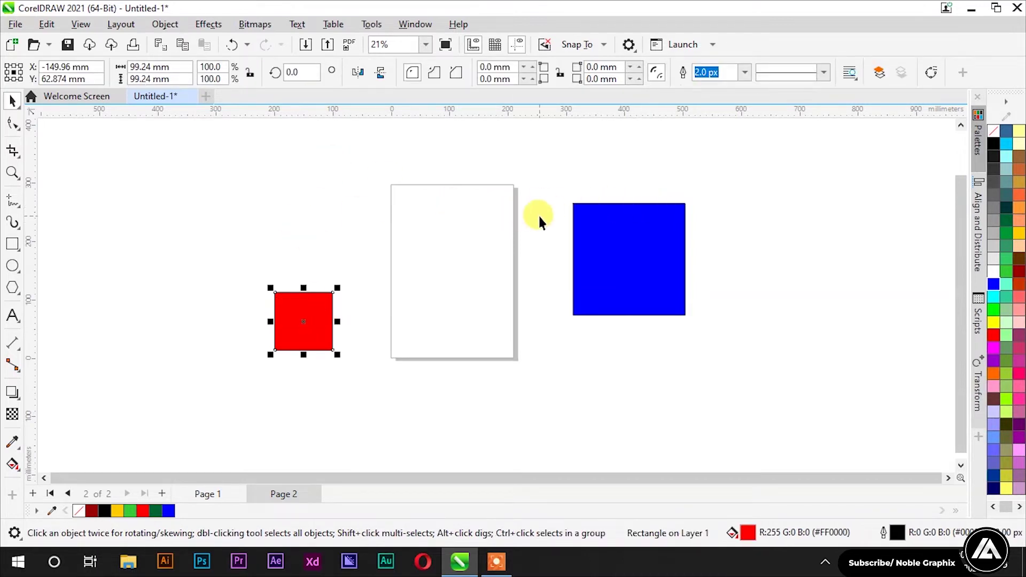
# Select the red then blue square and top-align them with T.
pyautogui.click(539, 214)
pyautogui.click(306, 305)
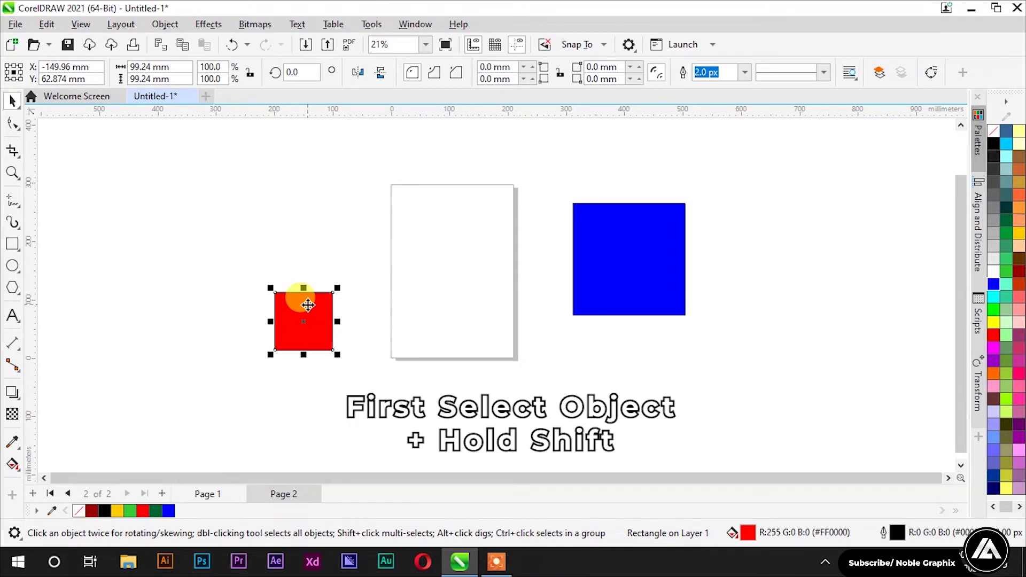
pyautogui.keyDown('shift'); pyautogui.click(615, 256); pyautogui.keyUp('shift')
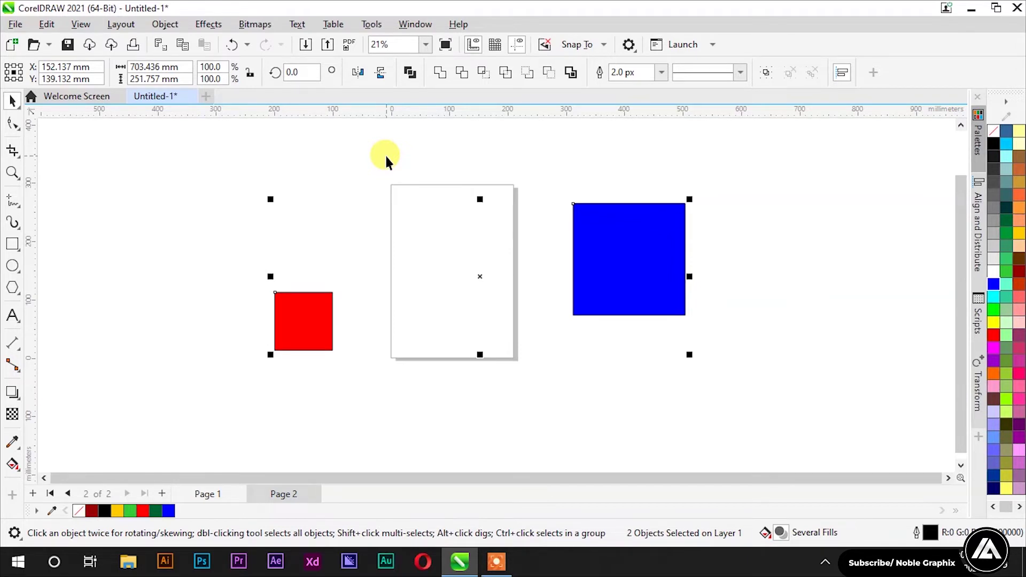
pyautogui.press('t')
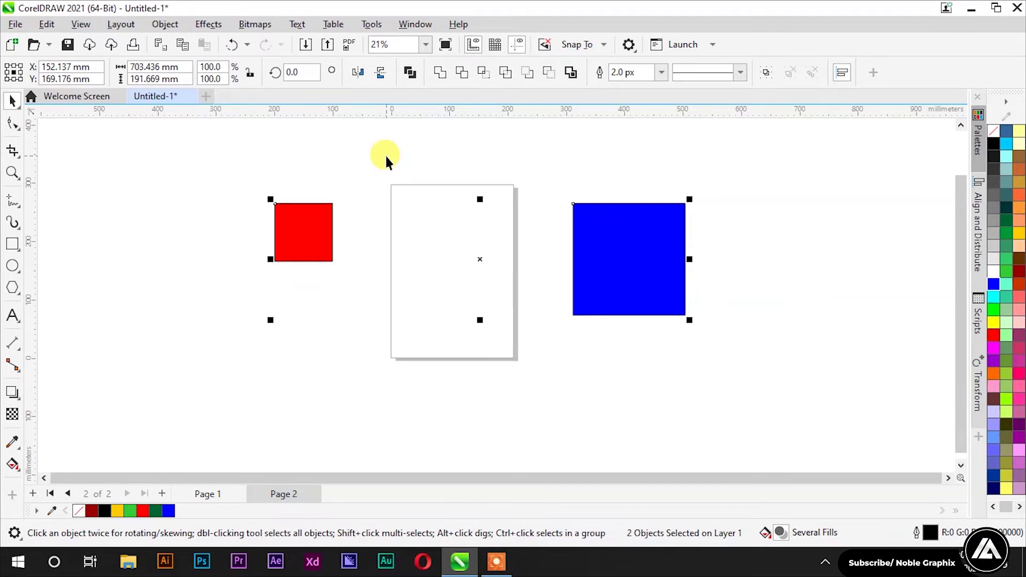
pyautogui.click(264, 164)
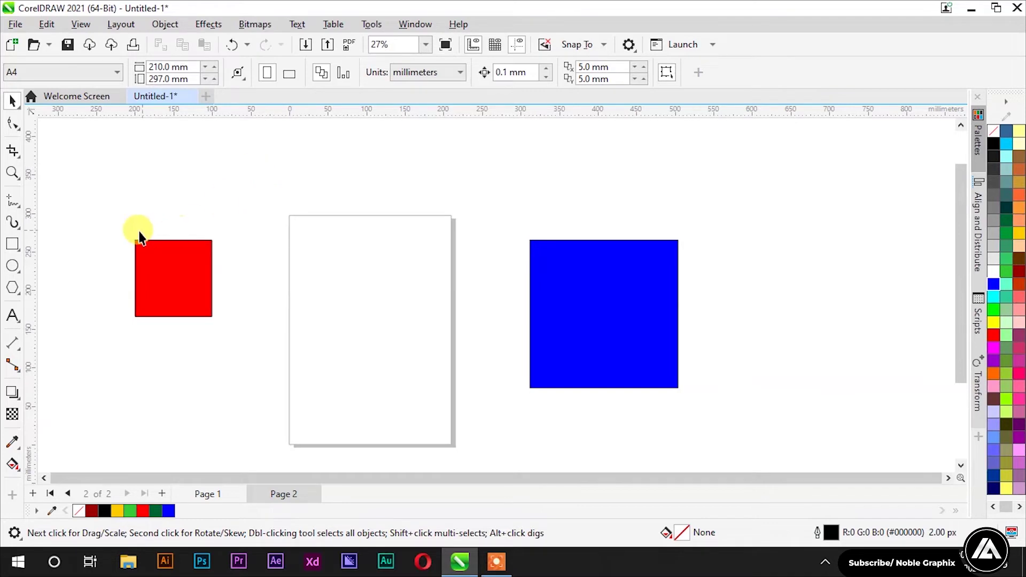
# Select the red square plus the blue square and bottom-align them with B.
pyautogui.click(157, 275)
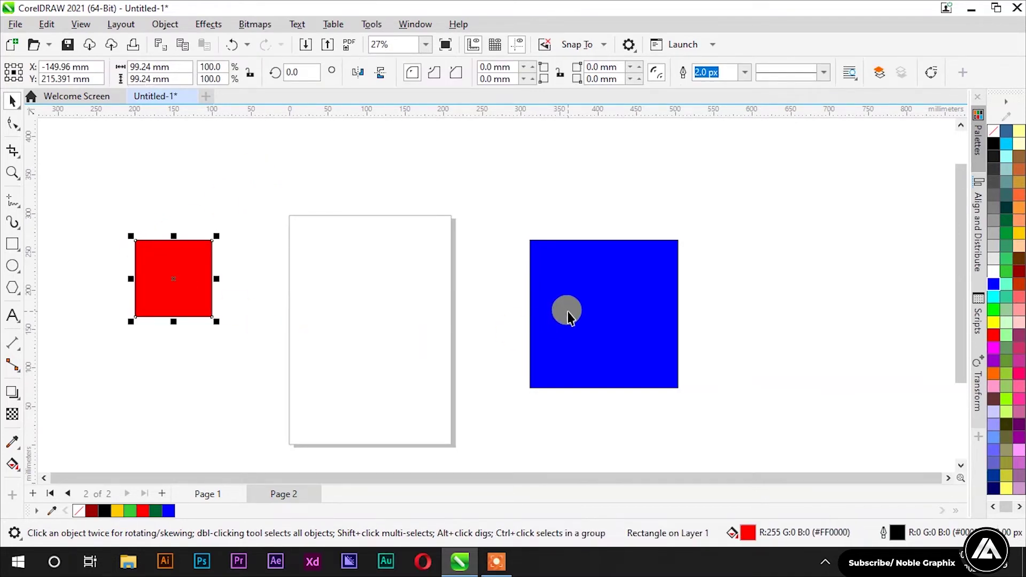
pyautogui.click(216, 159)
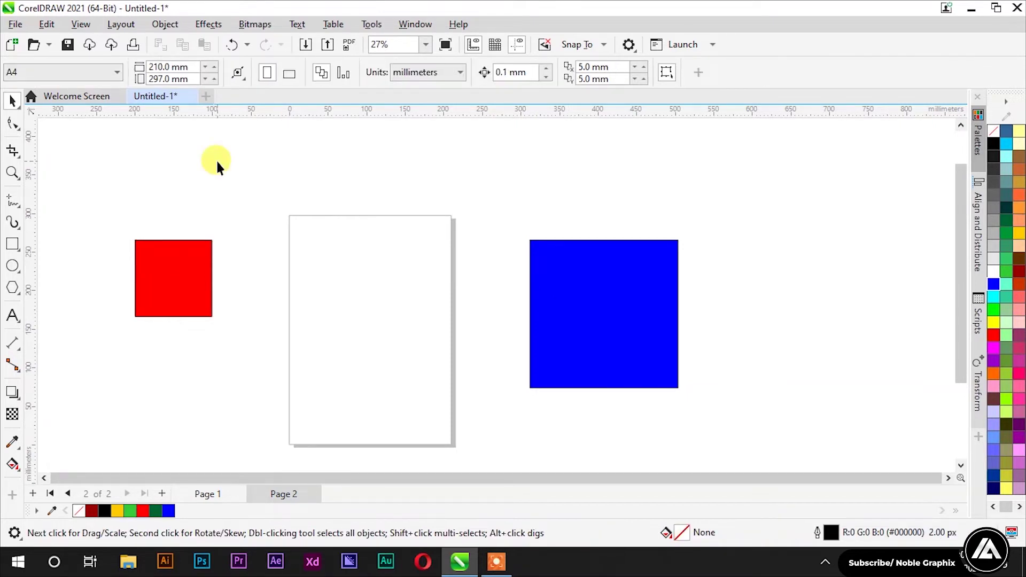
pyautogui.click(165, 264)
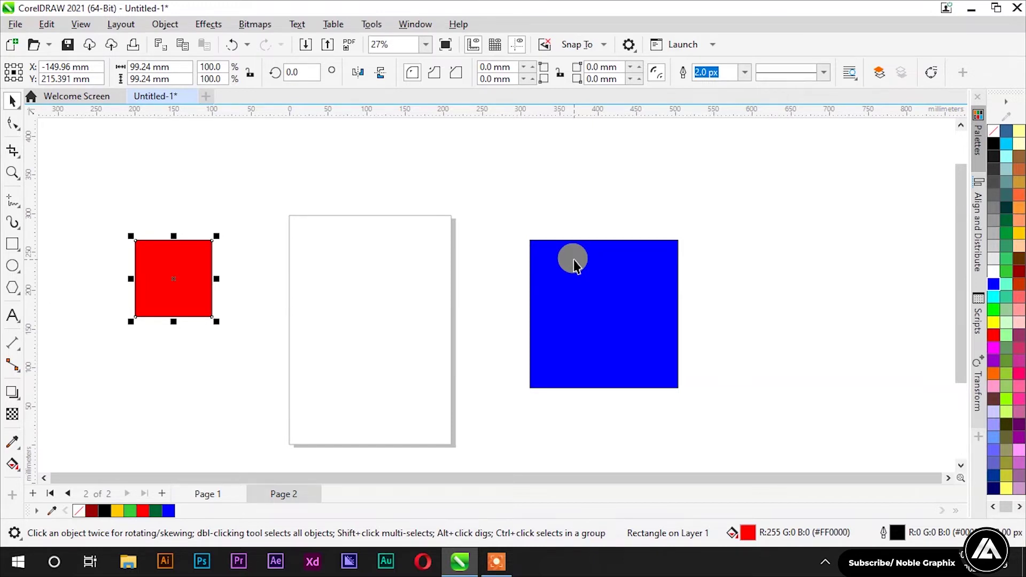
pyautogui.keyDown('shift'); pyautogui.click(574, 262); pyautogui.keyUp('shift')
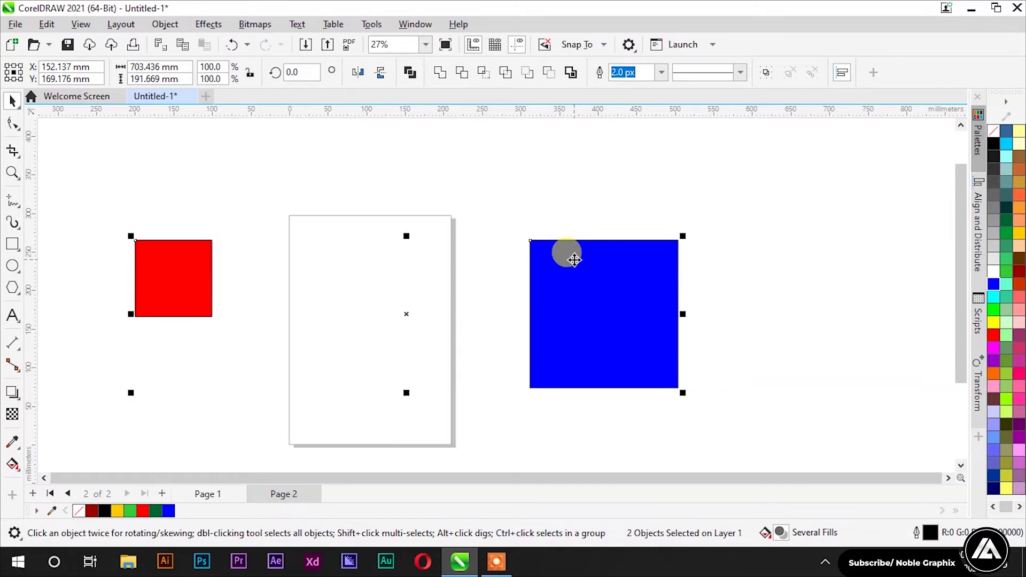
pyautogui.press('b')
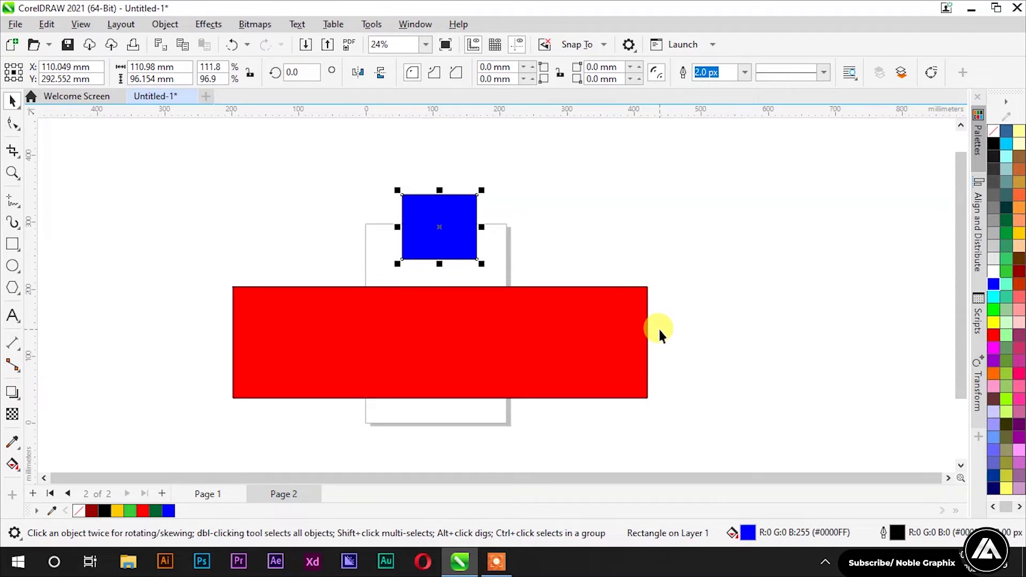
# Right-align the blue square to the red rectangle with R, then undo it.
pyautogui.click(619, 220)
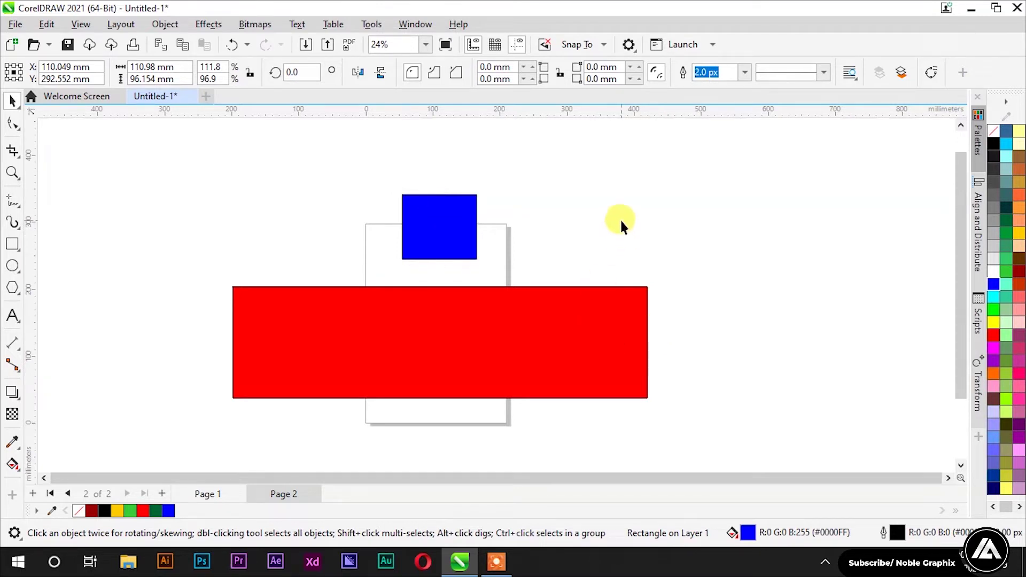
pyautogui.click(413, 222)
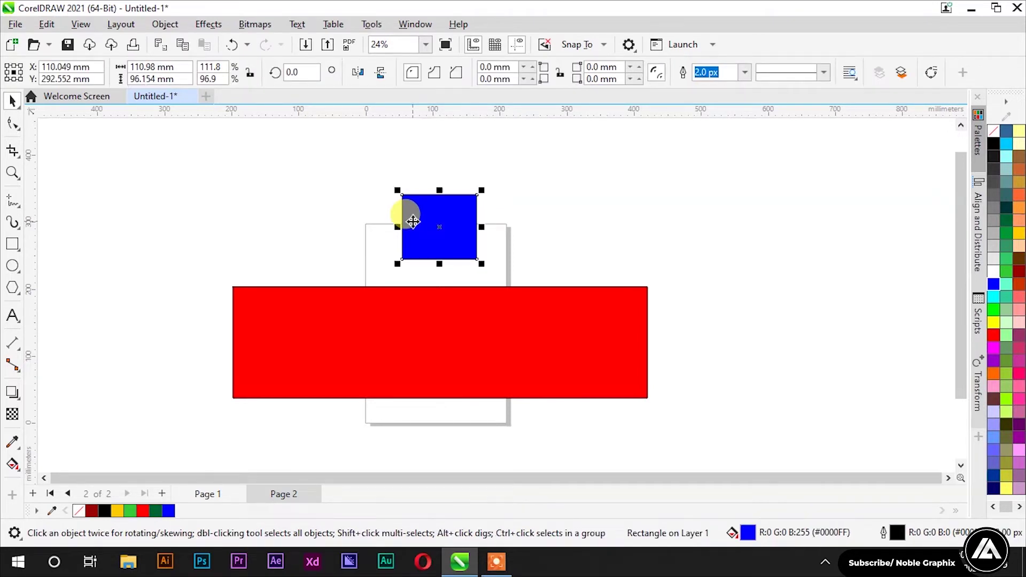
pyautogui.keyDown('shift'); pyautogui.click(412, 313); pyautogui.keyUp('shift')
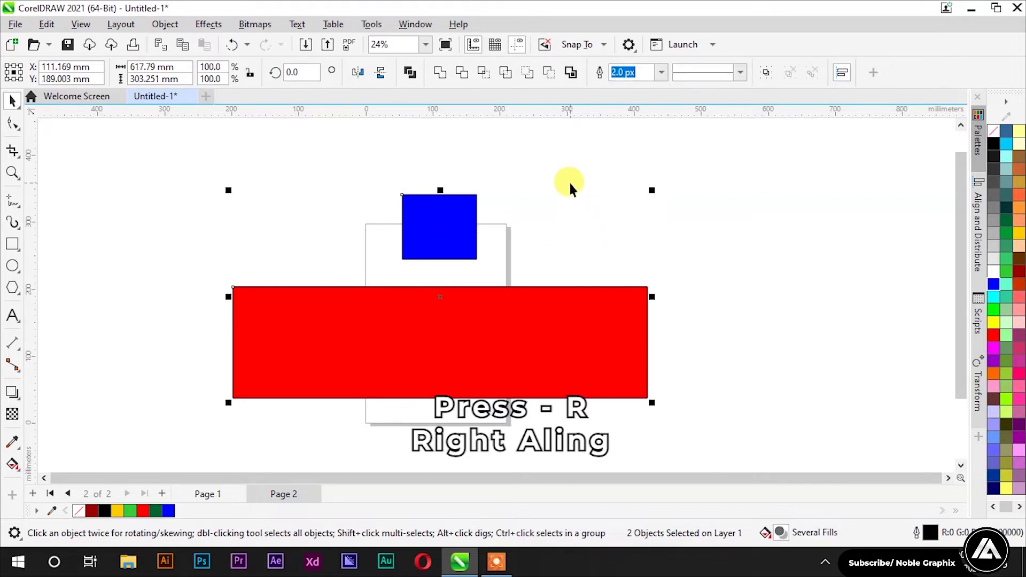
pyautogui.press('r')
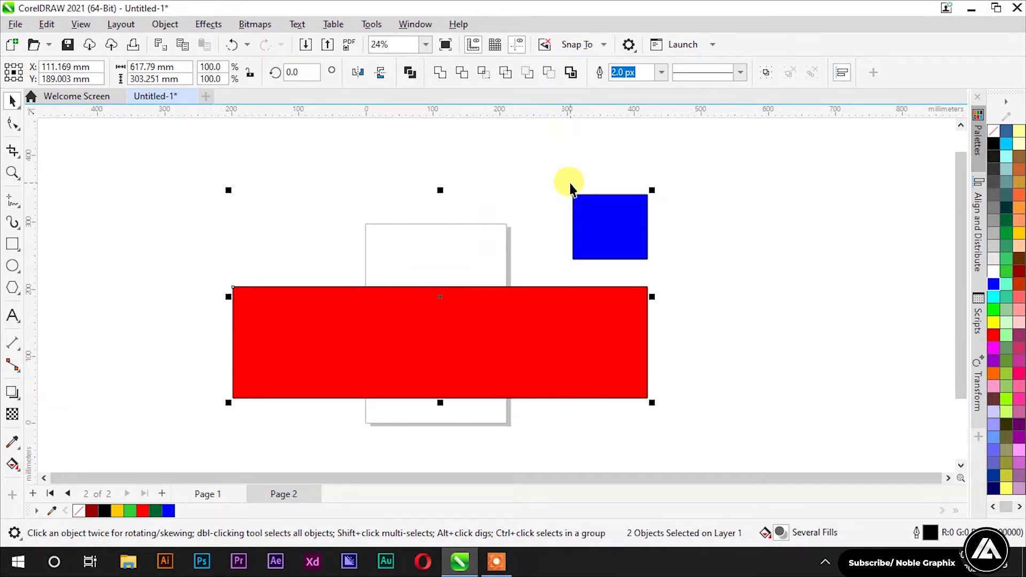
pyautogui.hotkey('ctrl', 'z')
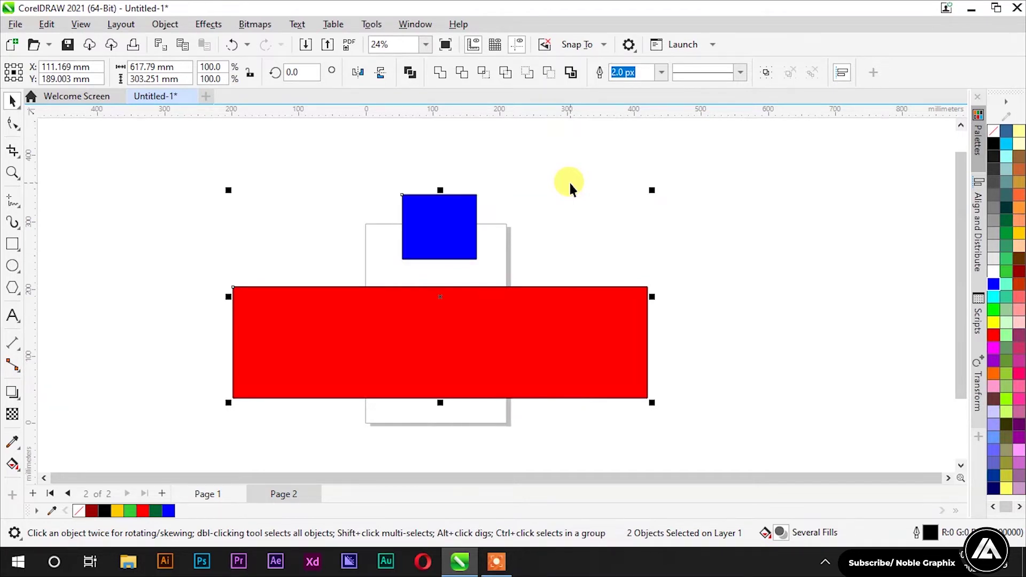
# Left-align the blue square to the red rectangle with L, then centre it with C.
pyautogui.click(569, 168)
pyautogui.click(454, 243)
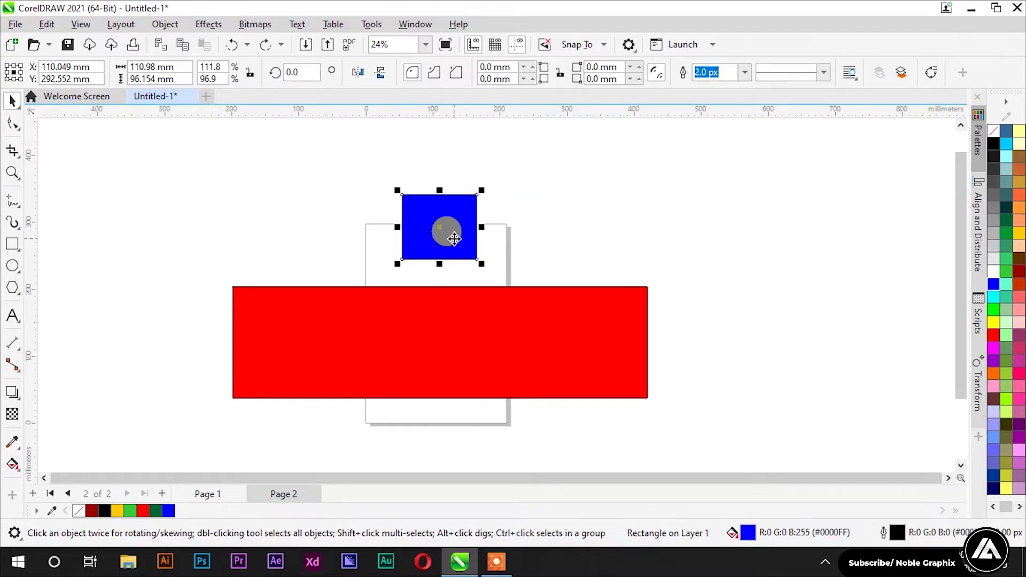
pyautogui.keyDown('shift'); pyautogui.click(451, 319); pyautogui.keyUp('shift')
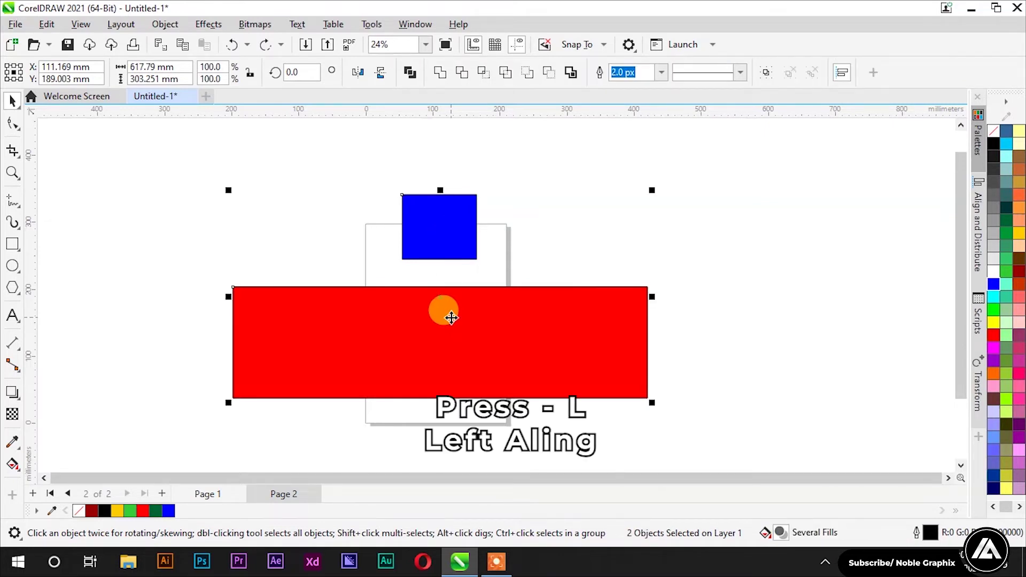
pyautogui.press('l')
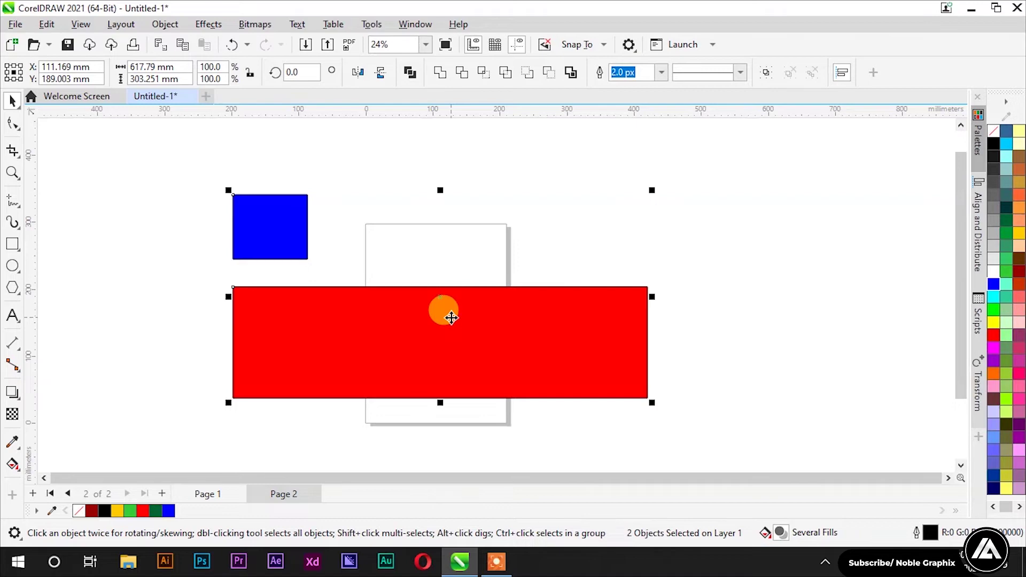
pyautogui.click(274, 225)
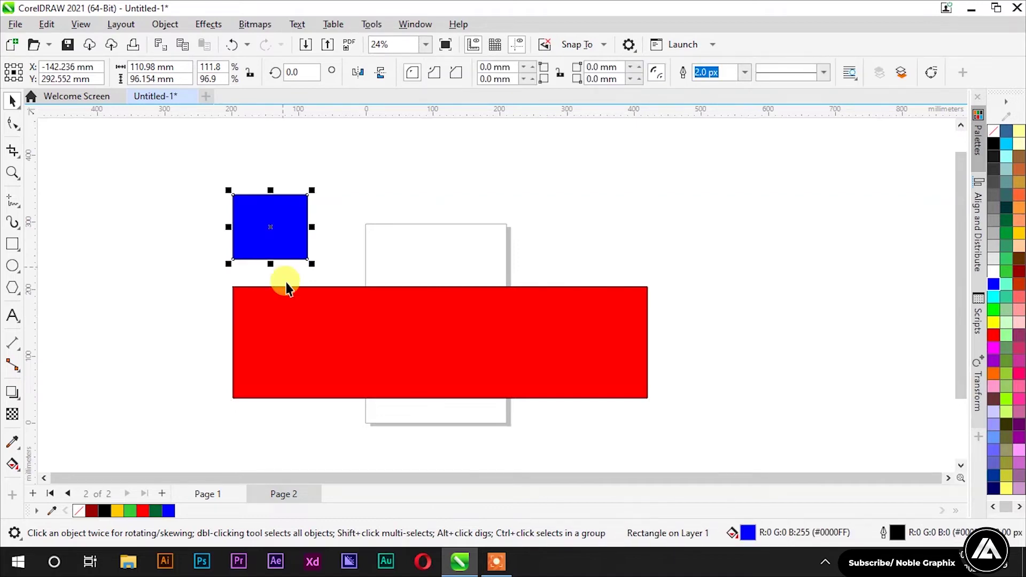
pyautogui.keyDown('shift'); pyautogui.click(283, 310); pyautogui.keyUp('shift')
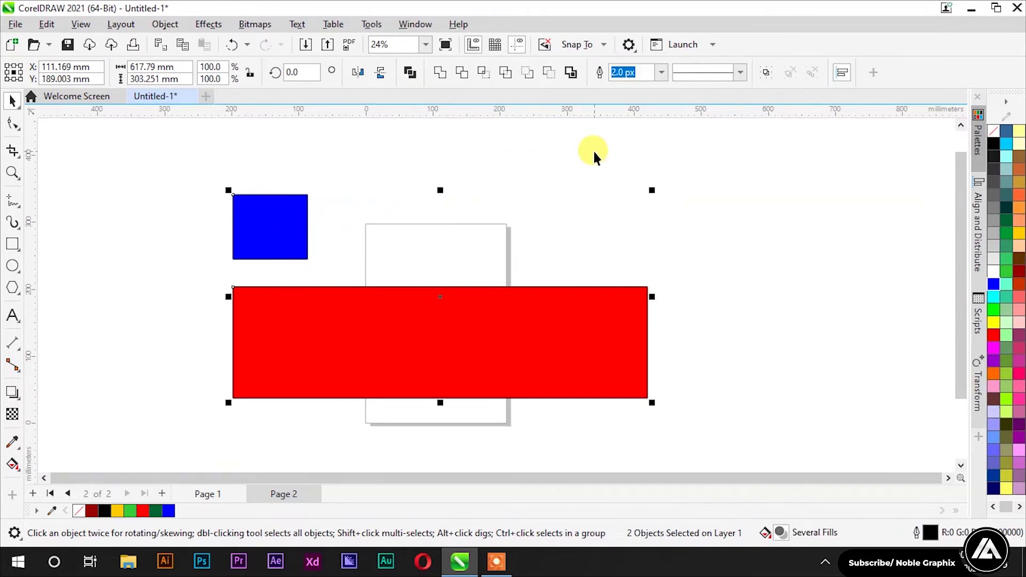
pyautogui.press('c')
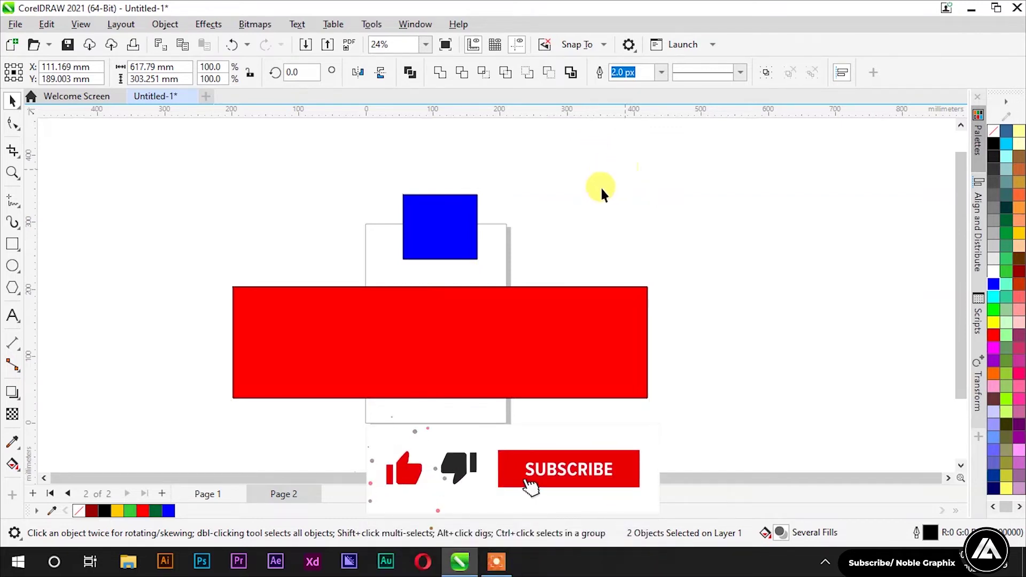
# Rotate both shapes by 90° and move the blue square off to the left.
pyautogui.scroll(-2, 459, 217)
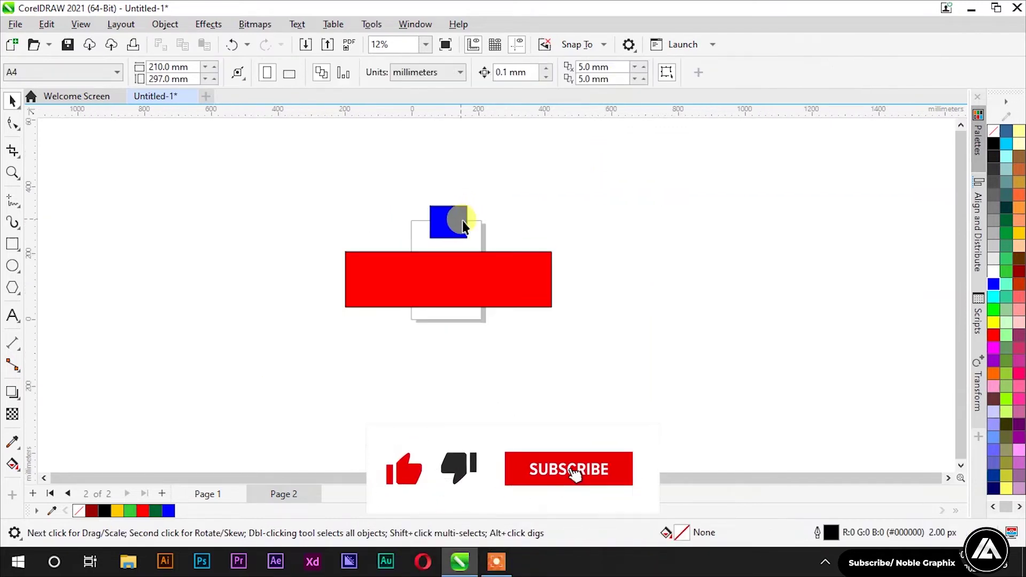
pyautogui.click(533, 264)
pyautogui.moveTo(555, 201)
pyautogui.mouseDown()
pyautogui.moveTo(429, 161)
pyautogui.moveTo(403, 165)
pyautogui.mouseUp()
pyautogui.moveTo(412, 251); pyautogui.dragTo(409, 339)
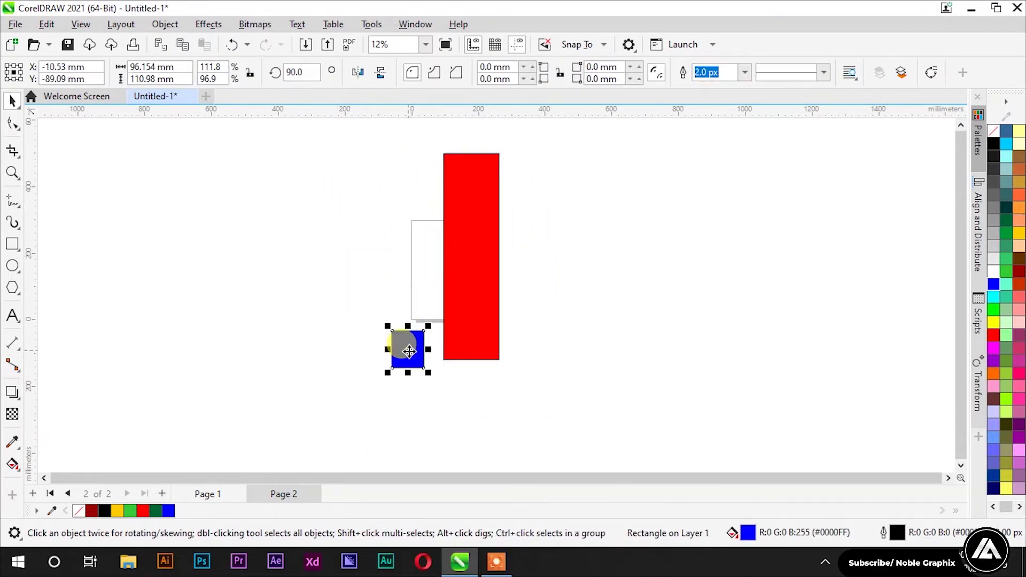
pyautogui.scroll(1, 447, 353)
pyautogui.keyDown('shift'); pyautogui.click(467, 339); pyautogui.keyUp('shift')
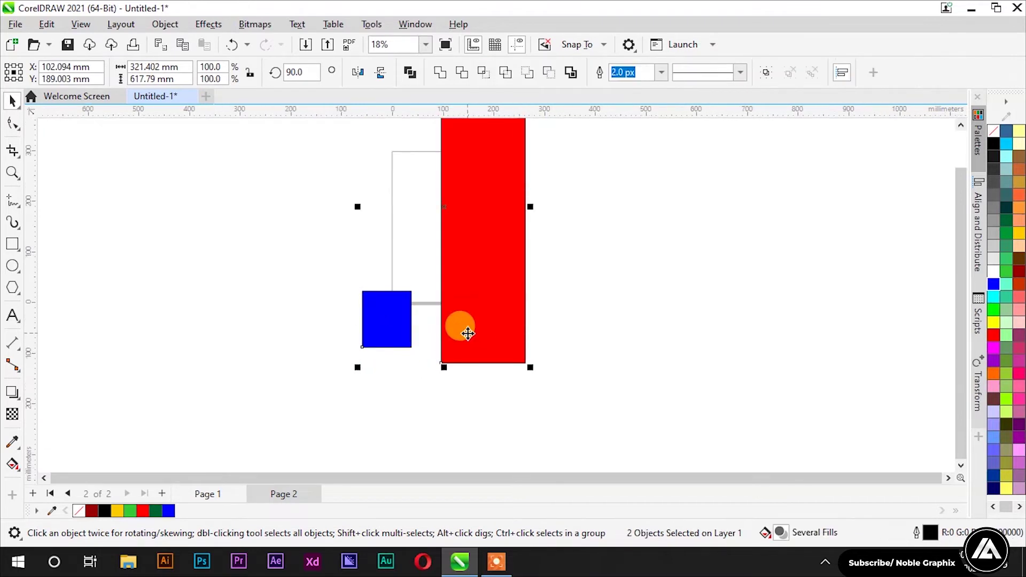
pyautogui.moveTo(377, 327); pyautogui.dragTo(273, 335)
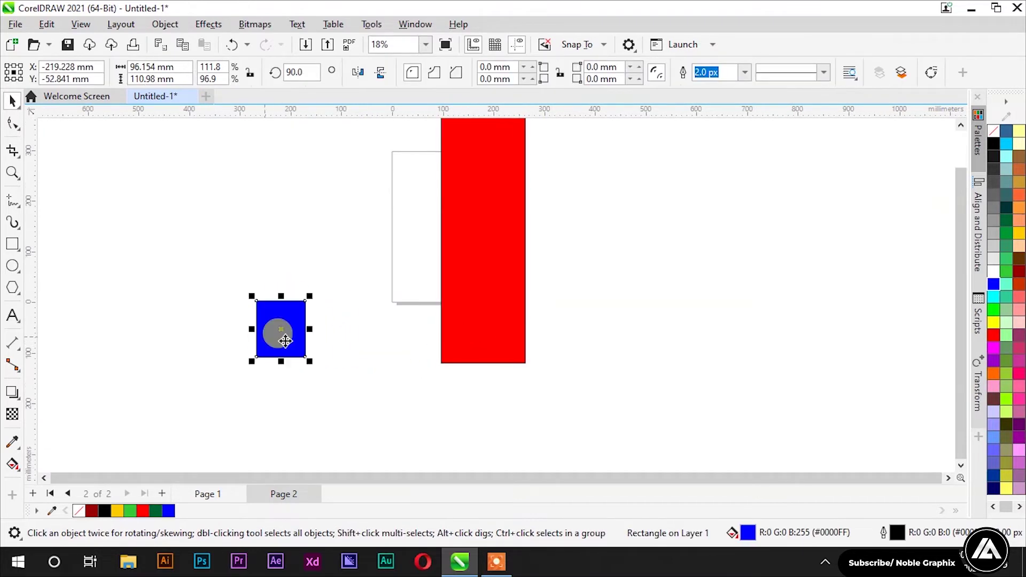
pyautogui.keyDown('shift'); pyautogui.click(484, 326); pyautogui.keyUp('shift')
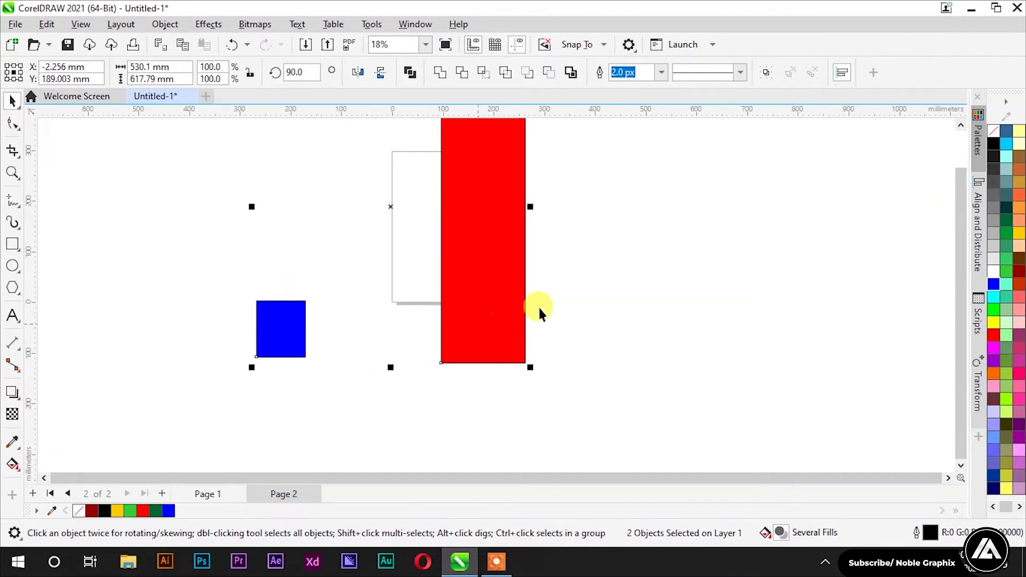
pyautogui.click(584, 298)
pyautogui.moveTo(276, 334); pyautogui.dragTo(260, 320)
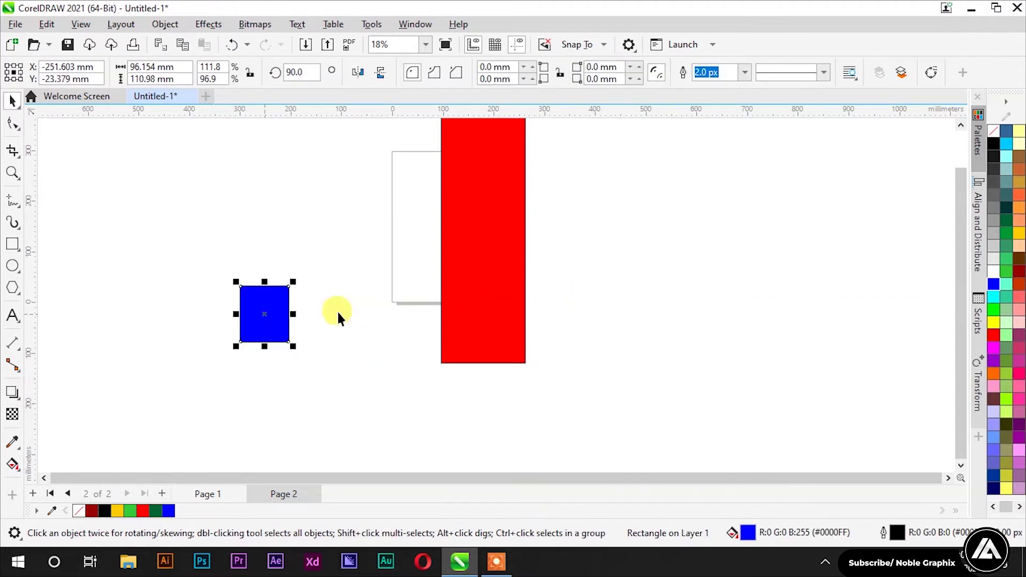
pyautogui.scroll(-2, 585, 323)
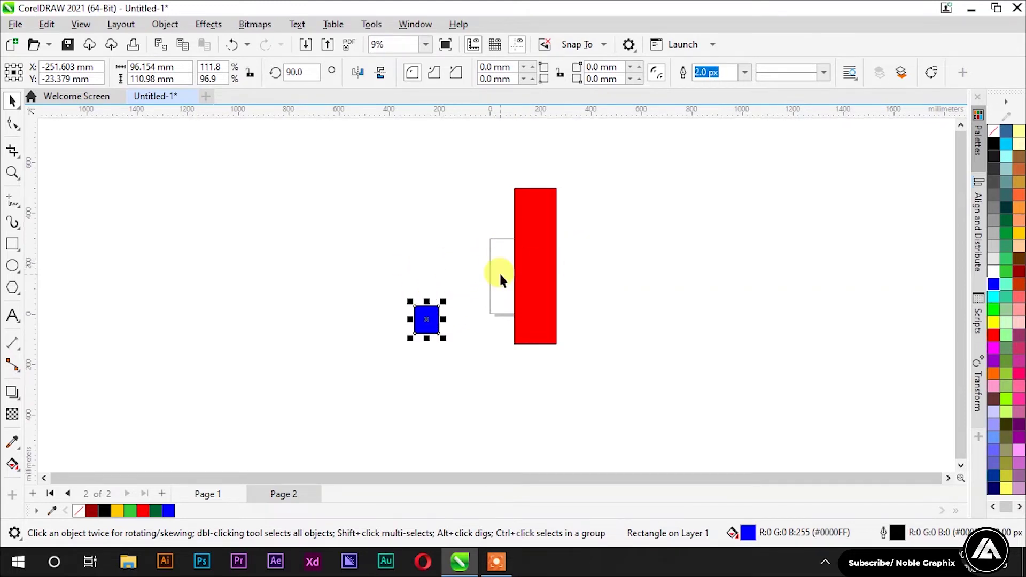
# Centre the blue square on the red rectangle with C, undo, then level their centres with E.
pyautogui.click(534, 238)
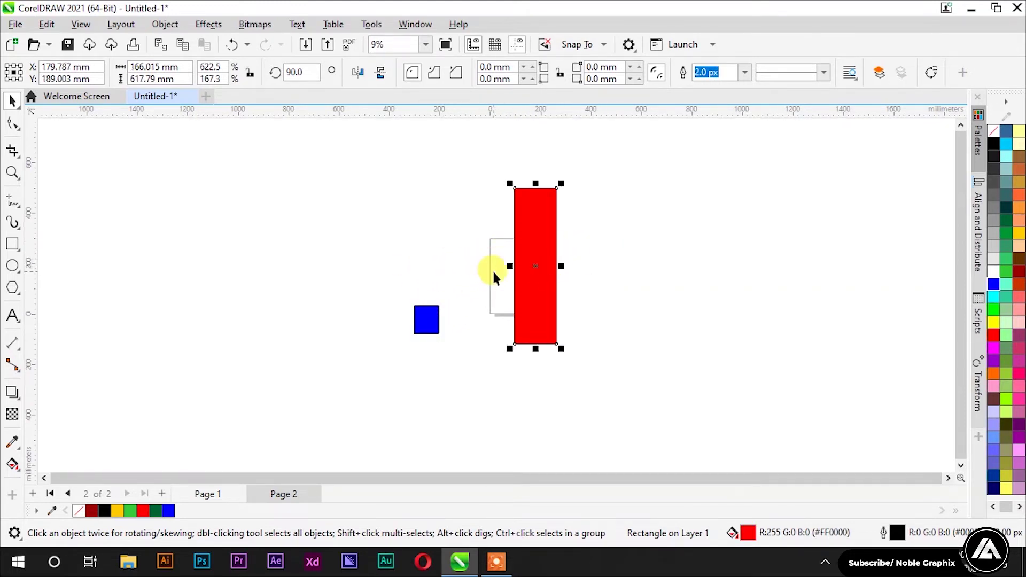
pyautogui.click(432, 319)
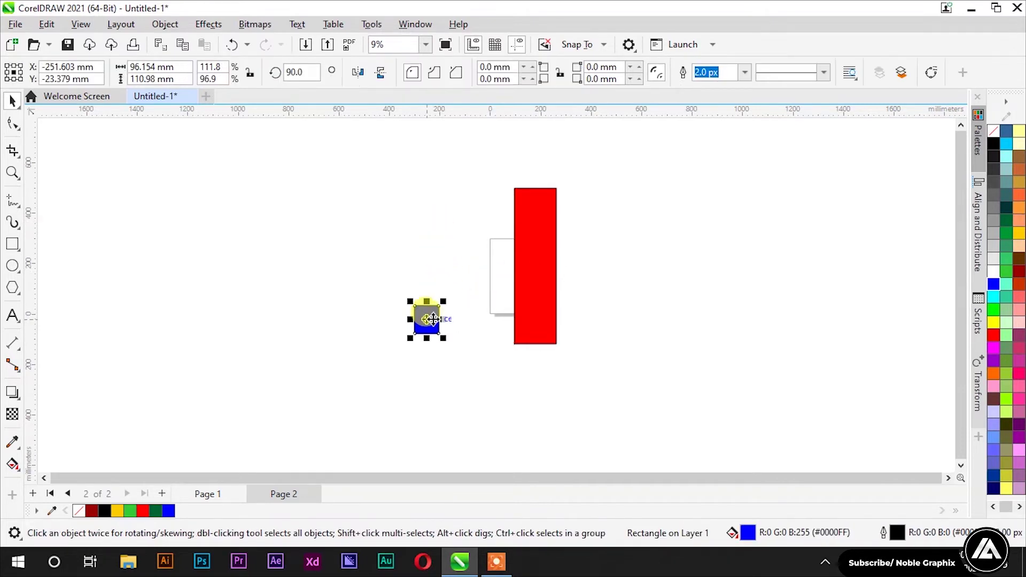
pyautogui.keyDown('shift'); pyautogui.click(525, 311); pyautogui.keyUp('shift')
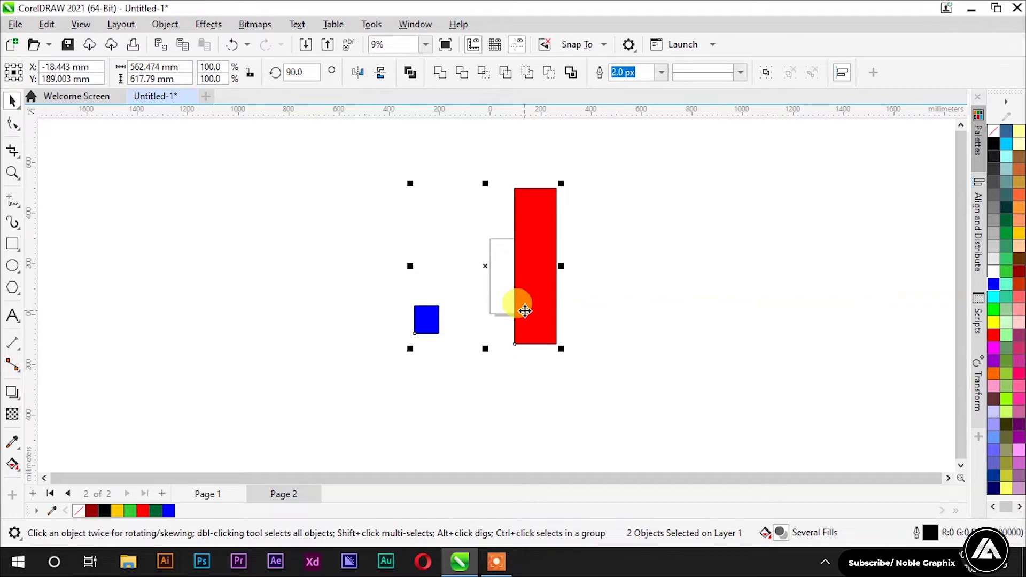
pyautogui.press('c')
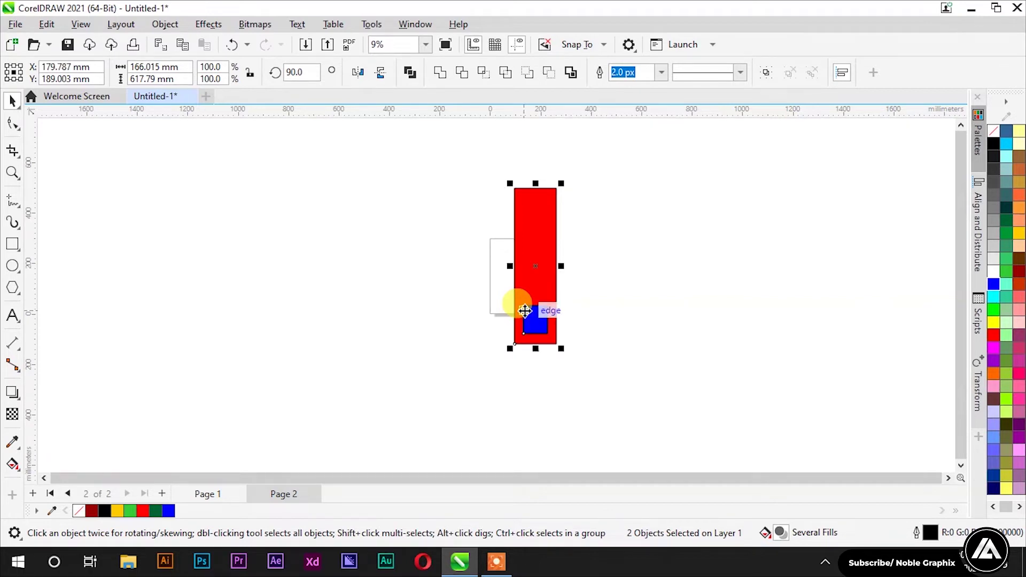
pyautogui.hotkey('ctrl', 'z')
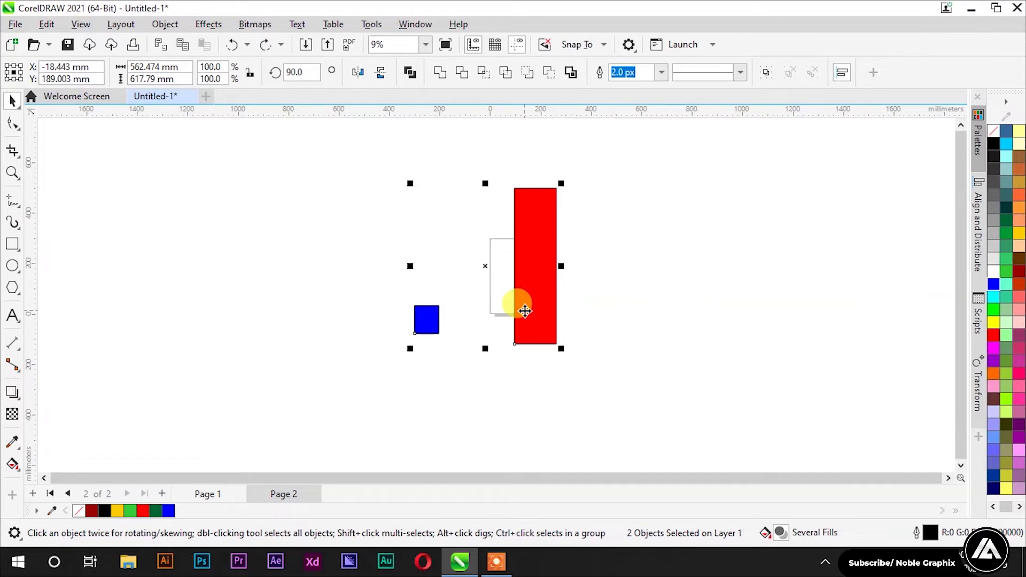
pyautogui.press('e')
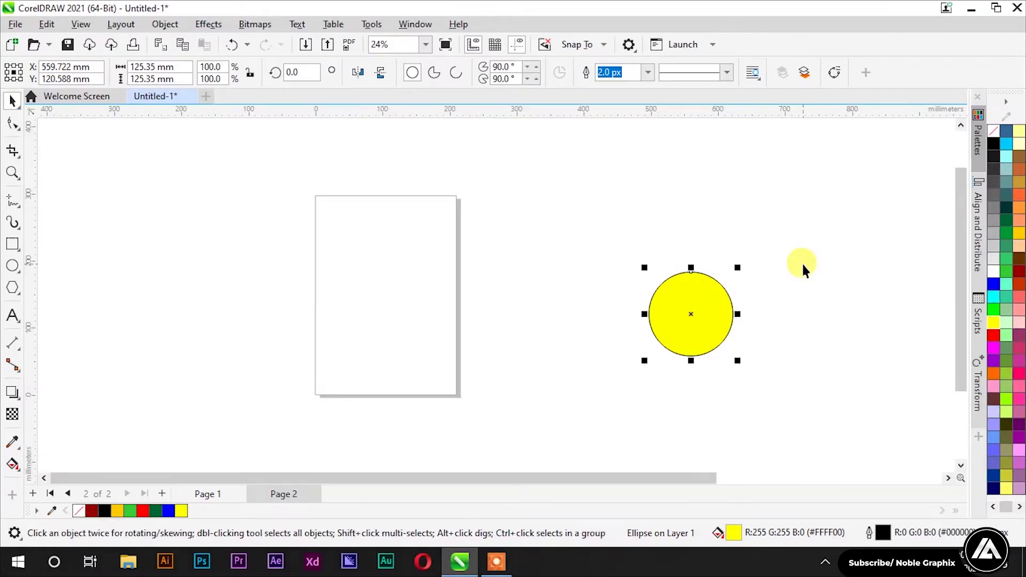
# Move the yellow circle, then centre it on the page with P.
pyautogui.moveTo(685, 300); pyautogui.dragTo(762, 242)
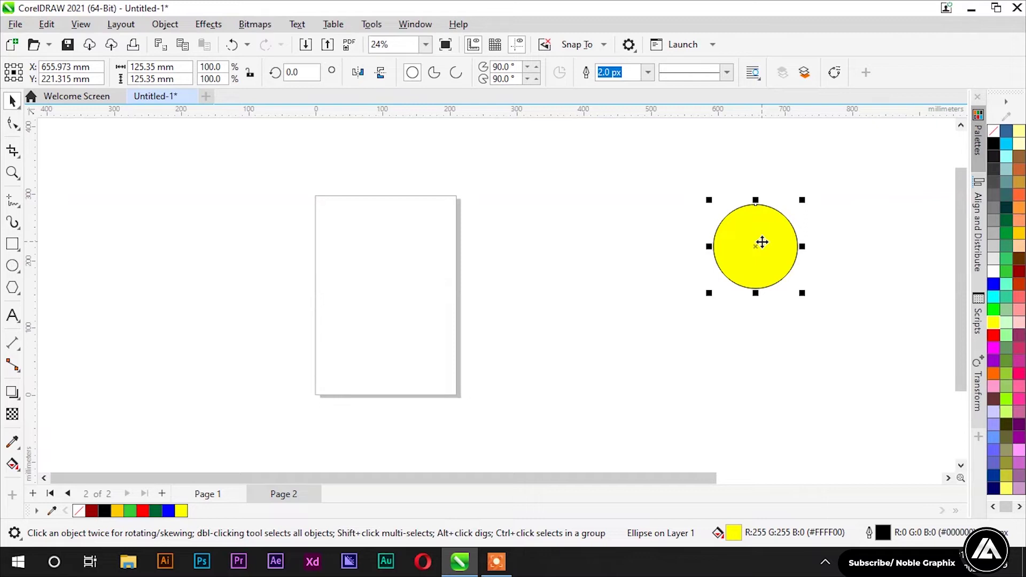
pyautogui.press('p')
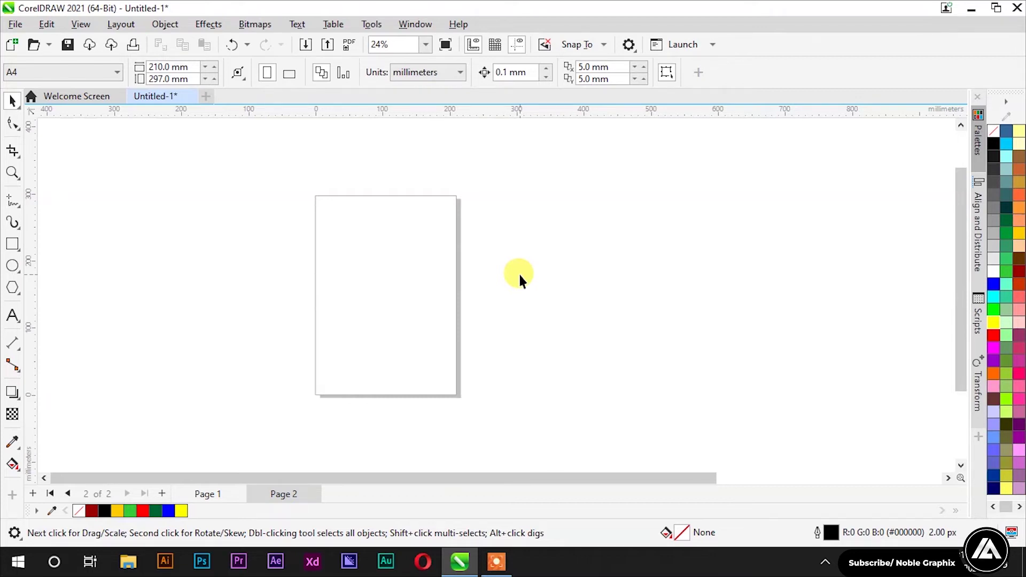
# Draw a square over the page's left side and fill it green.
pyautogui.scroll(1, 519, 273)
pyautogui.click(12, 244)
pyautogui.moveTo(265, 244); pyautogui.dragTo(365, 337)
pyautogui.click(1006, 259)
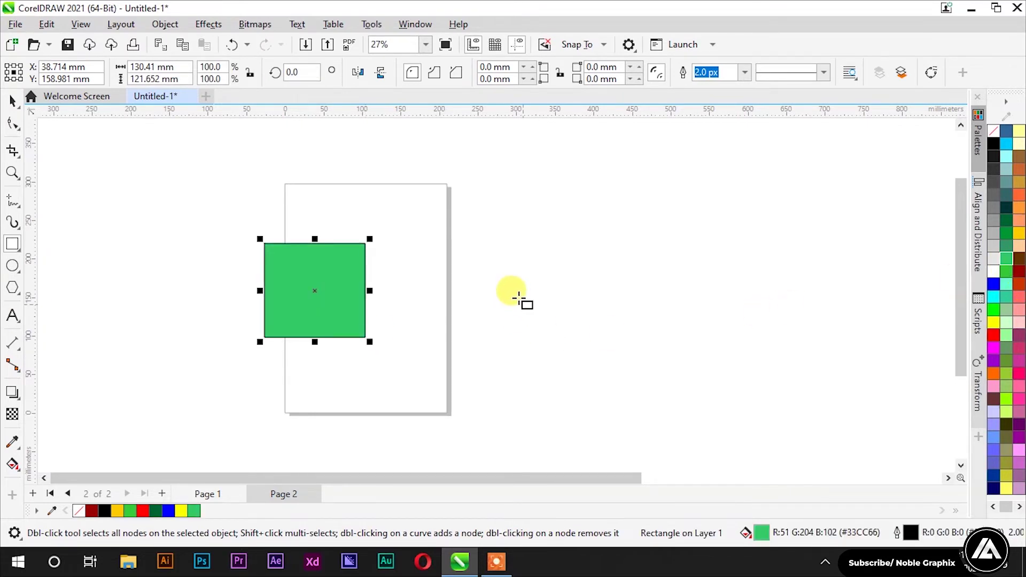
# Copy and paste the green square beside the page, then undo the paste.
pyautogui.hotkey('ctrl', 'c')
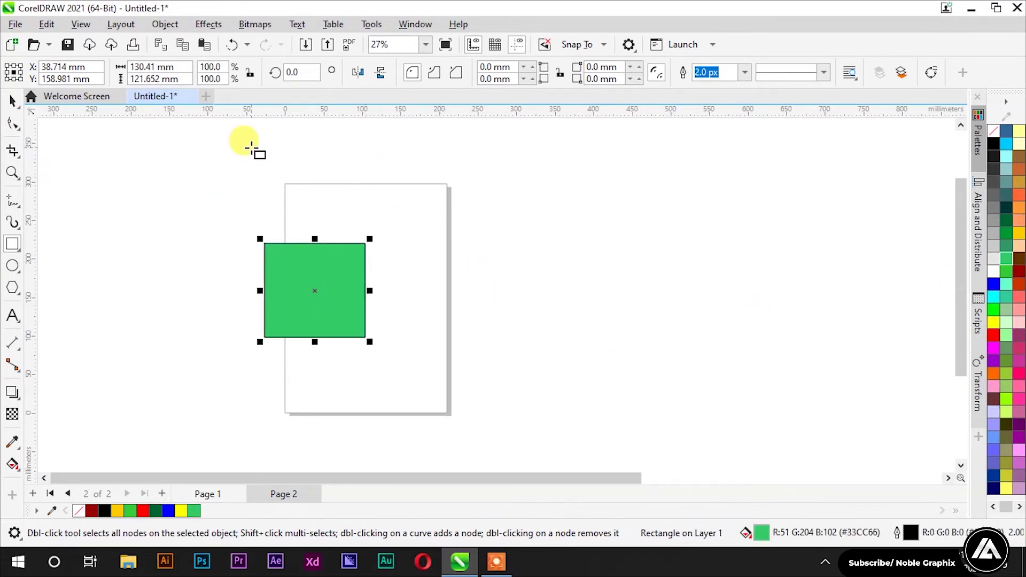
pyautogui.hotkey('ctrl', 'v')
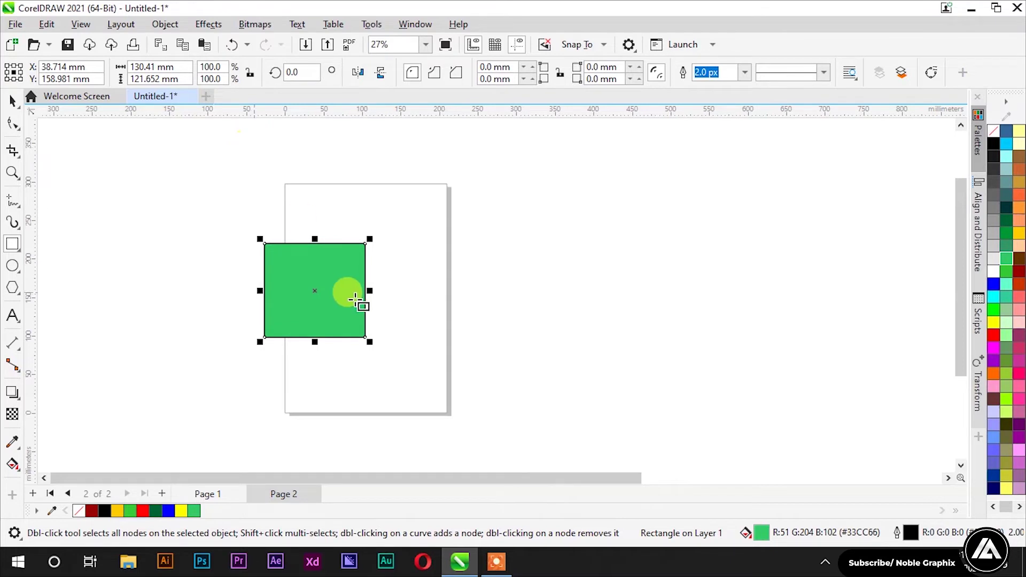
pyautogui.moveTo(310, 289); pyautogui.dragTo(541, 263)
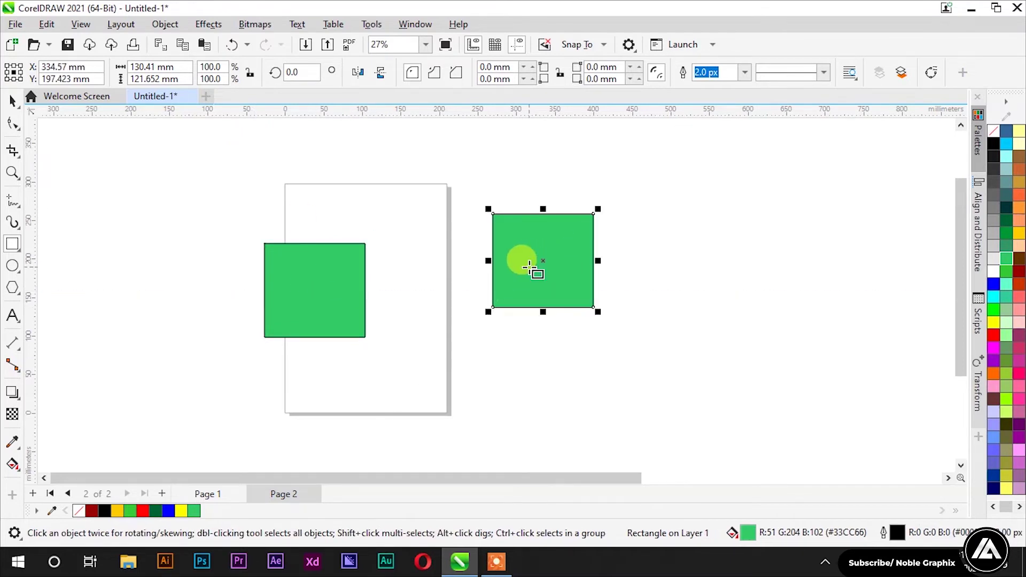
pyautogui.hotkey('ctrl', 'z')
pyautogui.hotkey('ctrl', 'z')
pyautogui.click(315, 209)
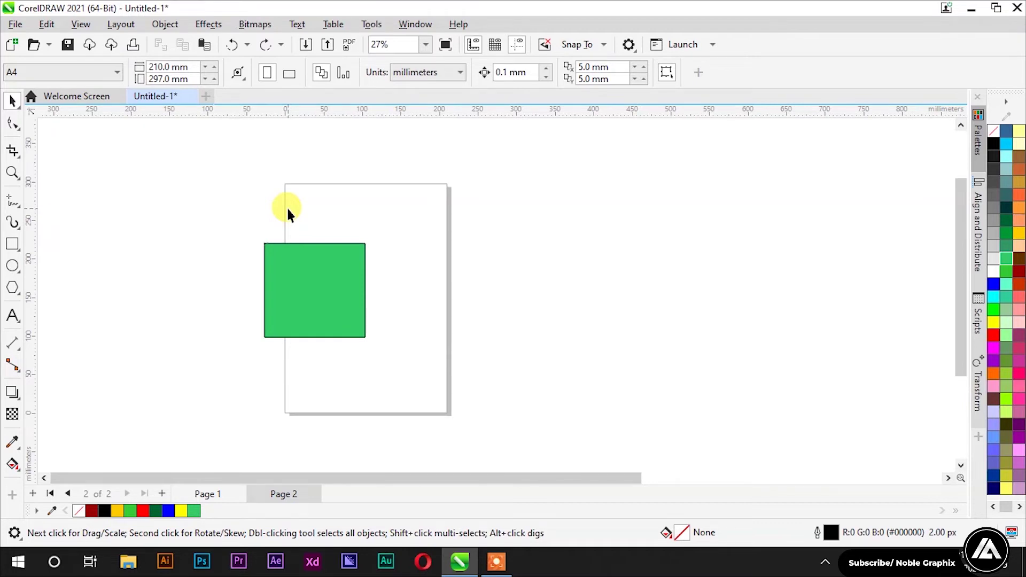
# Drag-copy the green square right of the page, then move it off the page leftward.
pyautogui.click(301, 272)
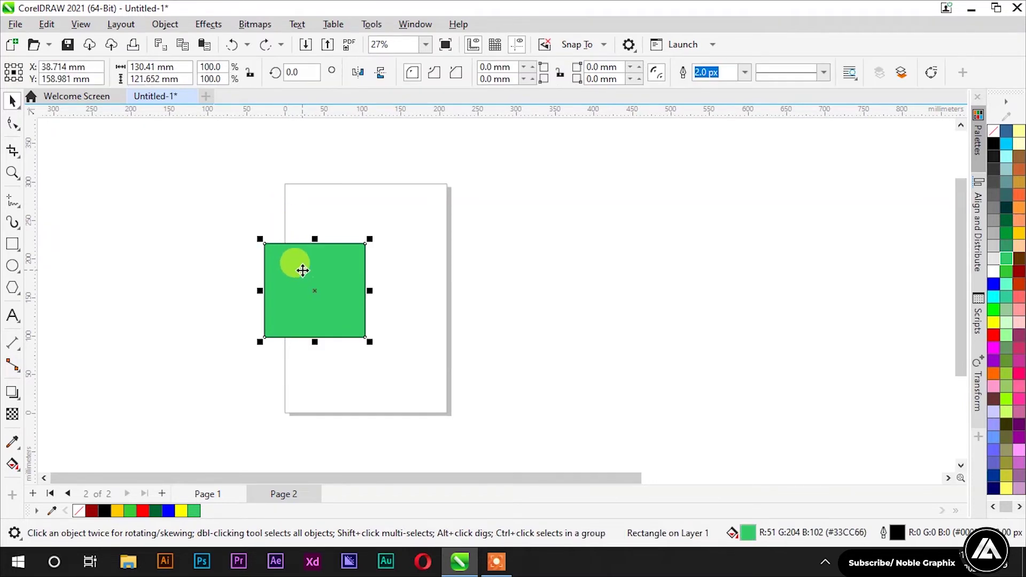
pyautogui.moveTo(324, 293); pyautogui.dragTo(523, 256)
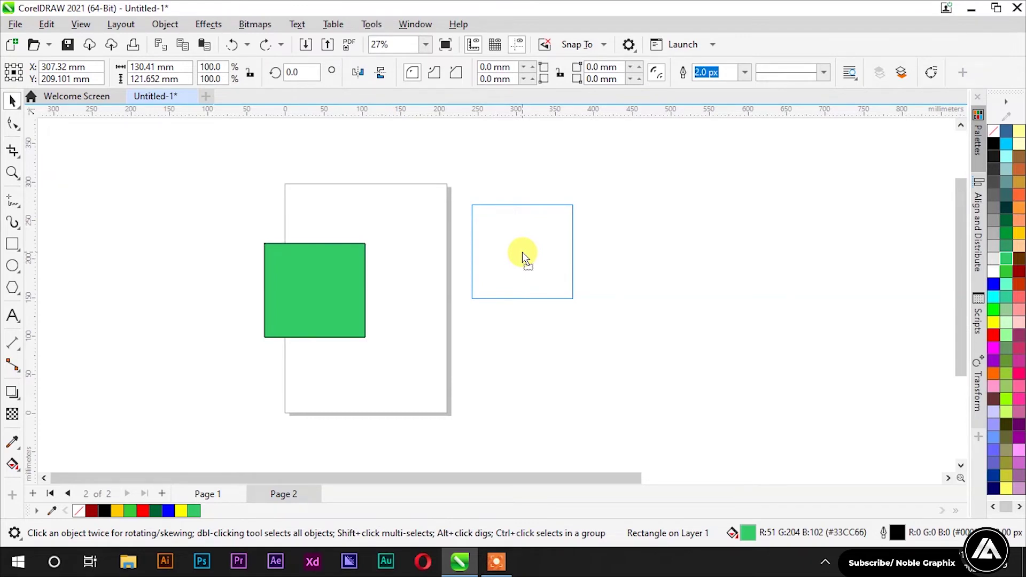
pyautogui.moveTo(522, 252); pyautogui.dragTo(521, 252)
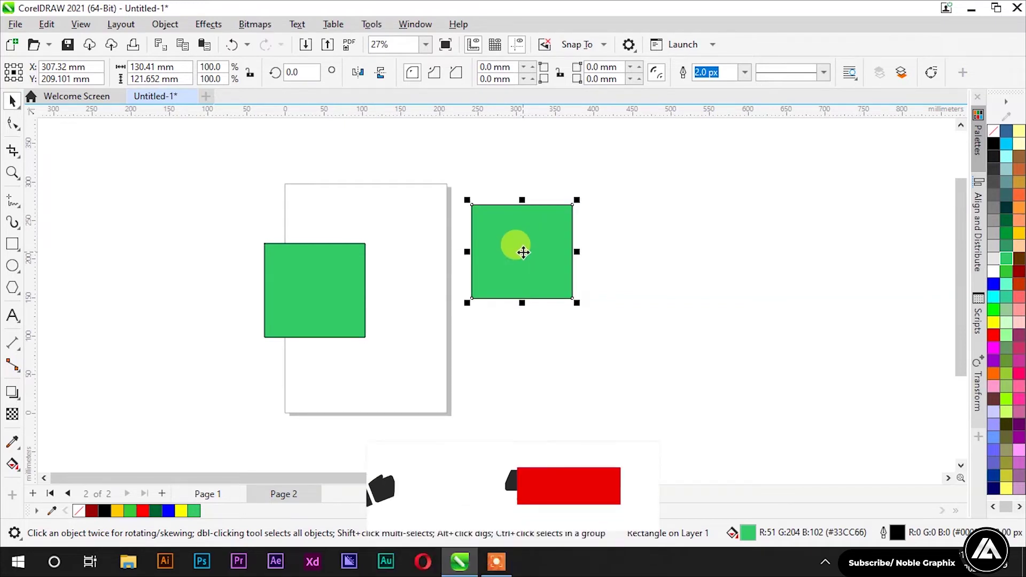
pyautogui.moveTo(523, 251); pyautogui.dragTo(226, 291)
pyautogui.scroll(-1, 496, 277)
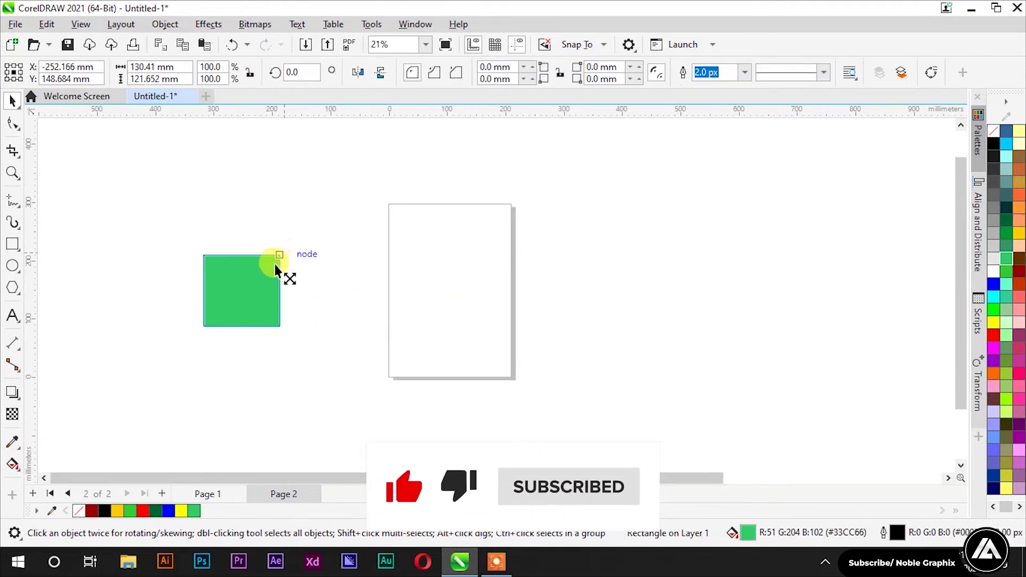
pyautogui.scroll(2, 275, 264)
pyautogui.scroll(1, 319, 261)
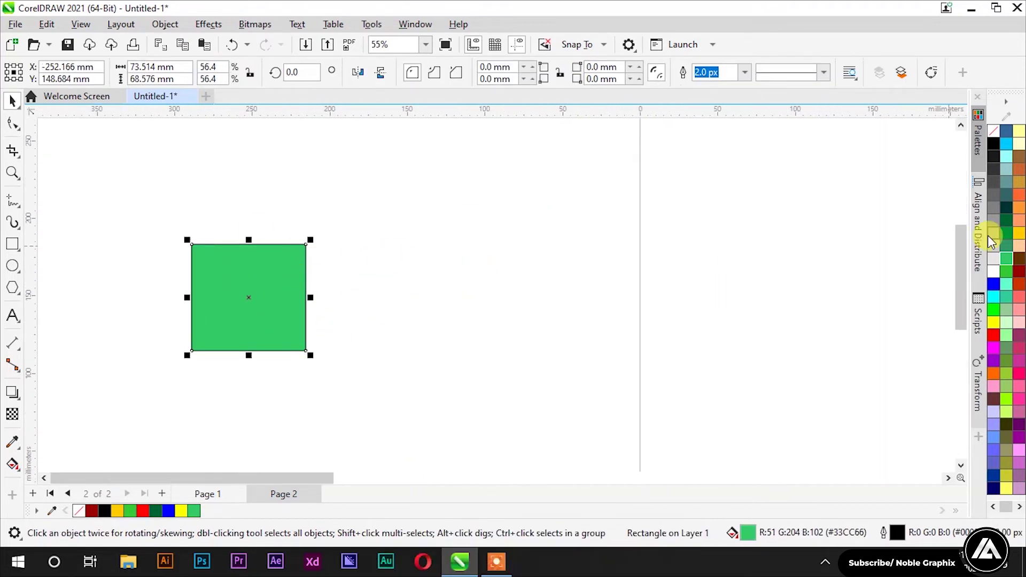
# Change the square's fill to brown.
pyautogui.click(1019, 258)
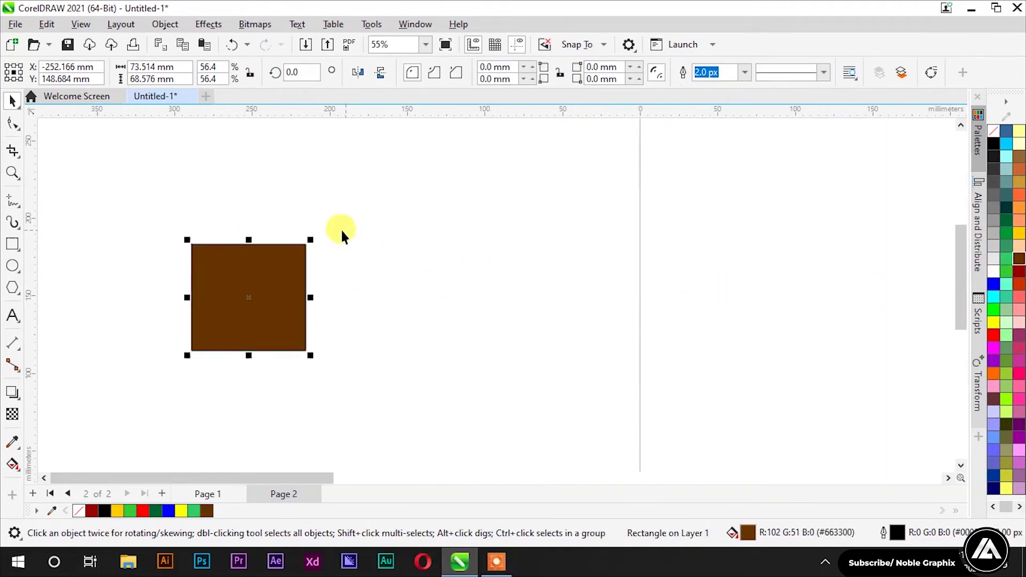
pyautogui.scroll(-2, 155, 207)
pyautogui.click(152, 206)
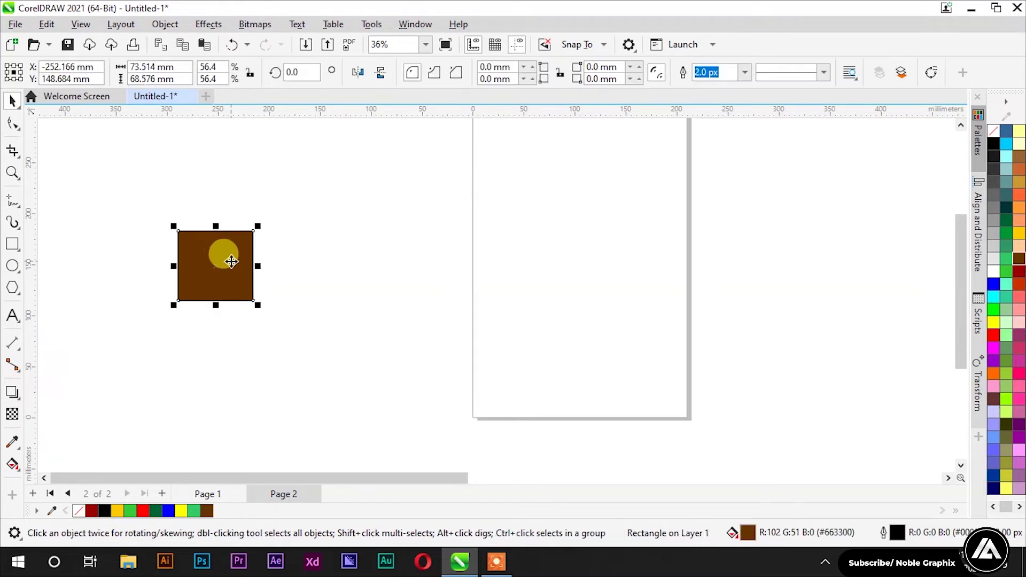
# Drag out several brown copies in a row to the right of the square.
pyautogui.moveTo(209, 257); pyautogui.dragTo(316, 260)
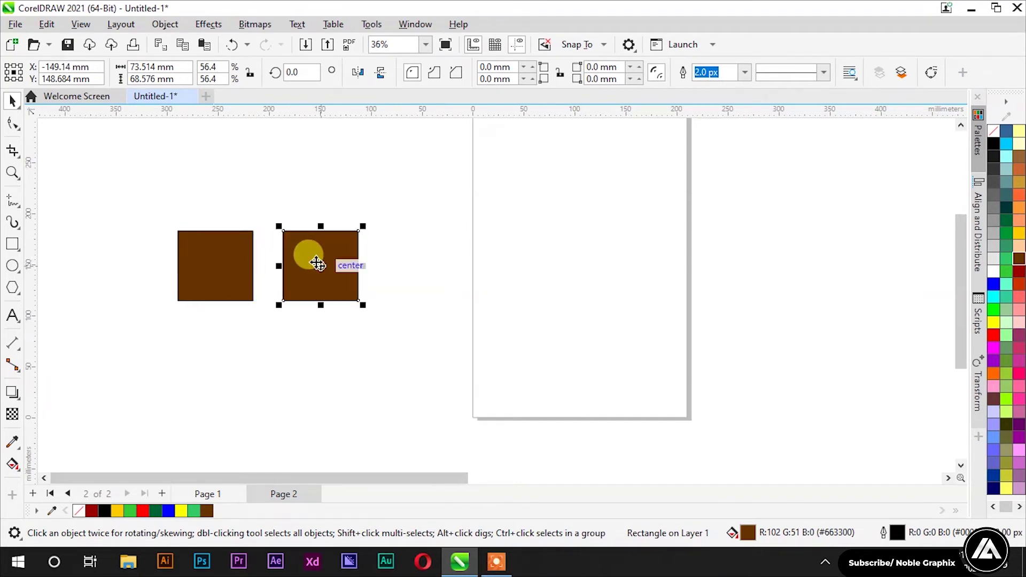
pyautogui.moveTo(317, 264); pyautogui.dragTo(419, 264)
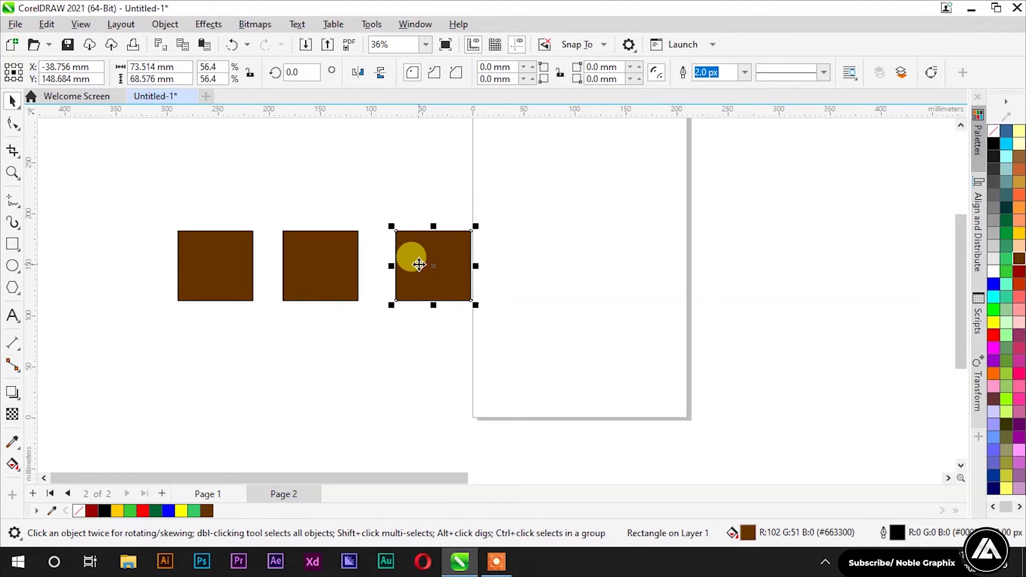
pyautogui.scroll(3, 256, 270)
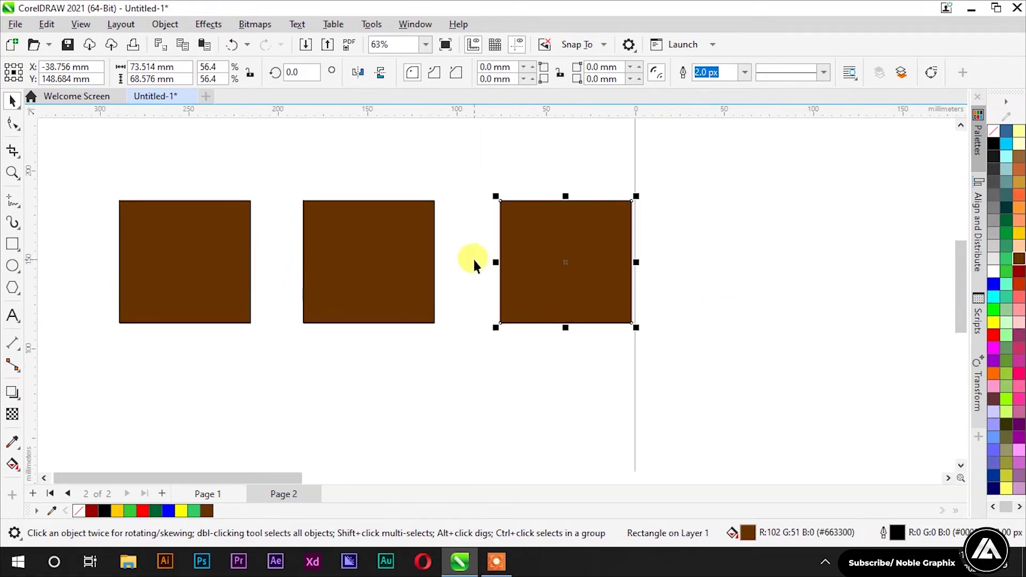
pyautogui.scroll(-1, 534, 265)
pyautogui.scroll(-2, 549, 266)
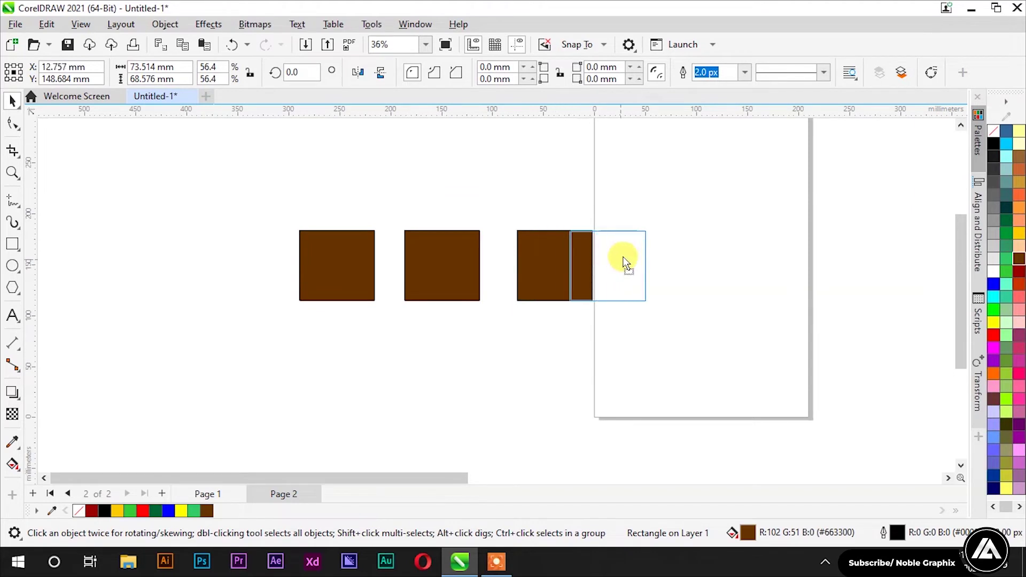
pyautogui.moveTo(552, 268); pyautogui.dragTo(634, 263)
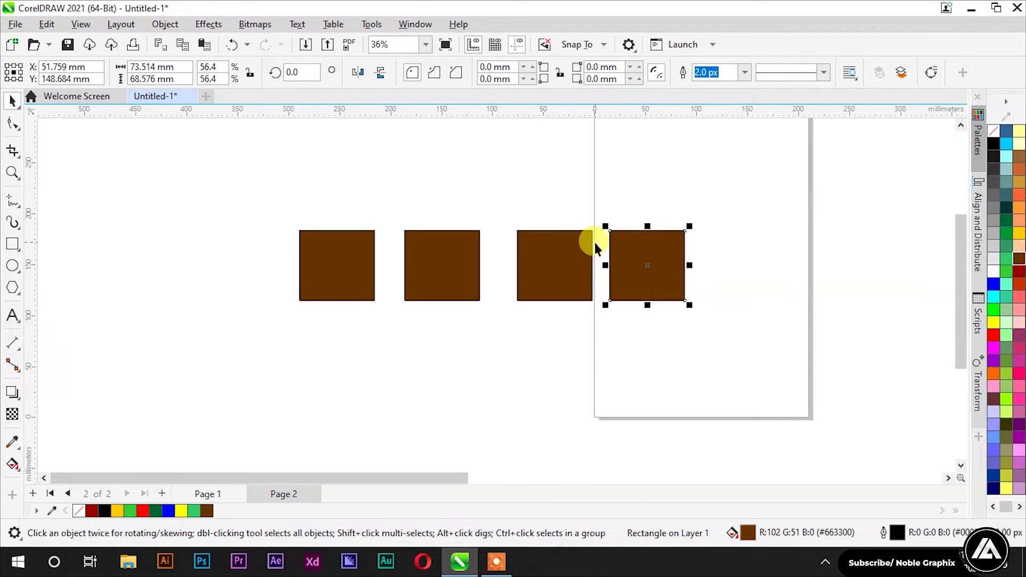
# Marquee-select the three right-hand brown copies and delete them, keeping the original.
pyautogui.moveTo(750, 190); pyautogui.dragTo(387, 358)
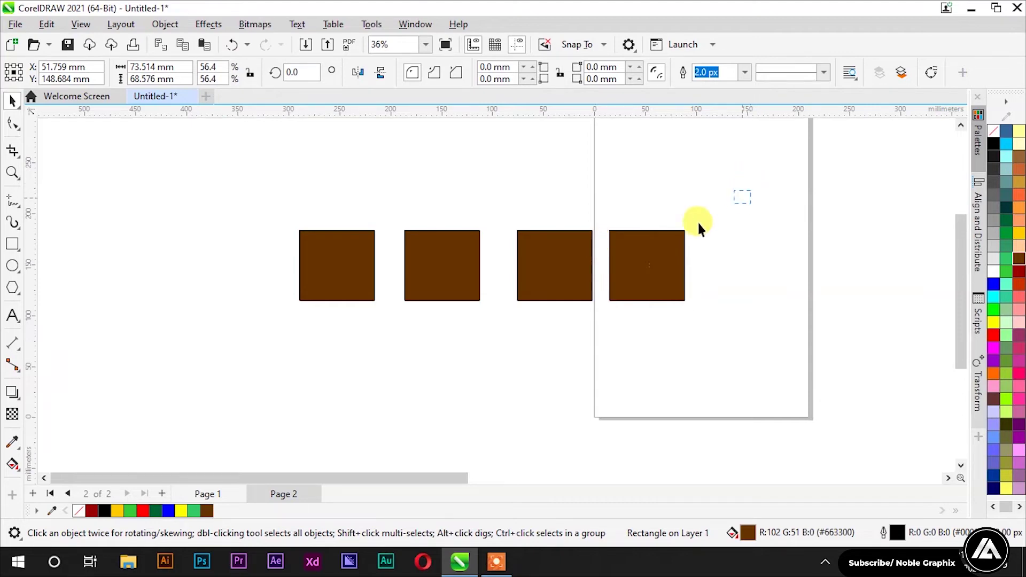
pyautogui.press('Delete')
pyautogui.click(308, 254)
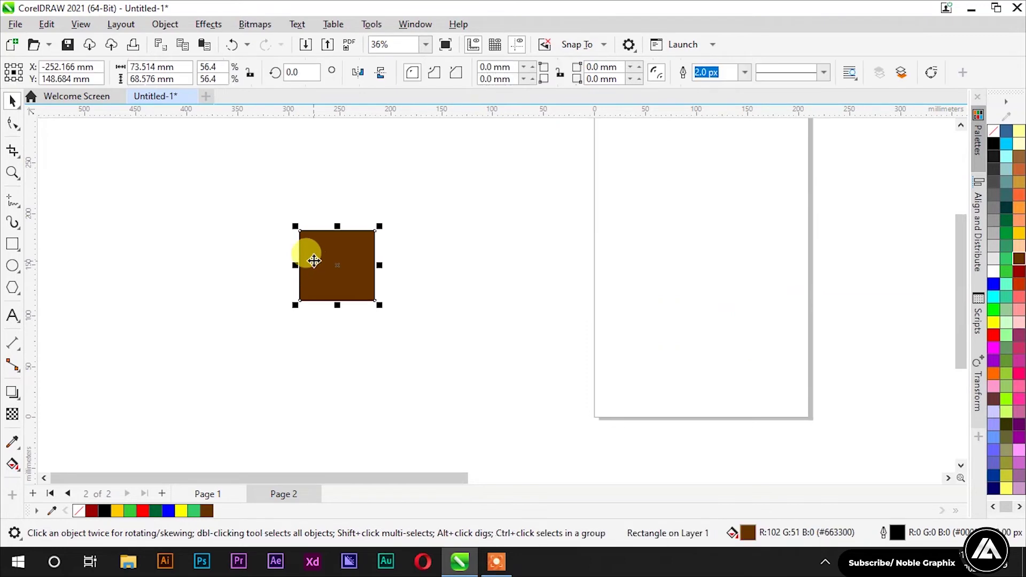
# Drag-copy the brown square right, repeat the duplicate with Ctrl+D, then undo back to three squares.
pyautogui.moveTo(333, 259); pyautogui.dragTo(441, 264)
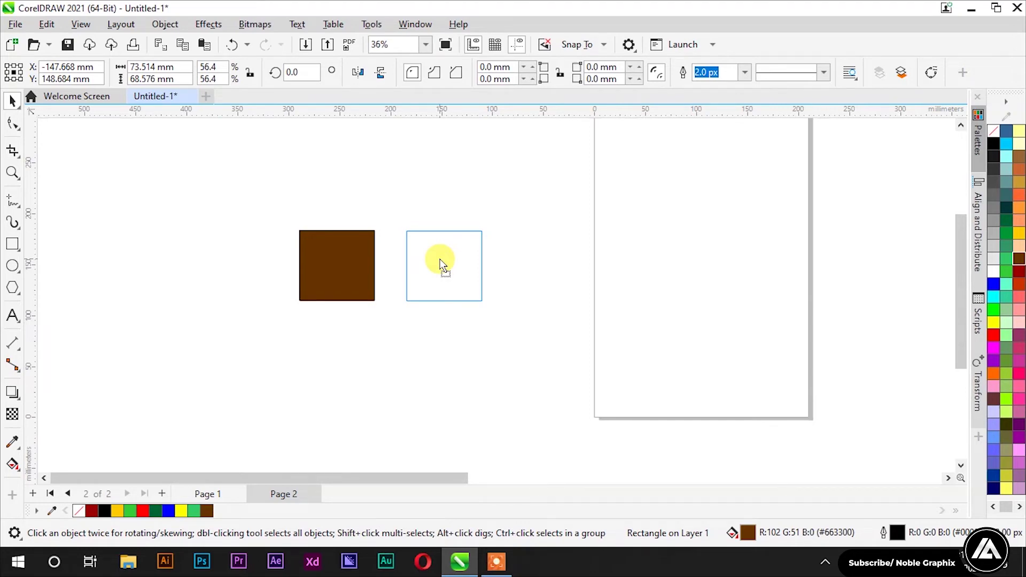
pyautogui.moveTo(442, 264); pyautogui.dragTo(441, 264)
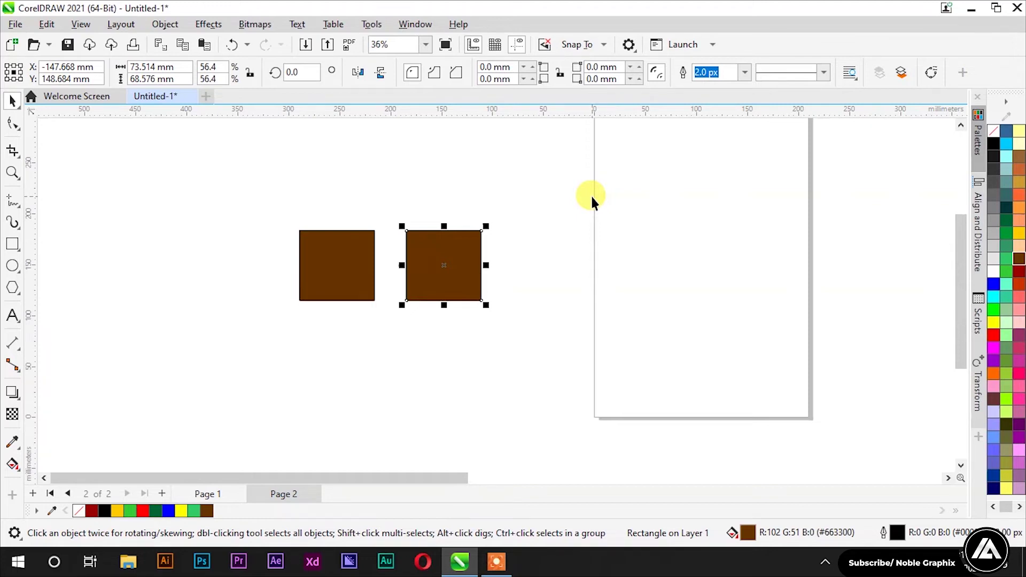
pyautogui.hotkey('ctrl', 'd')
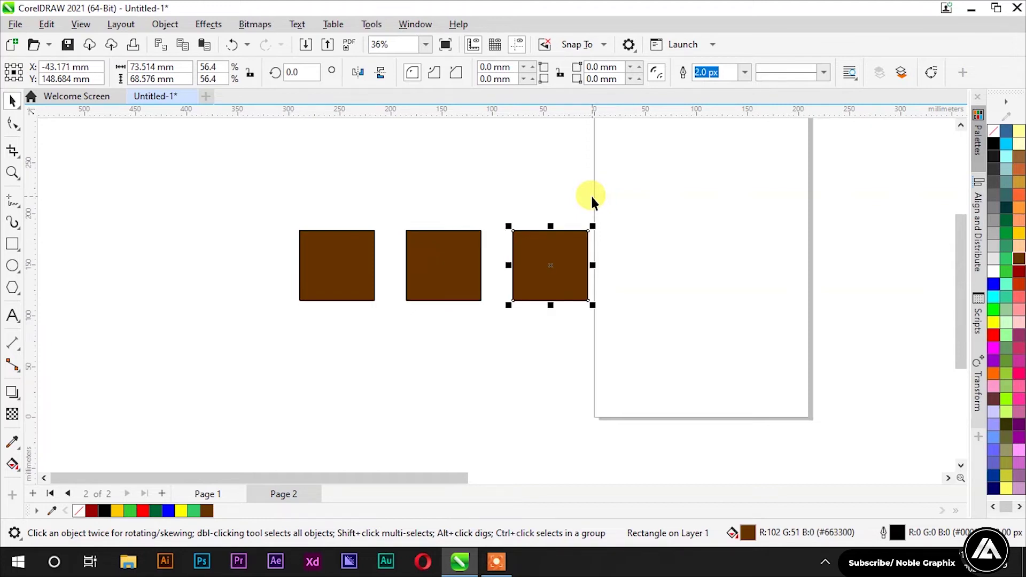
pyautogui.hotkey('ctrl', 'd')
pyautogui.hotkey('ctrl', 'd')
pyautogui.hotkey('ctrl', 'd')
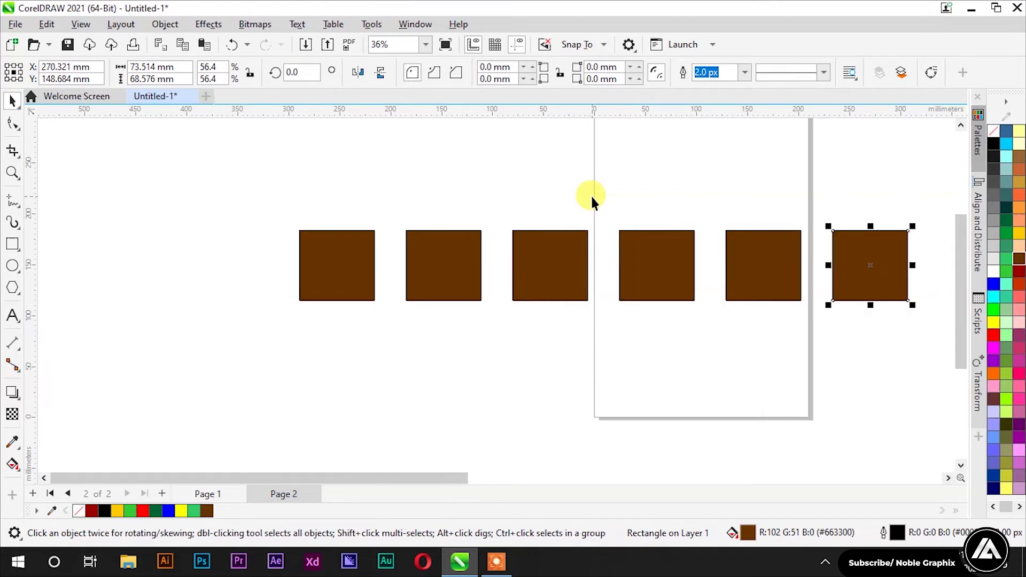
pyautogui.scroll(-2, 426, 327)
pyautogui.scroll(-3, 475, 354)
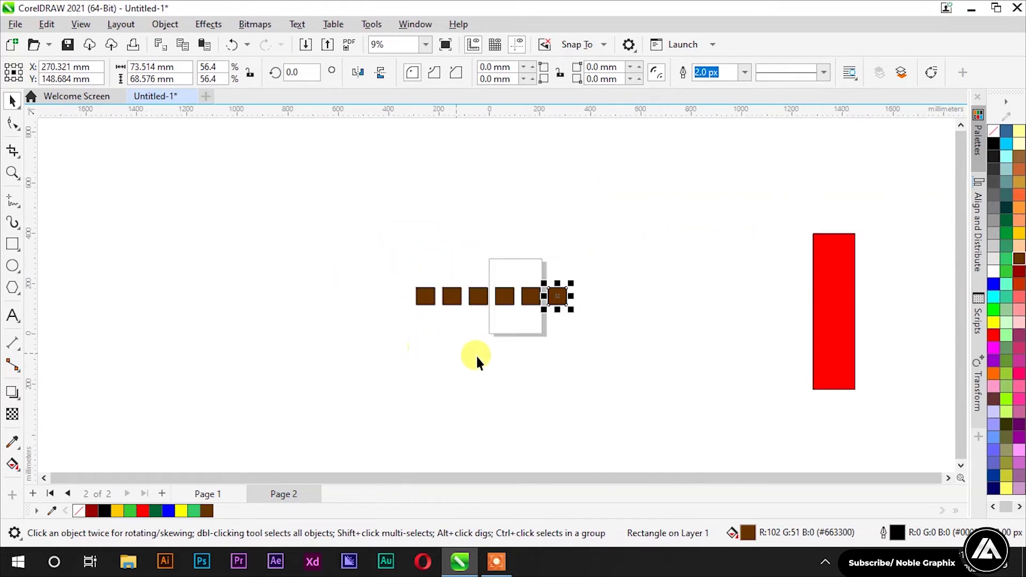
pyautogui.hotkey('ctrl', 'd')
pyautogui.hotkey('ctrl', 'd')
pyautogui.hotkey('ctrl', 'd')
pyautogui.hotkey('ctrl', 'd')
pyautogui.hotkey('ctrl', 'd')
pyautogui.hotkey('ctrl', 'd')
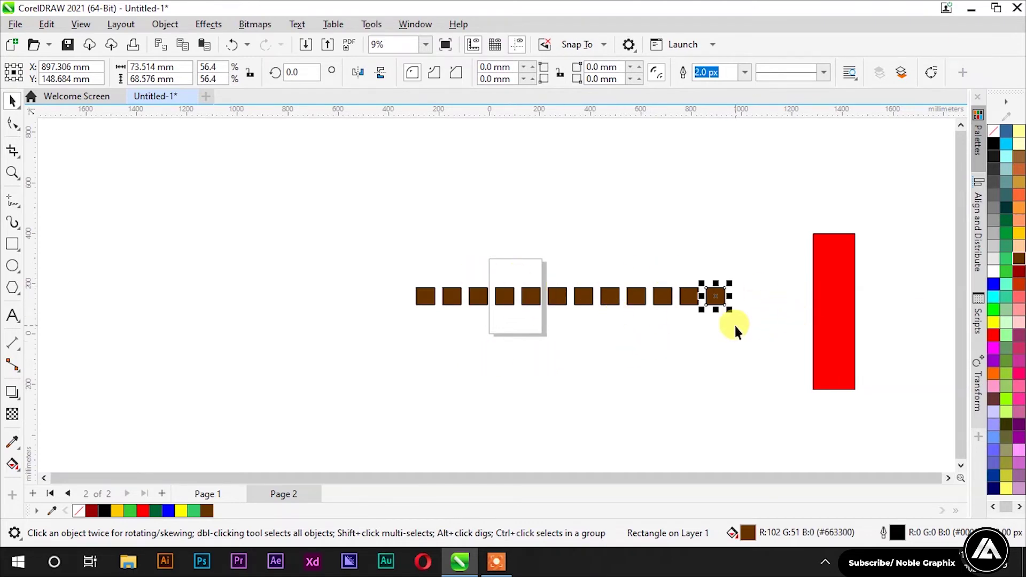
pyautogui.hotkey('ctrl', 'z')
pyautogui.hotkey('ctrl', 'z')
pyautogui.hotkey('ctrl', 'z')
pyautogui.hotkey('ctrl', 'z')
pyautogui.hotkey('ctrl', 'z')
pyautogui.hotkey('ctrl', 'z')
pyautogui.hotkey('ctrl', 'z')
pyautogui.hotkey('ctrl', 'z')
pyautogui.hotkey('ctrl', 'z')
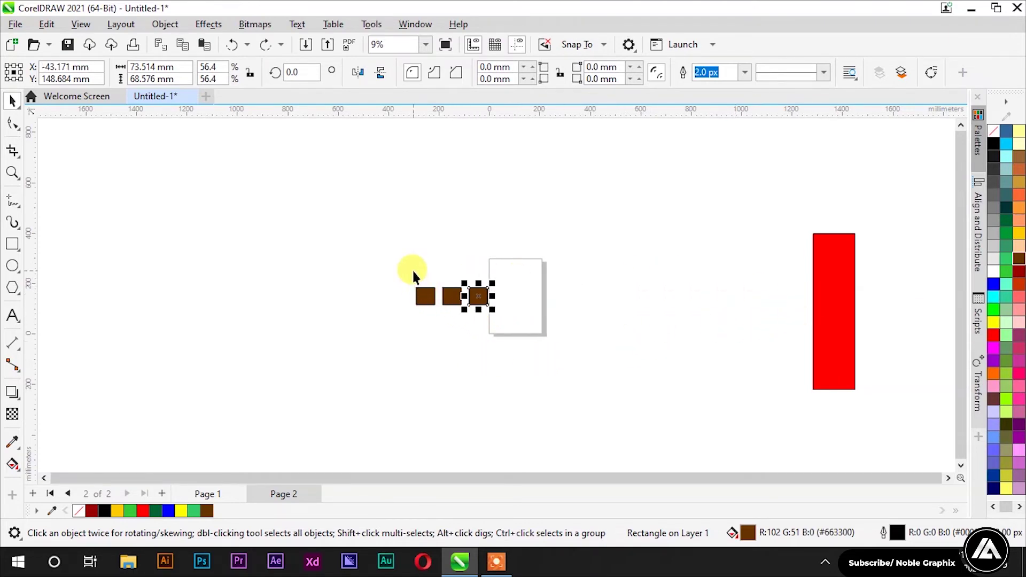
pyautogui.hotkey('ctrl', 'z')
pyautogui.hotkey('ctrl', 'z')
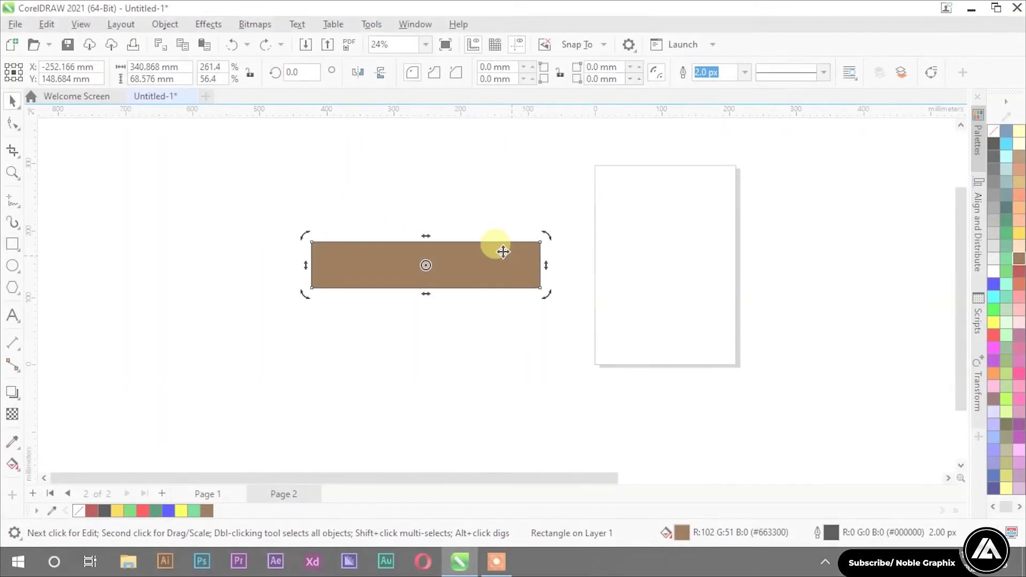
# Rotate the brown rectangle 180° about its centre and delete it.
pyautogui.moveTo(546, 234); pyautogui.dragTo(535, 295)
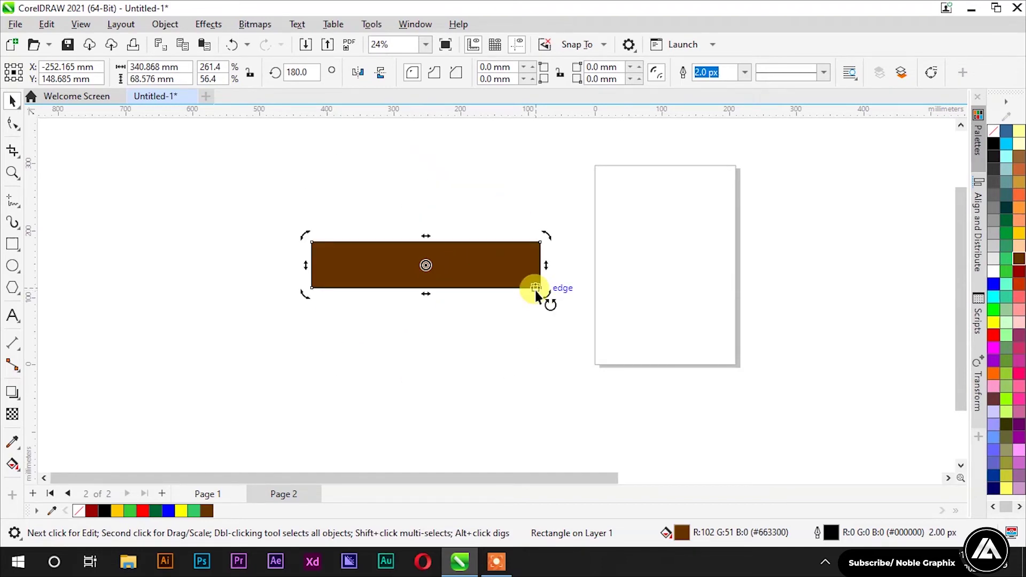
pyautogui.press('Delete')
pyautogui.press('F6')
# Draw a square, rotate it into a diamond, and reshape it into a curved arc.
pyautogui.moveTo(366, 186); pyautogui.dragTo(426, 271)
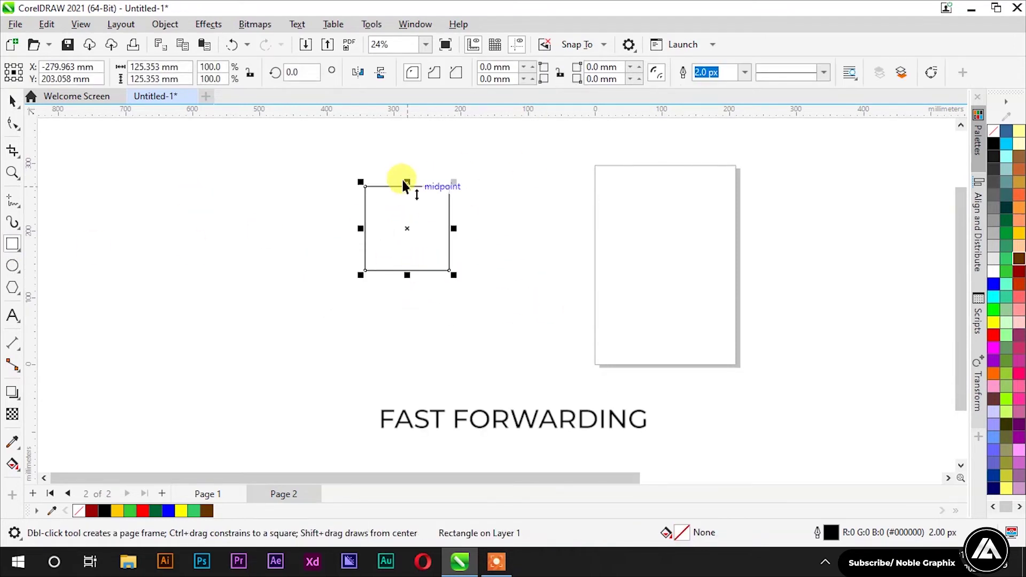
pyautogui.click(403, 216)
pyautogui.moveTo(454, 186); pyautogui.dragTo(165, 176)
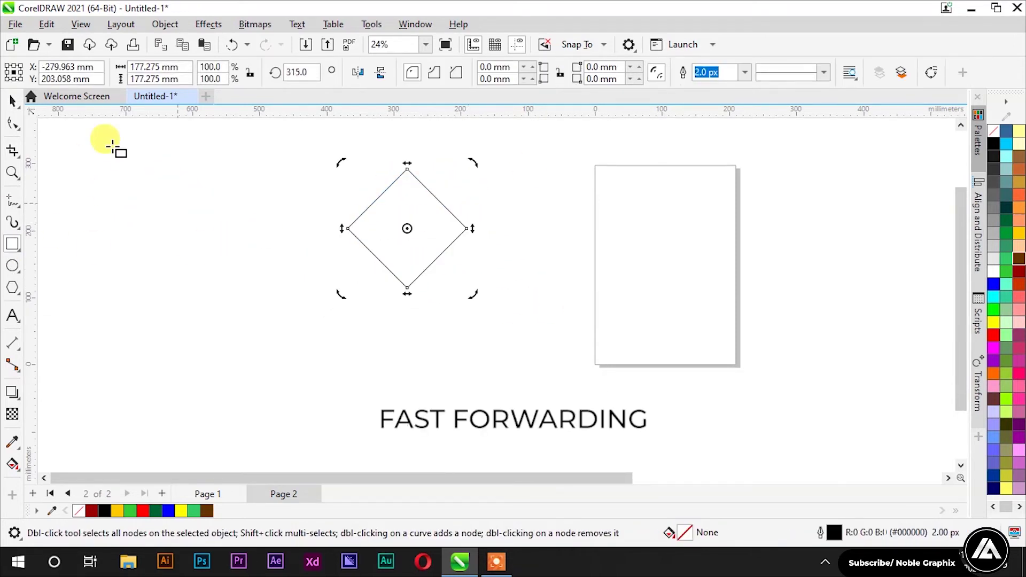
pyautogui.hotkey('ctrl', 'q')
pyautogui.press('F10')
pyautogui.doubleClick(473, 228)
pyautogui.press('Delete')
pyautogui.moveTo(417, 212); pyautogui.dragTo(429, 241)
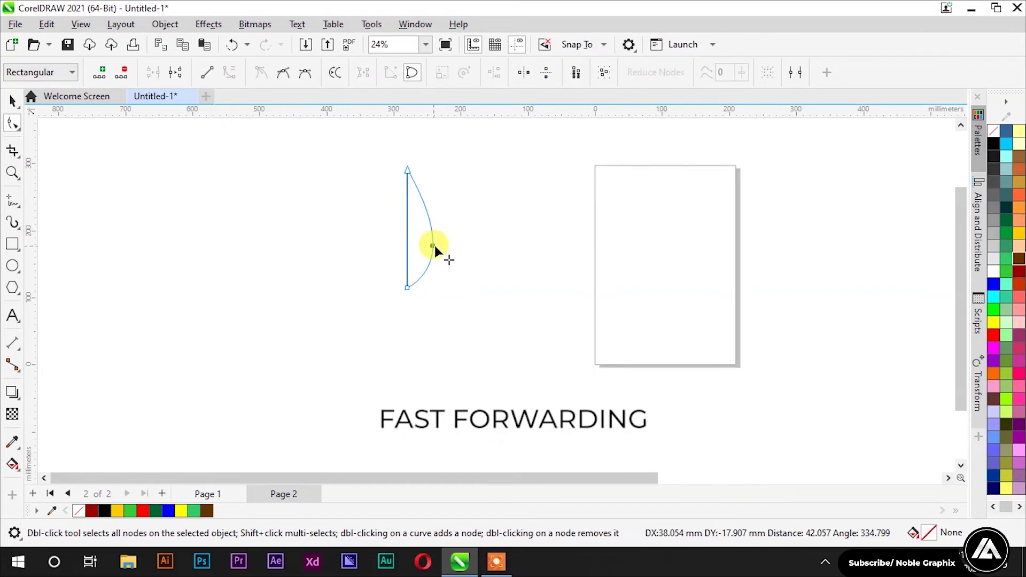
# Mirror a copy of the arc into a leaf, fill it pink and remove its outline.
pyautogui.press('space')
pyautogui.click(440, 229)
pyautogui.hotkey('ctrl', 'd')
pyautogui.keyDown('shift'); pyautogui.click(407, 229); pyautogui.keyUp('shift')
pyautogui.scroll(-1, 408, 228)
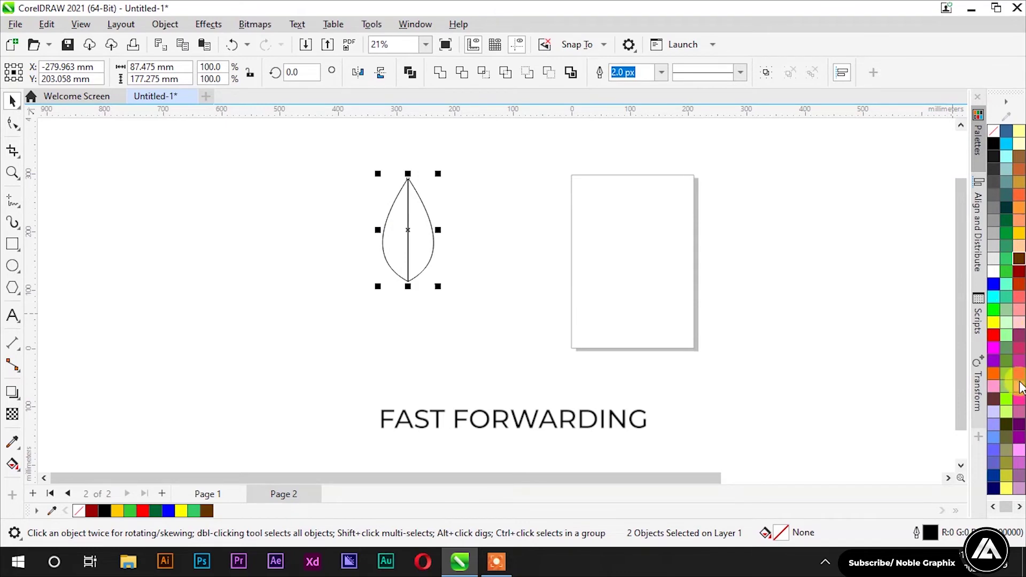
pyautogui.click(994, 347)
pyautogui.rightClick(993, 131)
pyautogui.click(469, 176)
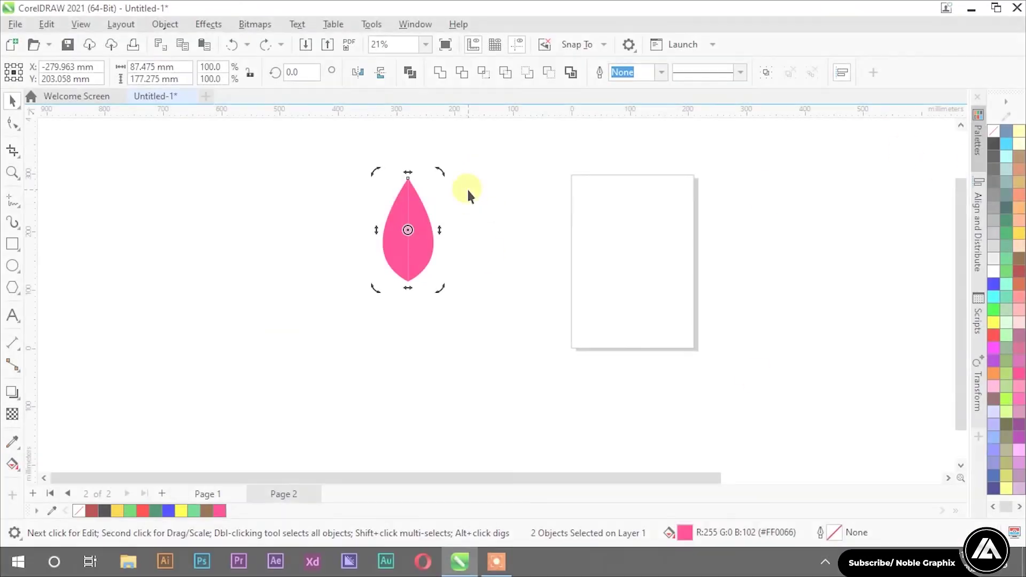
# Place a mirrored copy of the pink leaf below and select both leaves.
pyautogui.moveTo(449, 182); pyautogui.dragTo(352, 280)
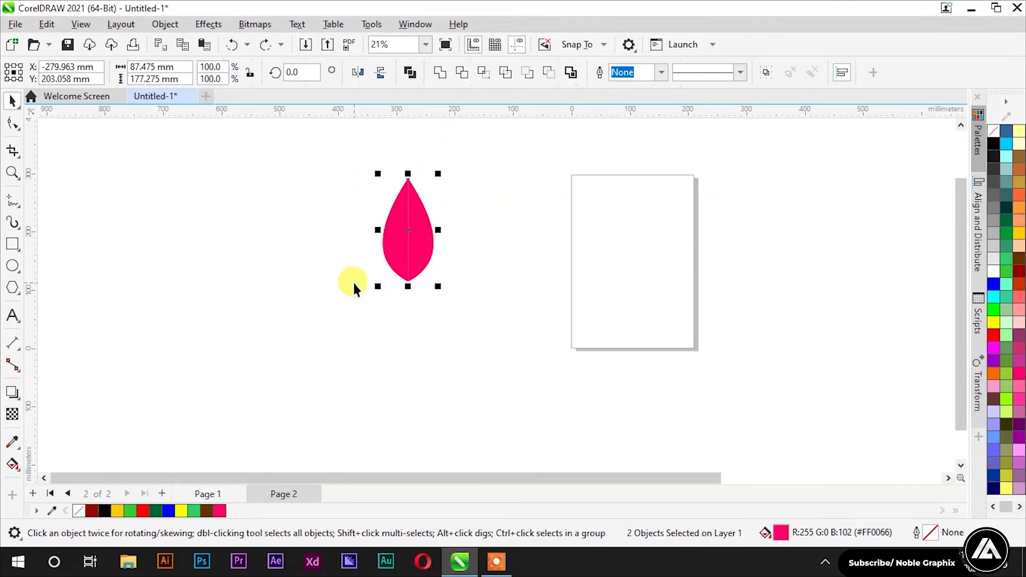
pyautogui.moveTo(460, 166); pyautogui.dragTo(364, 274)
pyautogui.moveTo(407, 174); pyautogui.dragTo(416, 311)
pyautogui.moveTo(467, 156); pyautogui.dragTo(350, 348)
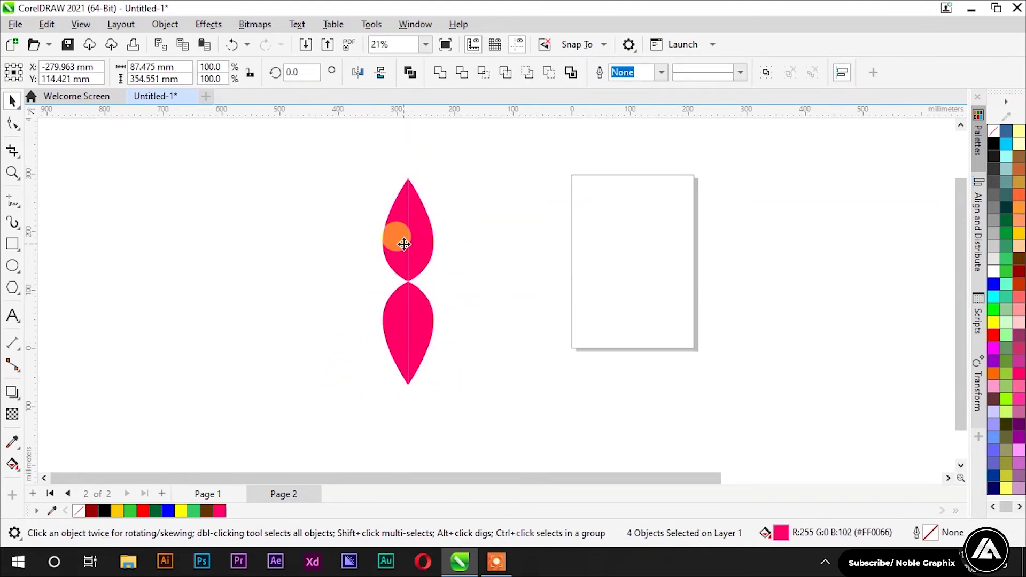
# Rotate a copy of the leaf pair 45° and repeat it to complete the eight-petal star.
pyautogui.click(404, 245)
pyautogui.moveTo(439, 174)
pyautogui.mouseDown()
pyautogui.moveTo(473, 216)
pyautogui.moveTo(478, 239)
pyautogui.mouseUp()
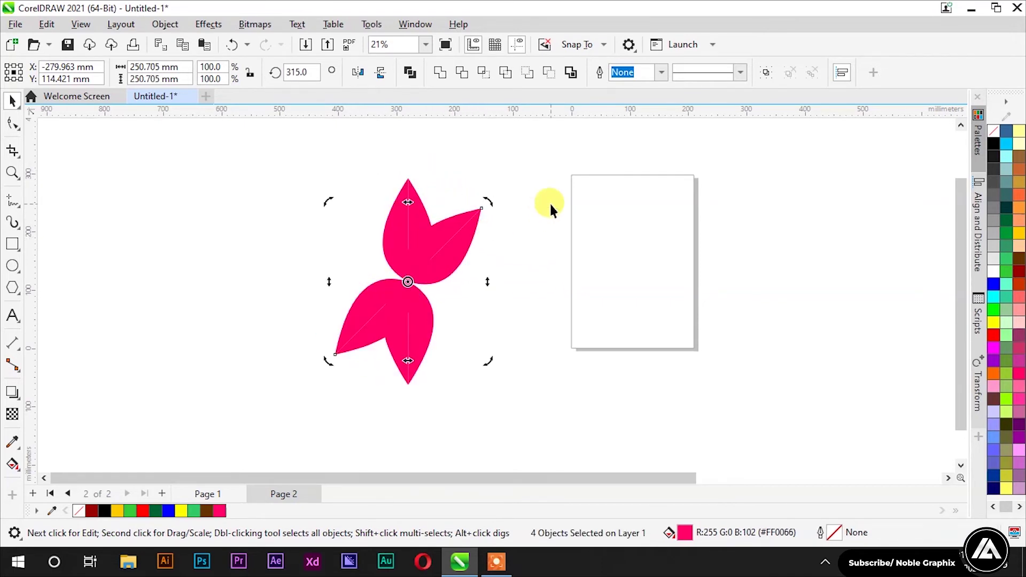
pyautogui.hotkey('ctrl', 'r')
pyautogui.hotkey('ctrl', 'r')
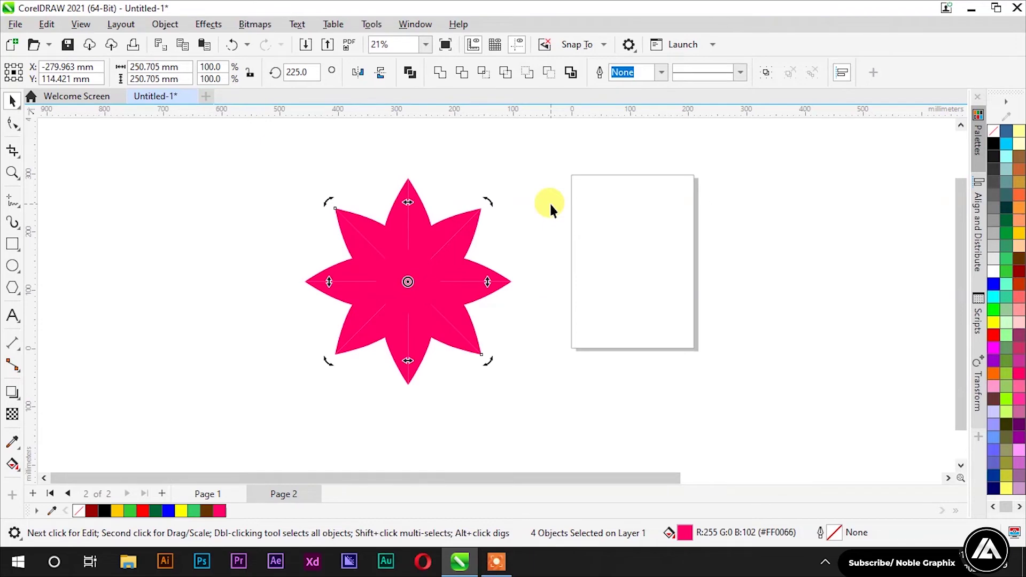
pyautogui.click(550, 202)
pyautogui.moveTo(531, 160); pyautogui.dragTo(266, 389)
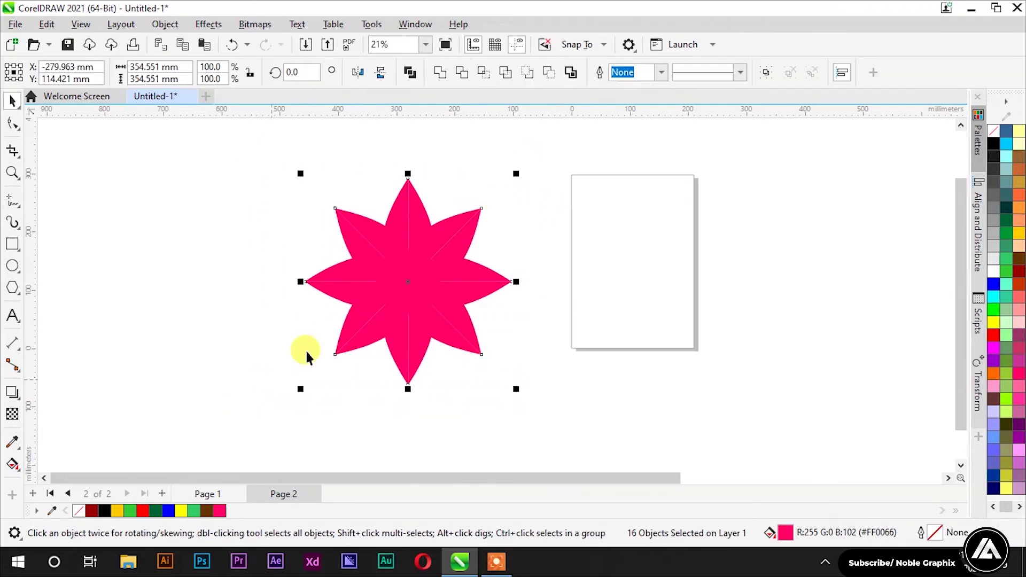
pyautogui.scroll(-2, 478, 216)
pyautogui.scroll(3, 463, 185)
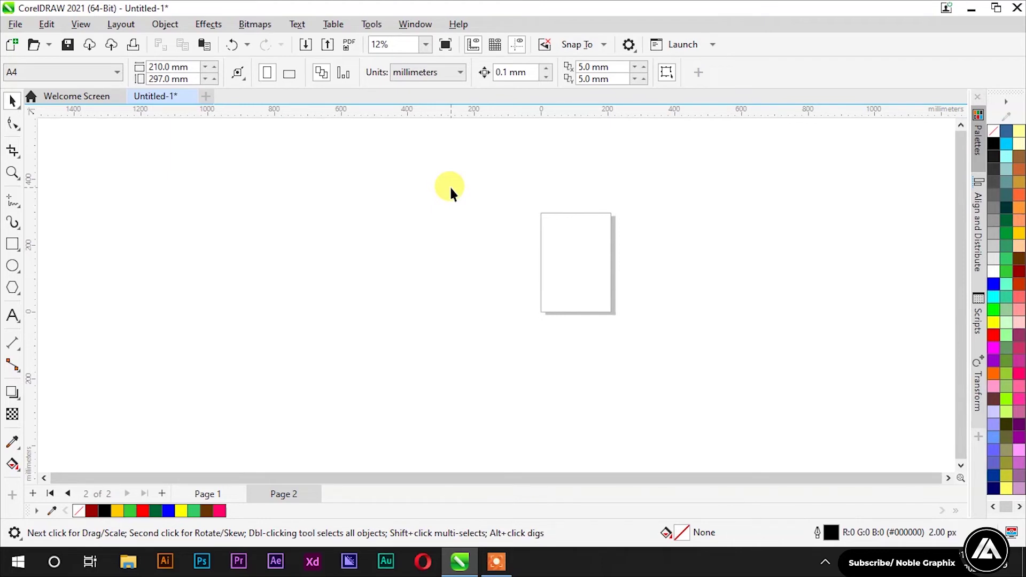
pyautogui.click(416, 24)
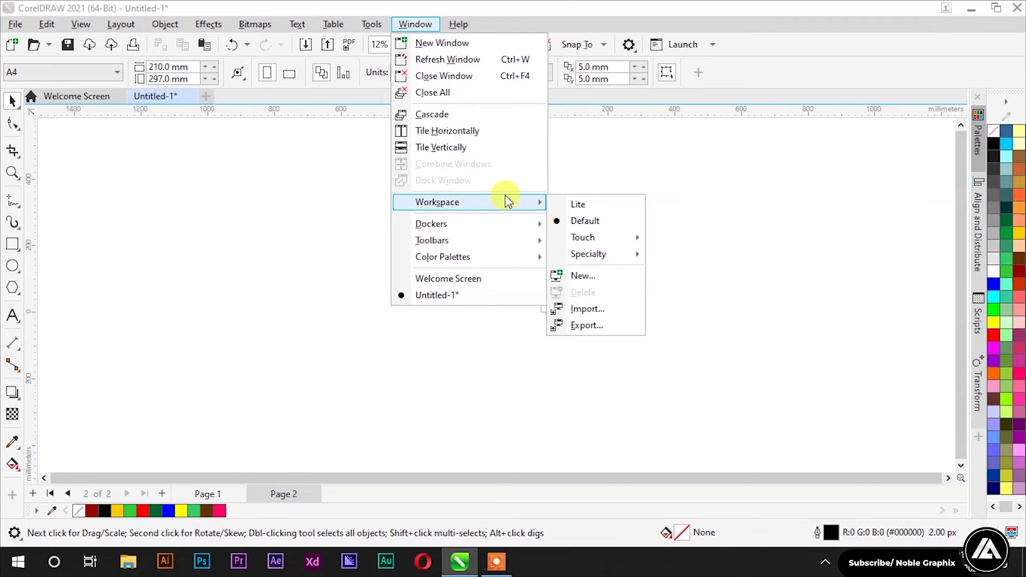
# Show the Objects docker and draw a wide rectangle across the page edge.
pyautogui.moveTo(431, 223)
pyautogui.click(586, 45)
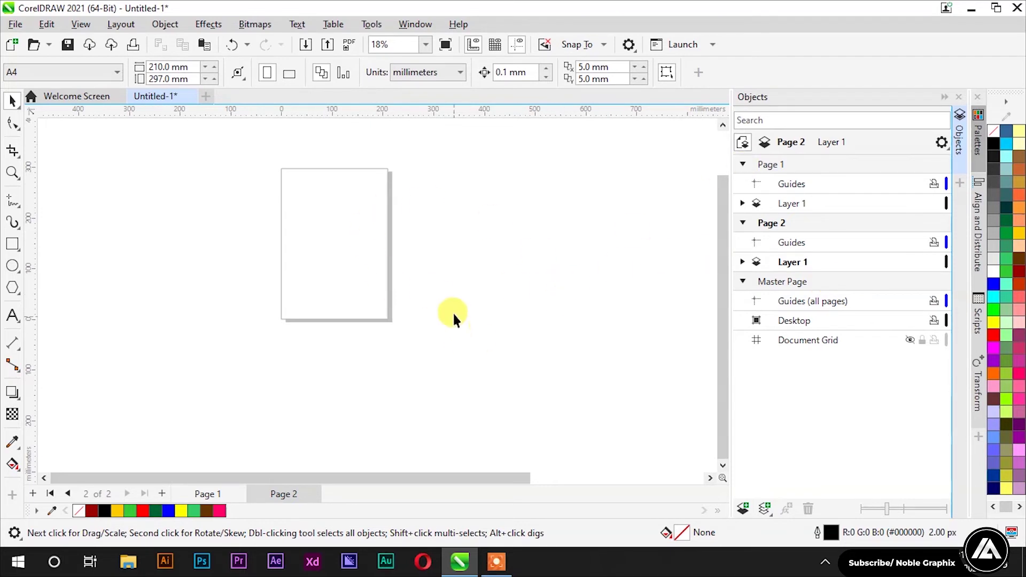
pyautogui.click(13, 243)
pyautogui.moveTo(311, 215)
pyautogui.mouseDown()
pyautogui.moveTo(471, 262)
pyautogui.moveTo(476, 252)
pyautogui.mouseUp()
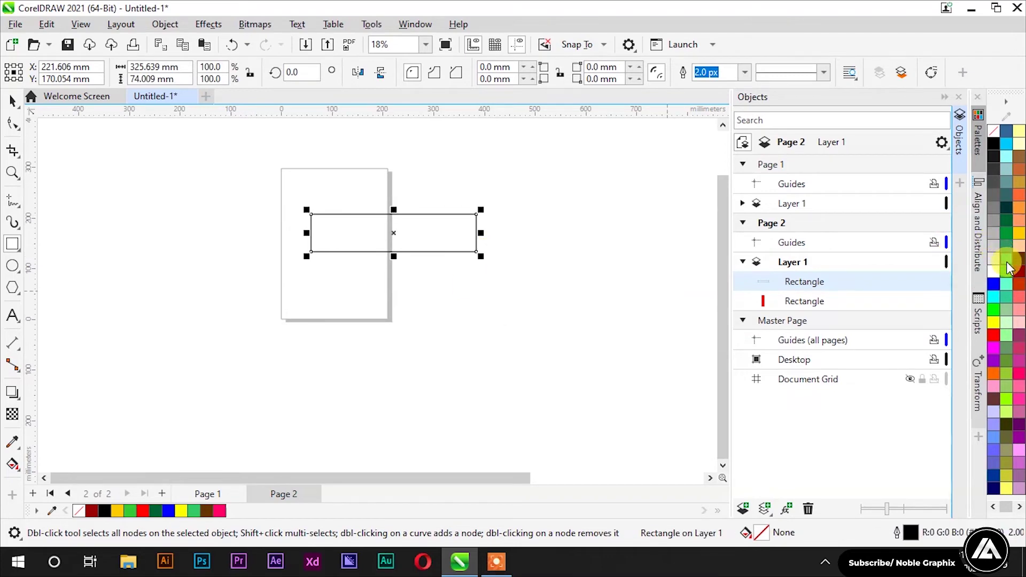
# Fill the wide rectangle bright green and remove its outline.
pyautogui.moveTo(1004, 258); pyautogui.dragTo(443, 236)
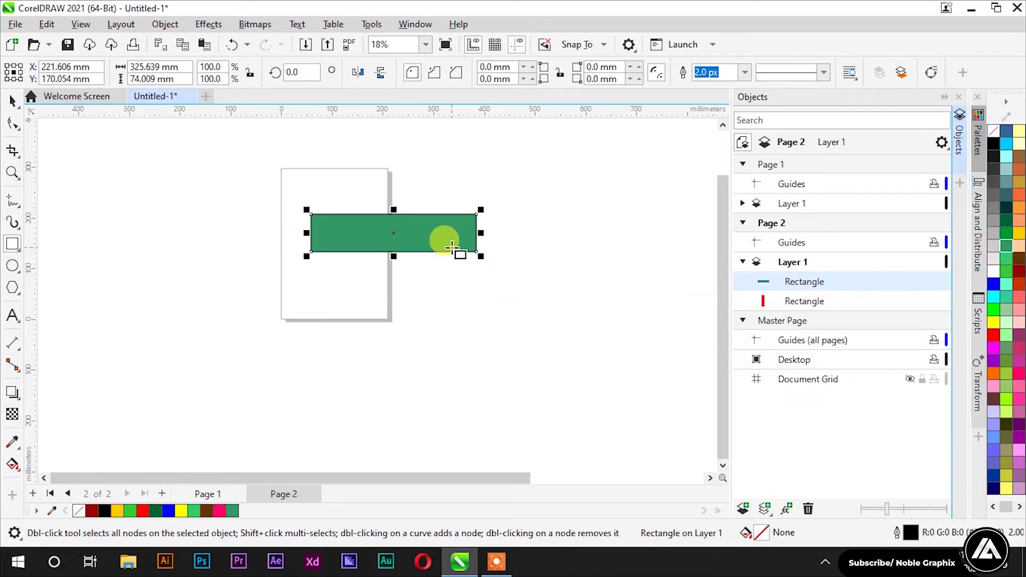
pyautogui.click(1006, 207)
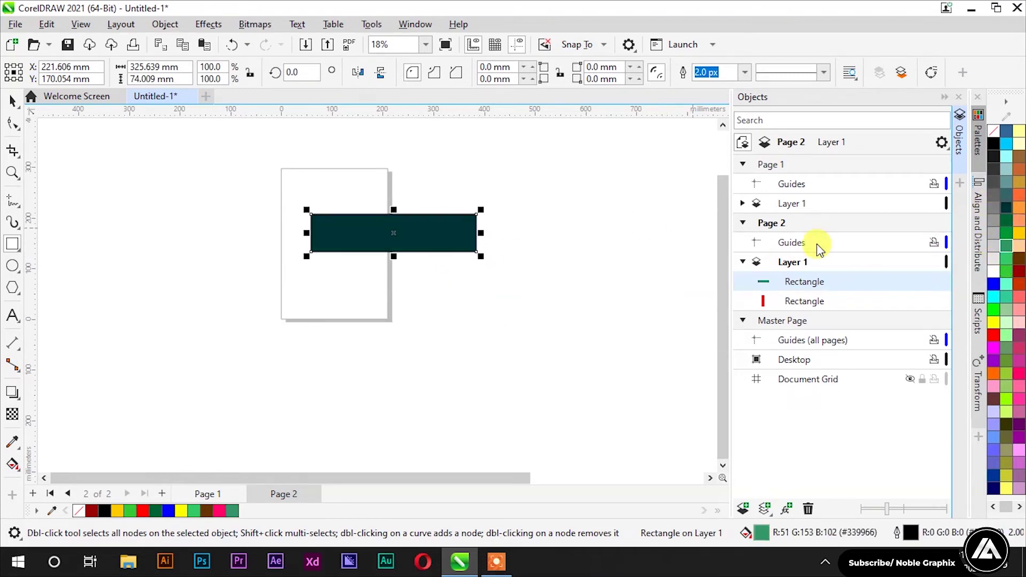
pyautogui.click(1007, 271)
pyautogui.press('space')
pyautogui.click(360, 237)
pyautogui.rightClick(993, 131)
# Draw a red-filled circle near the page's lower left and nudge it right.
pyautogui.click(12, 266)
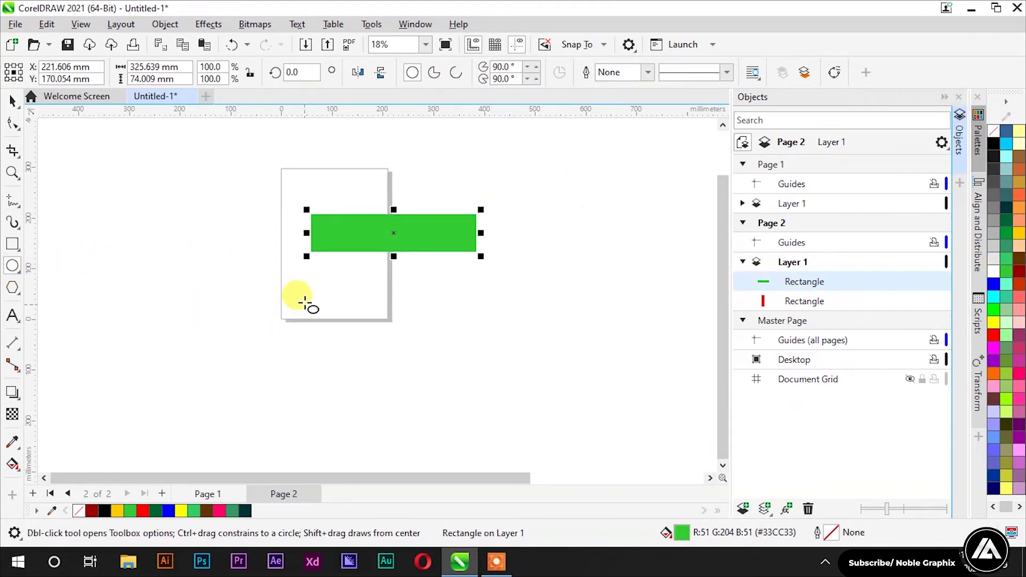
pyautogui.moveTo(283, 263); pyautogui.dragTo(328, 307)
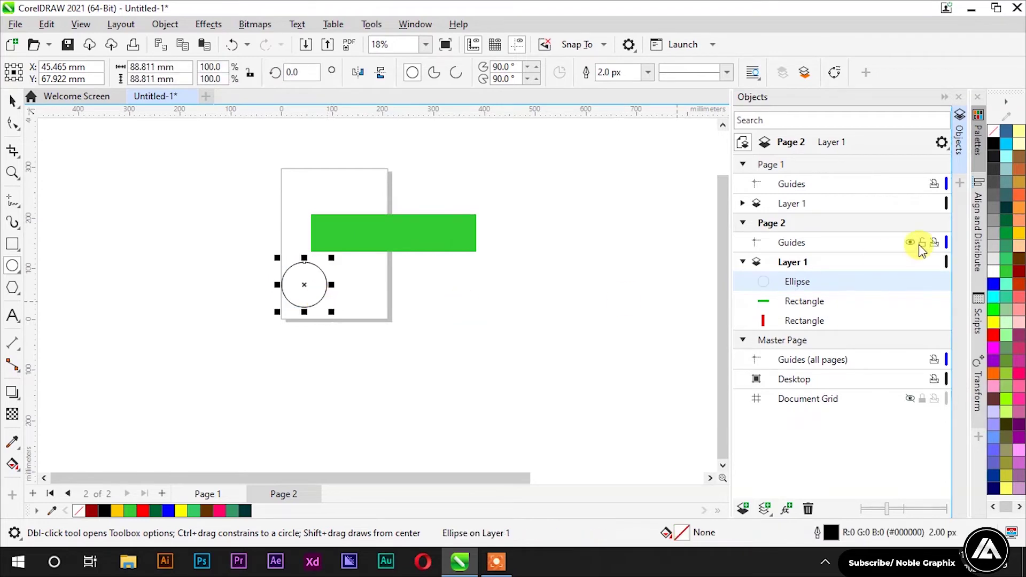
pyautogui.click(993, 334)
pyautogui.press('space')
pyautogui.moveTo(316, 301); pyautogui.dragTo(321, 294)
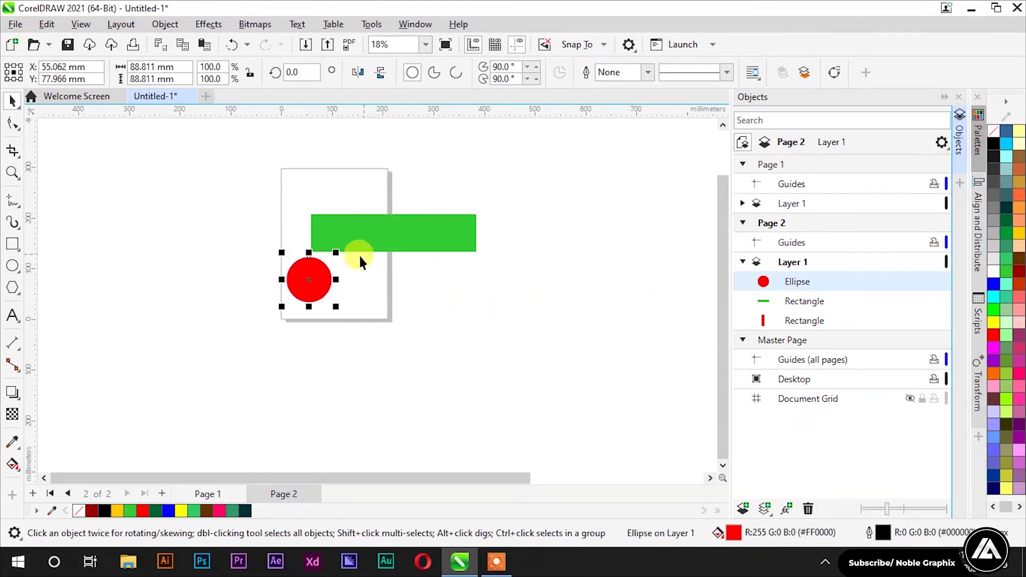
pyautogui.click(360, 288)
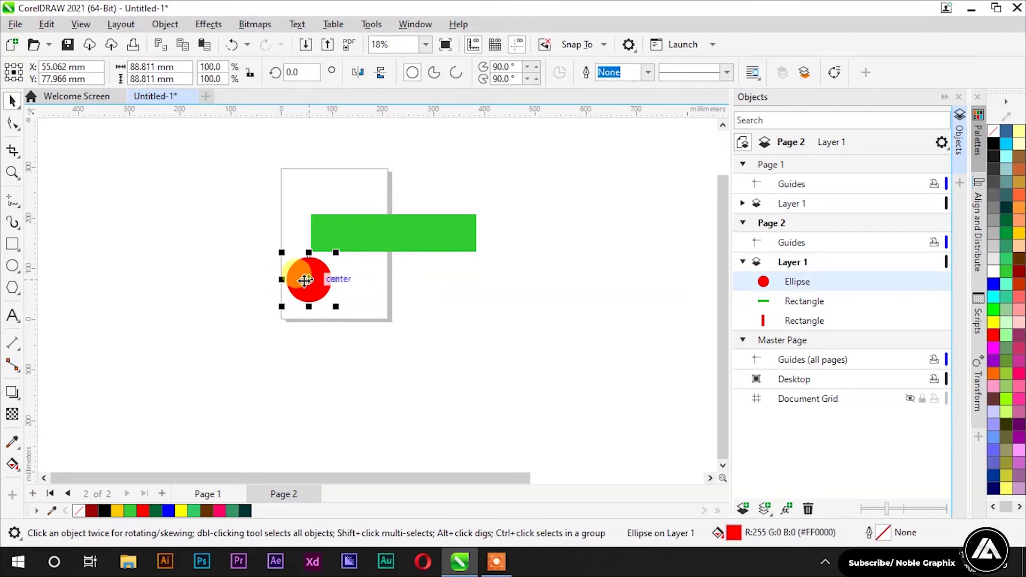
pyautogui.moveTo(312, 295); pyautogui.dragTo(324, 295)
# Draw a square beside the red circle and fill it orange.
pyautogui.click(13, 244)
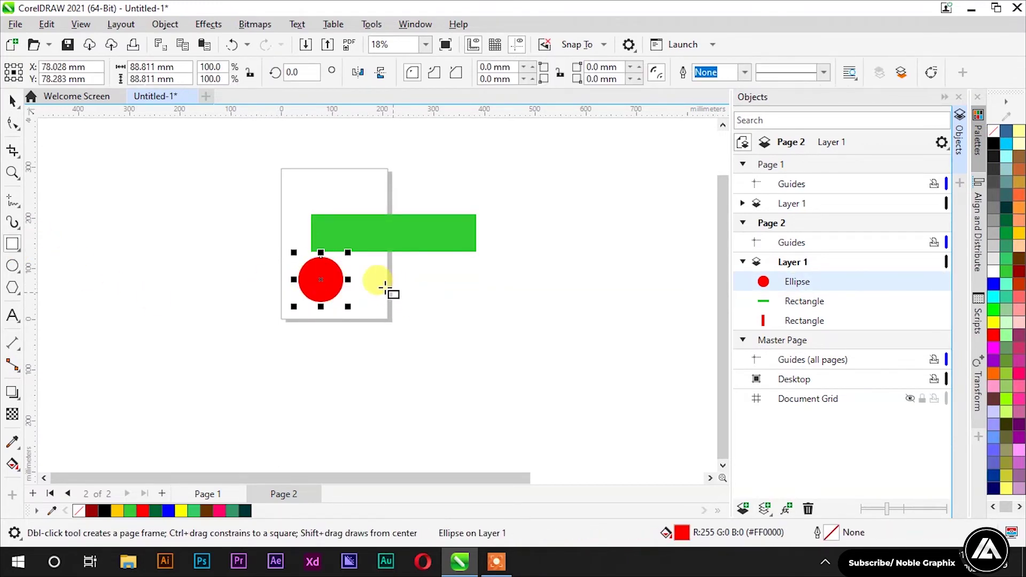
pyautogui.moveTo(402, 285); pyautogui.dragTo(430, 312)
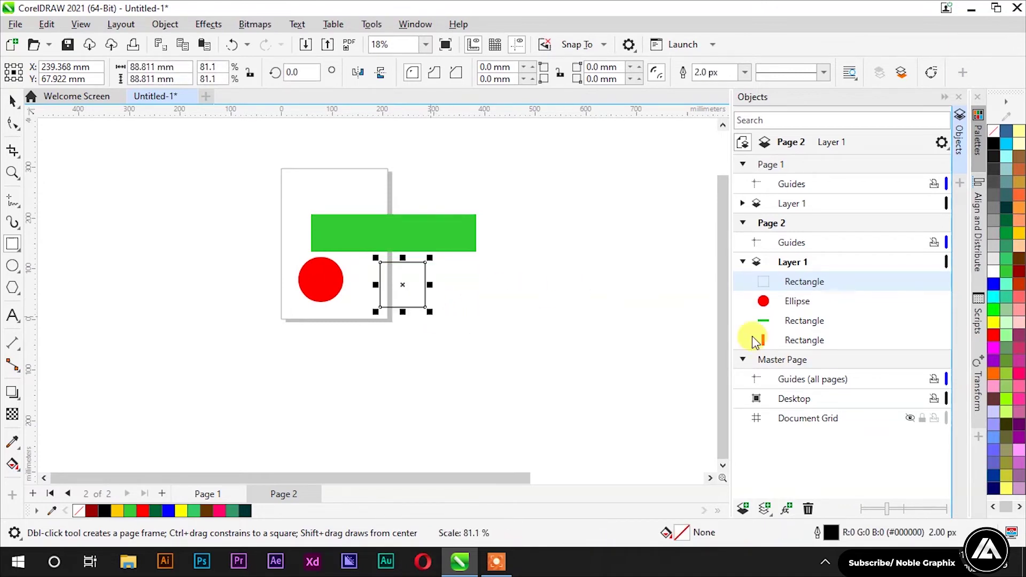
pyautogui.click(994, 373)
pyautogui.press('space')
# Drag the green bar down-left and drag the orange square over the red circle.
pyautogui.click(447, 291)
pyautogui.scroll(1, 410, 270)
pyautogui.moveTo(364, 217); pyautogui.dragTo(347, 257)
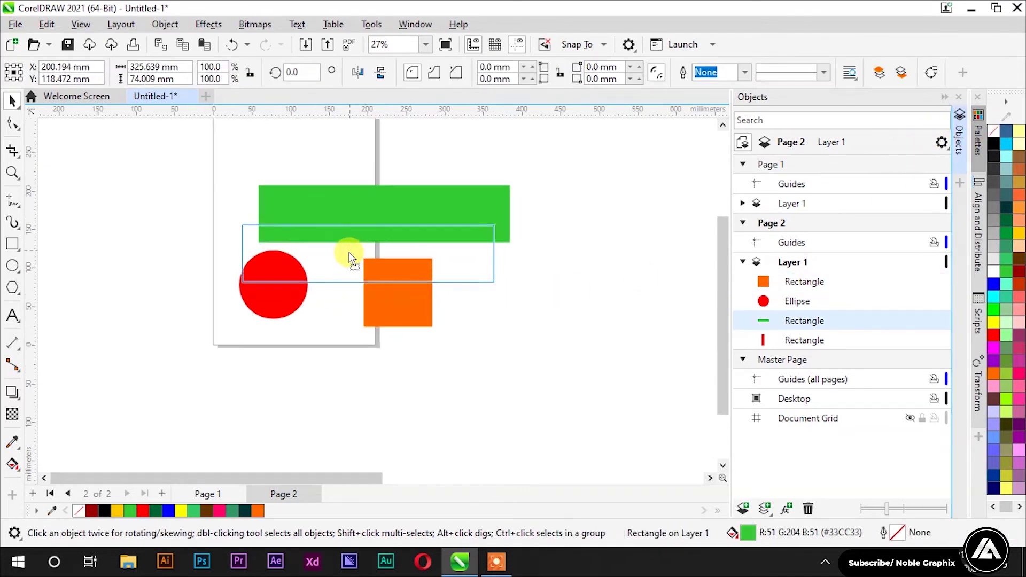
pyautogui.moveTo(395, 318); pyautogui.dragTo(320, 310)
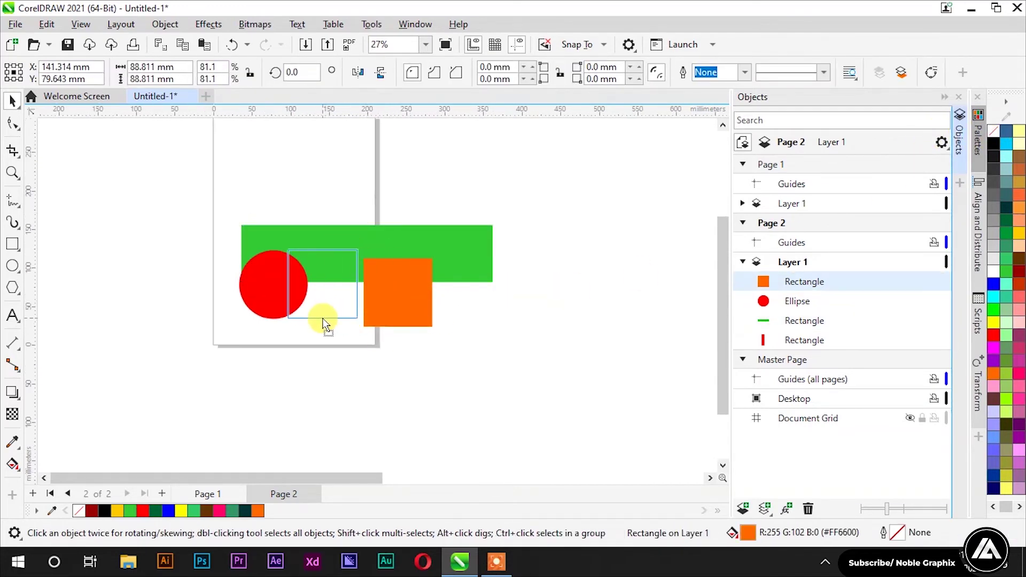
pyautogui.click(375, 193)
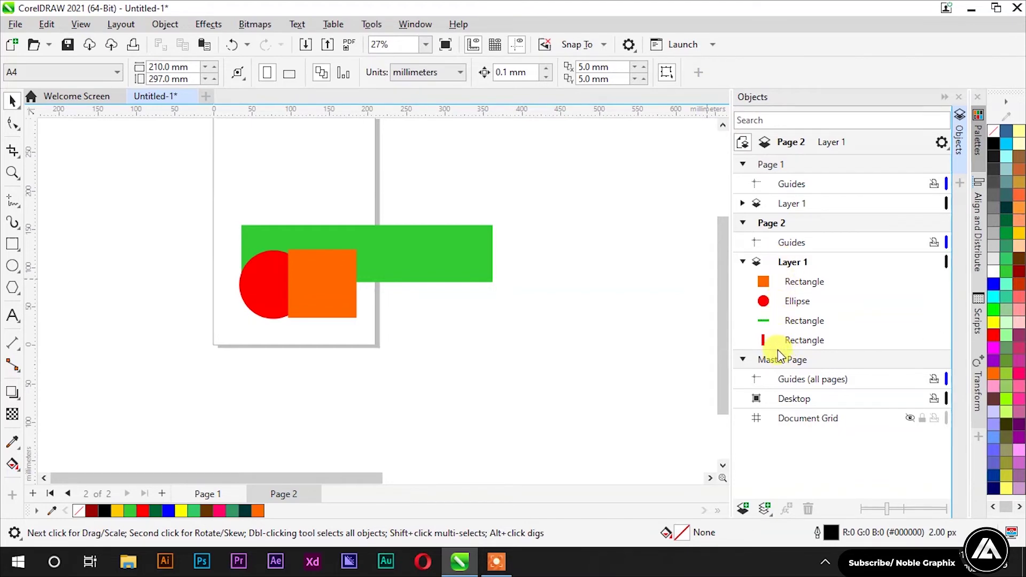
pyautogui.moveTo(804, 321)
pyautogui.click(805, 342)
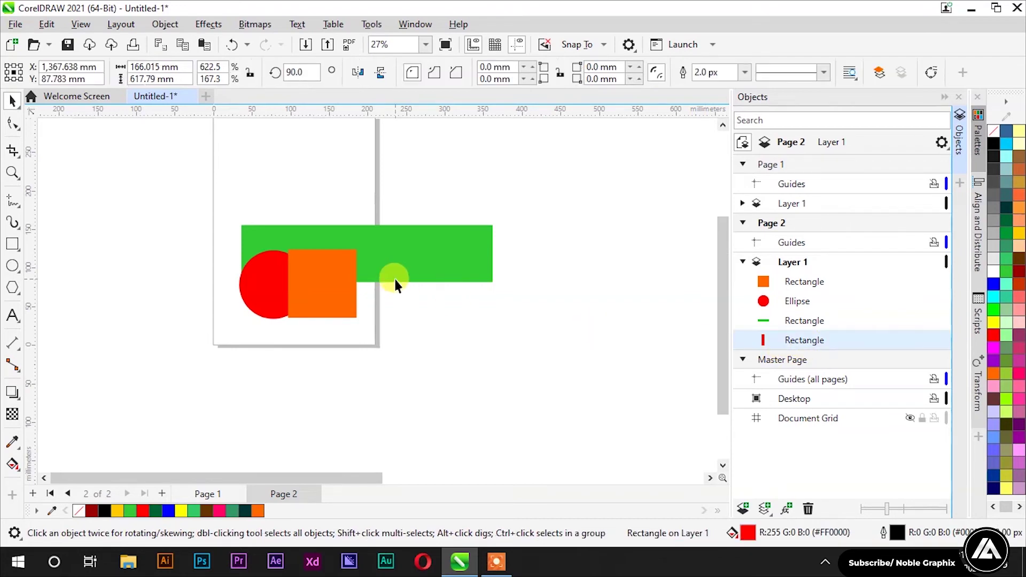
# Delete the separate red rectangle.
pyautogui.scroll(-2, 385, 273)
pyautogui.scroll(-2, 382, 269)
pyautogui.press('Delete')
pyautogui.scroll(4, 369, 267)
pyautogui.scroll(2, 354, 255)
# Restack the green bar in the Objects docker, then send it to the back with Shift+PgDn.
pyautogui.moveTo(368, 297); pyautogui.dragTo(339, 270)
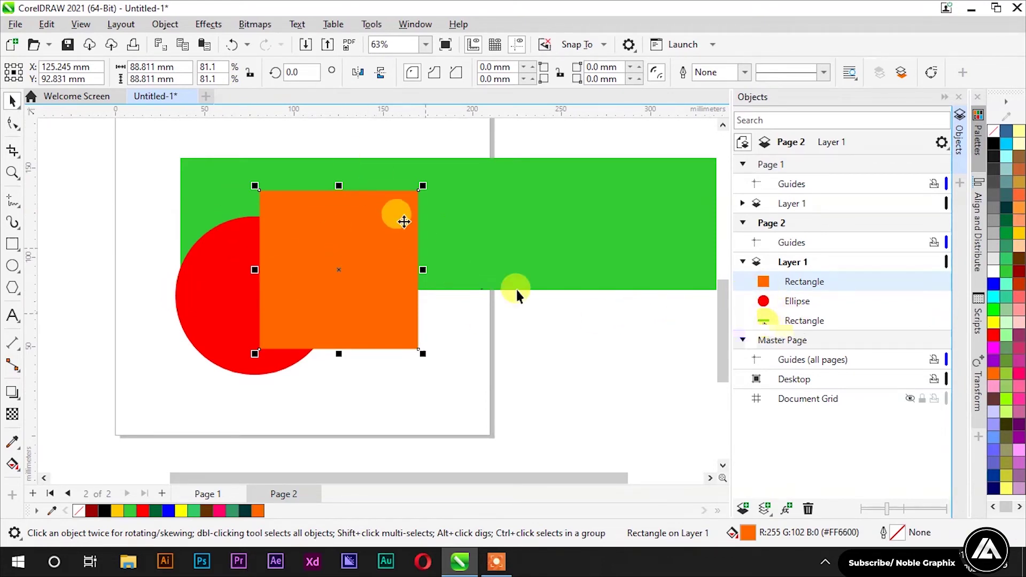
pyautogui.moveTo(764, 303); pyautogui.dragTo(208, 267)
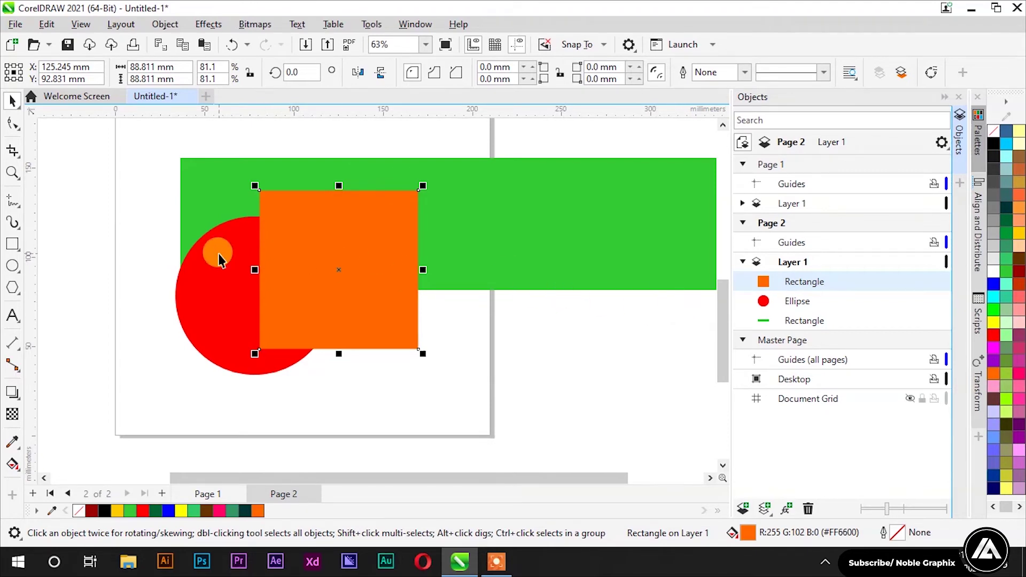
pyautogui.moveTo(804, 321)
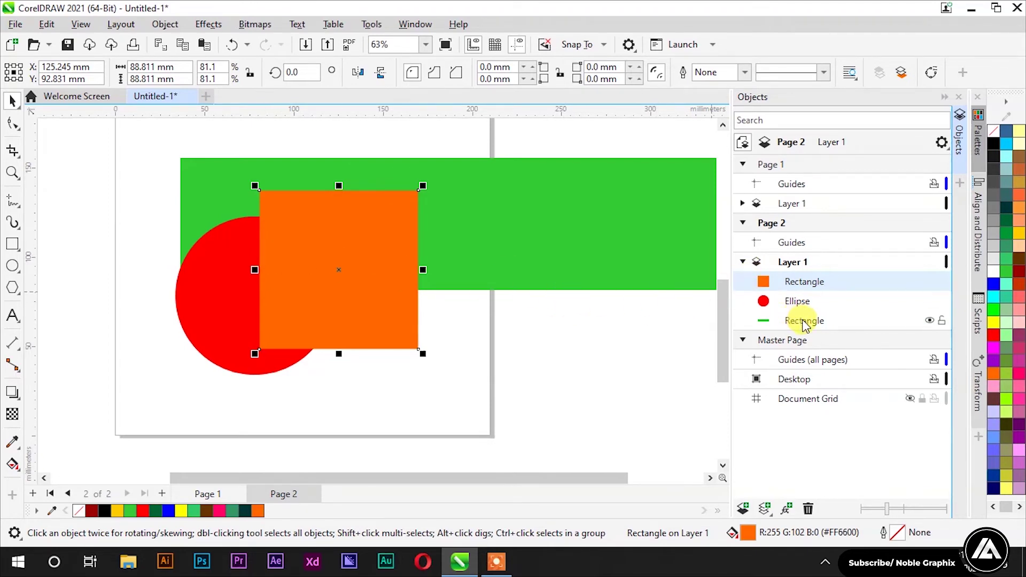
pyautogui.moveTo(805, 323); pyautogui.dragTo(810, 273)
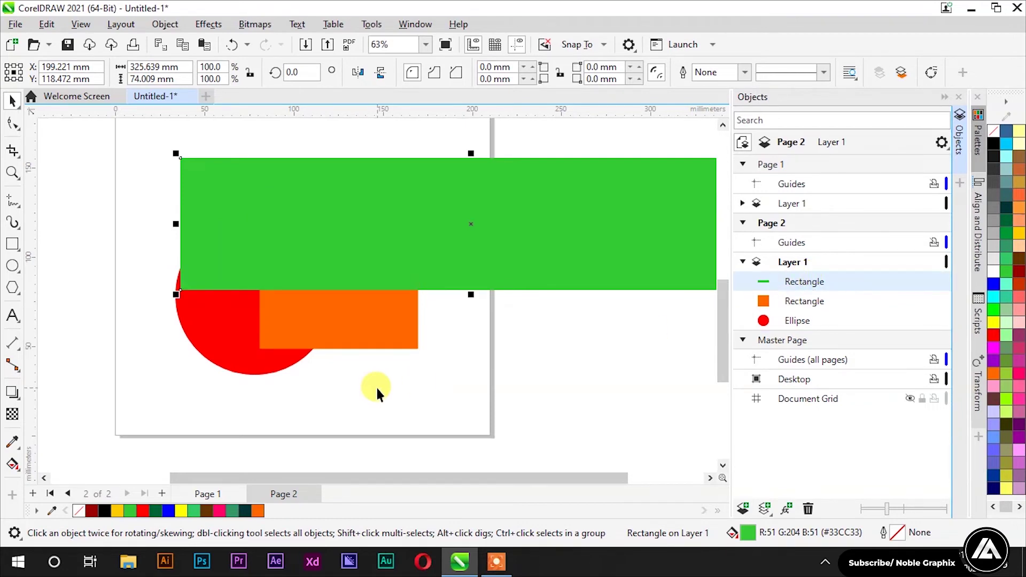
pyautogui.hotkey('shift', 'pagedown')
pyautogui.click(589, 370)
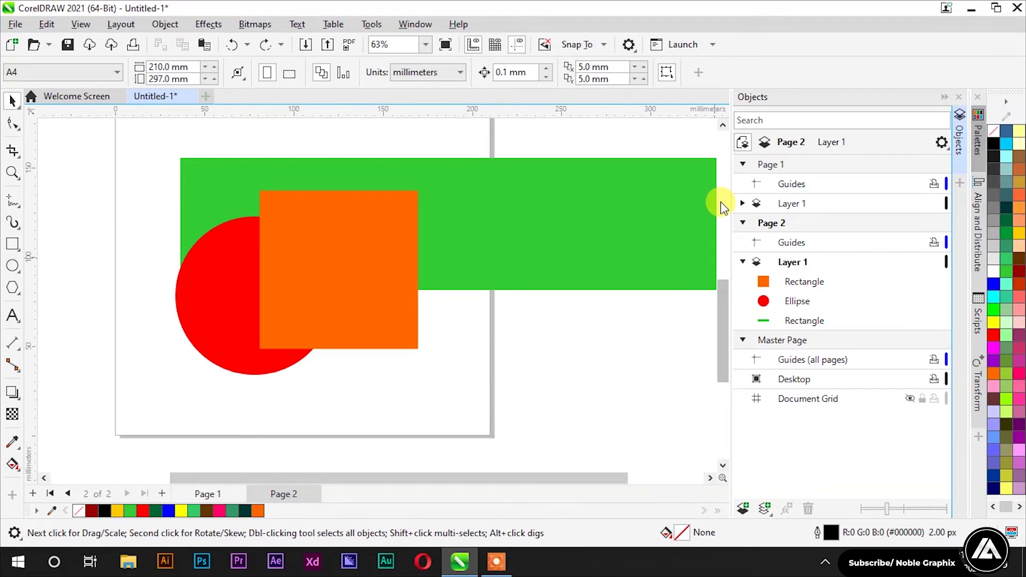
pyautogui.click(561, 208)
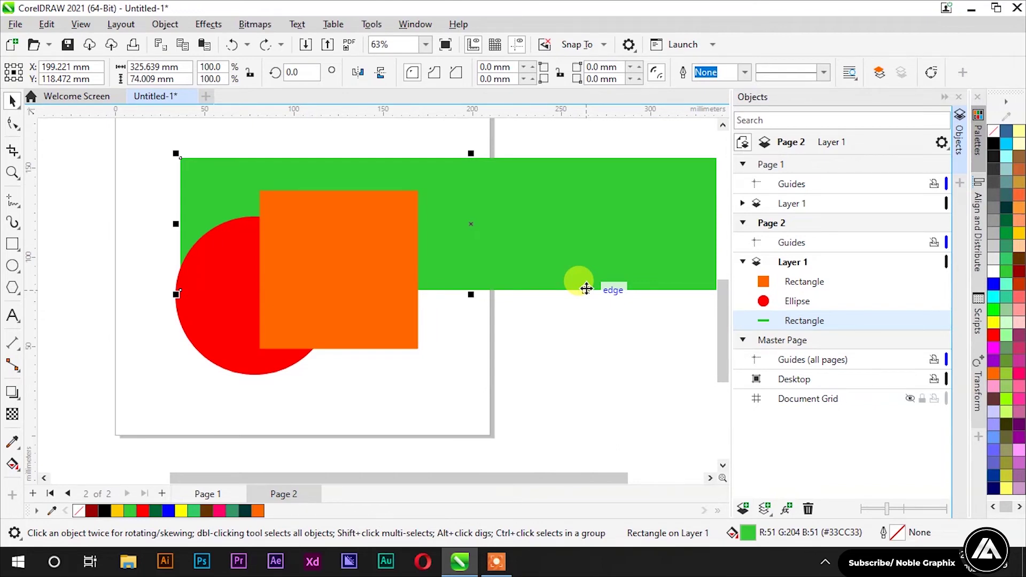
# Bring the green bar to front, send it to back, then move it forward one level.
pyautogui.hotkey('shift', 'pageup')
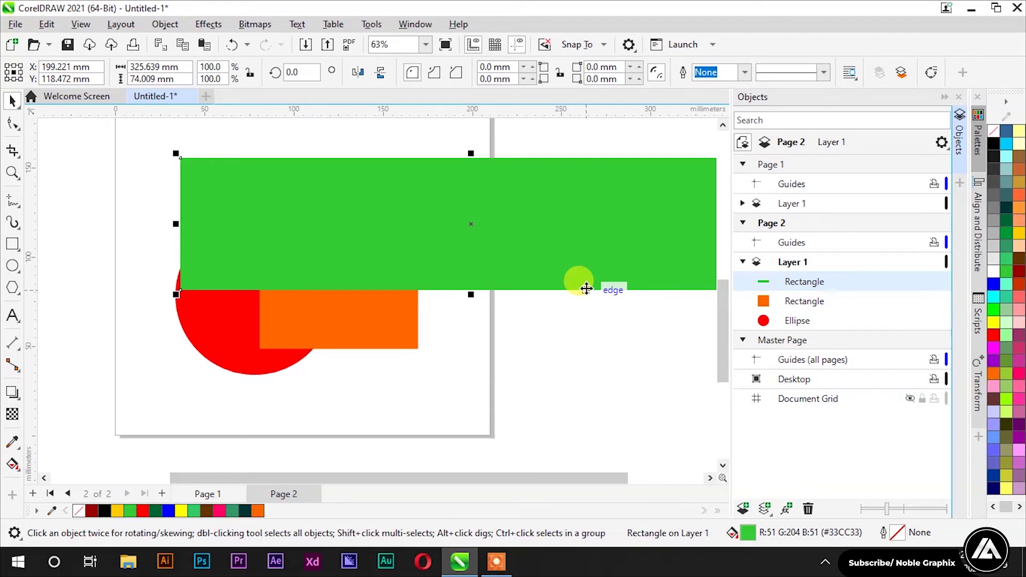
pyautogui.hotkey('shift', 'pagedown')
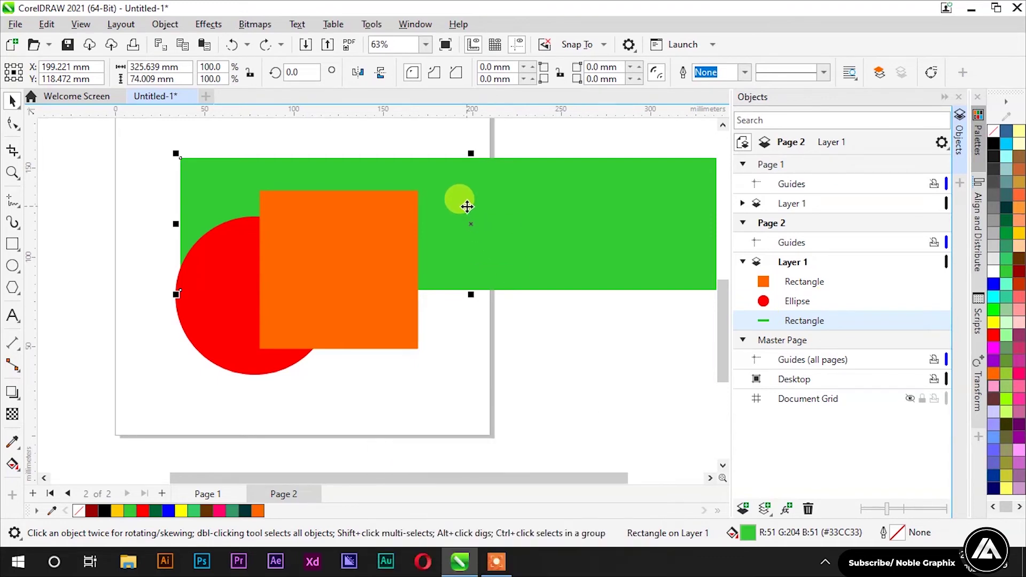
pyautogui.hotkey('ctrl', 'pageup')
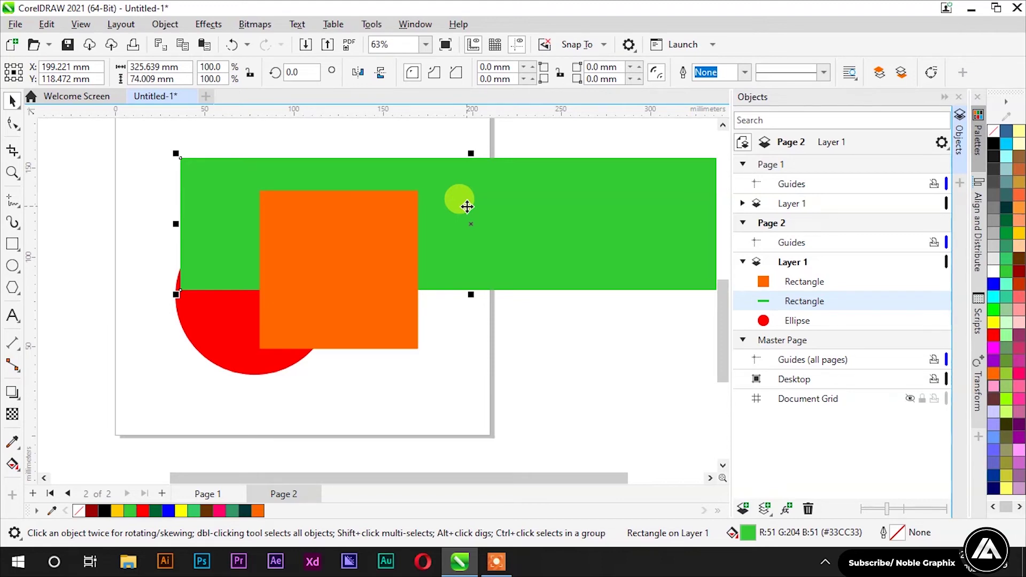
pyautogui.click(366, 208)
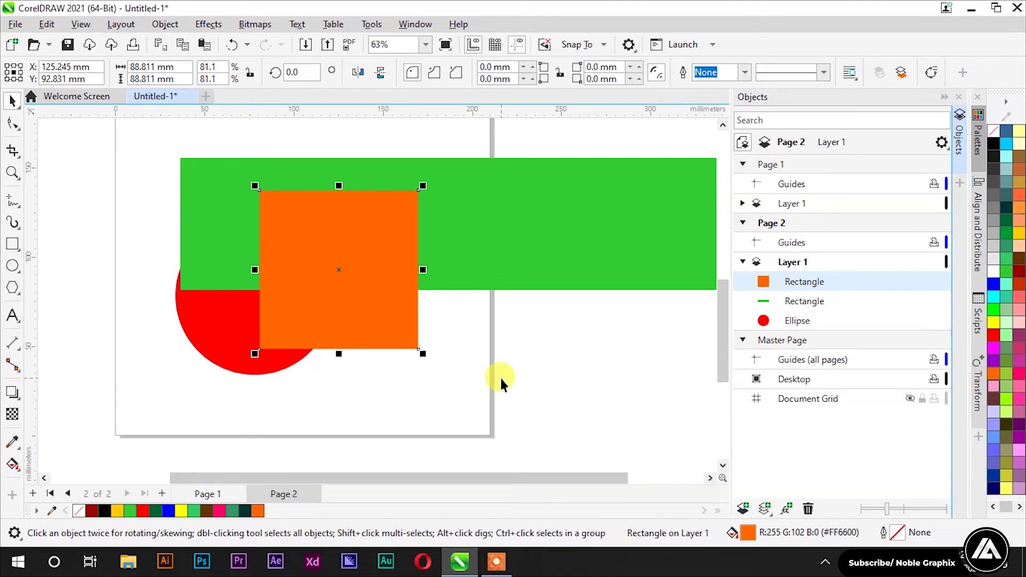
# Restack the shapes: orange square above the red circle, green bar back one, brown circle behind yellow.
pyautogui.hotkey('shift', 'pagedown')
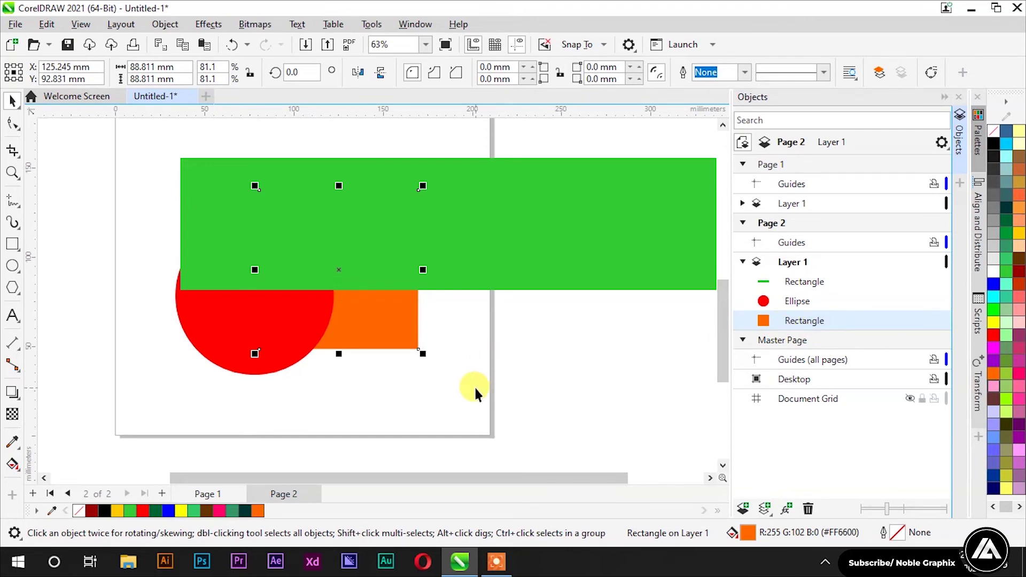
pyautogui.hotkey('ctrl', 'pageup')
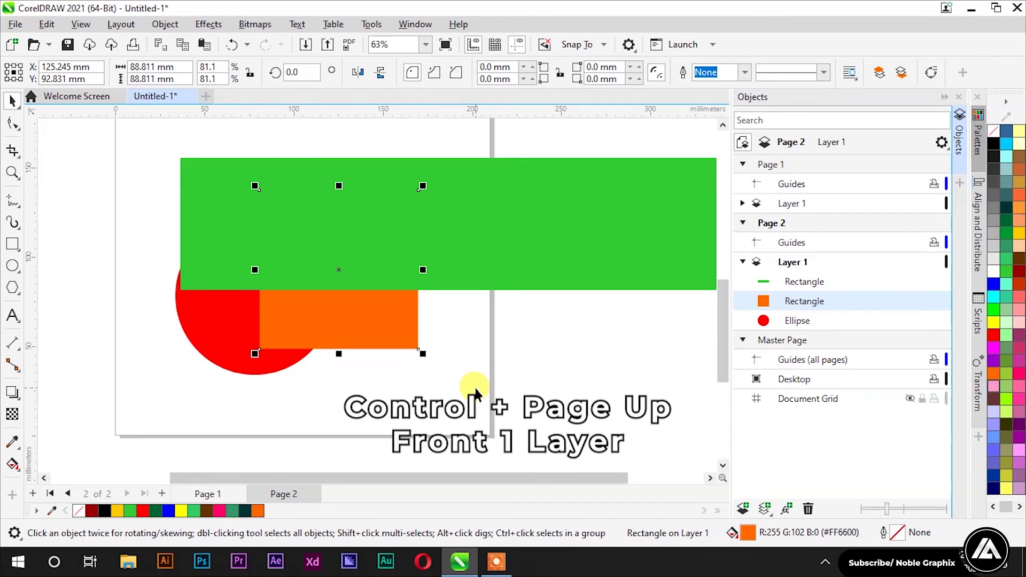
pyautogui.click(555, 259)
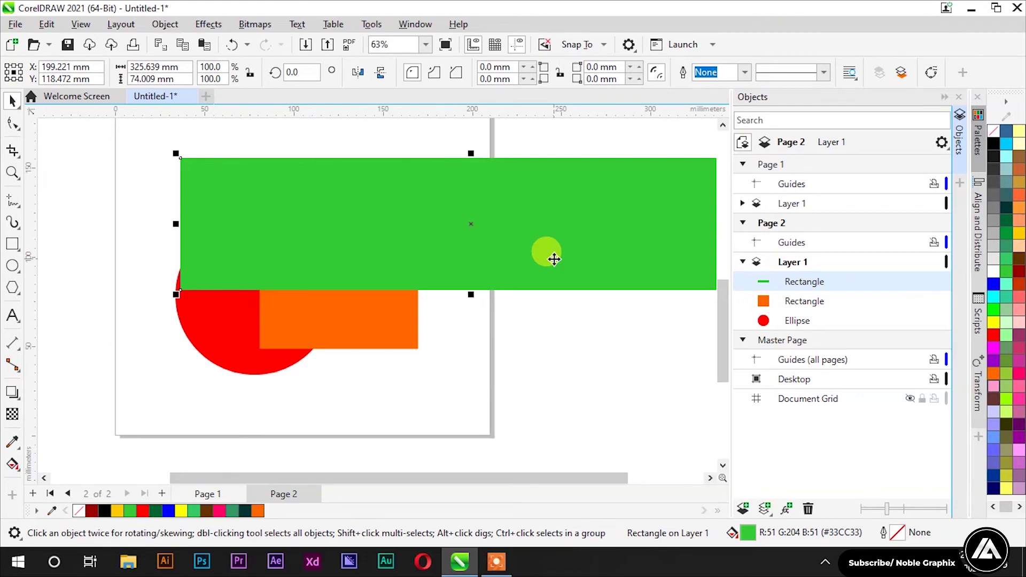
pyautogui.press('ctrl+Next')
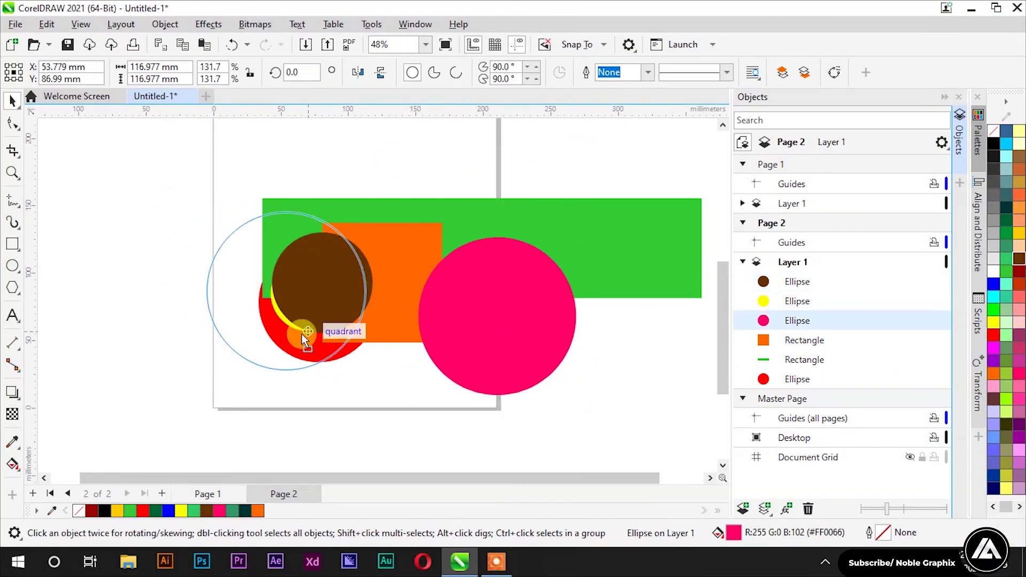
pyautogui.hotkey('ctrl', 'pagedown')
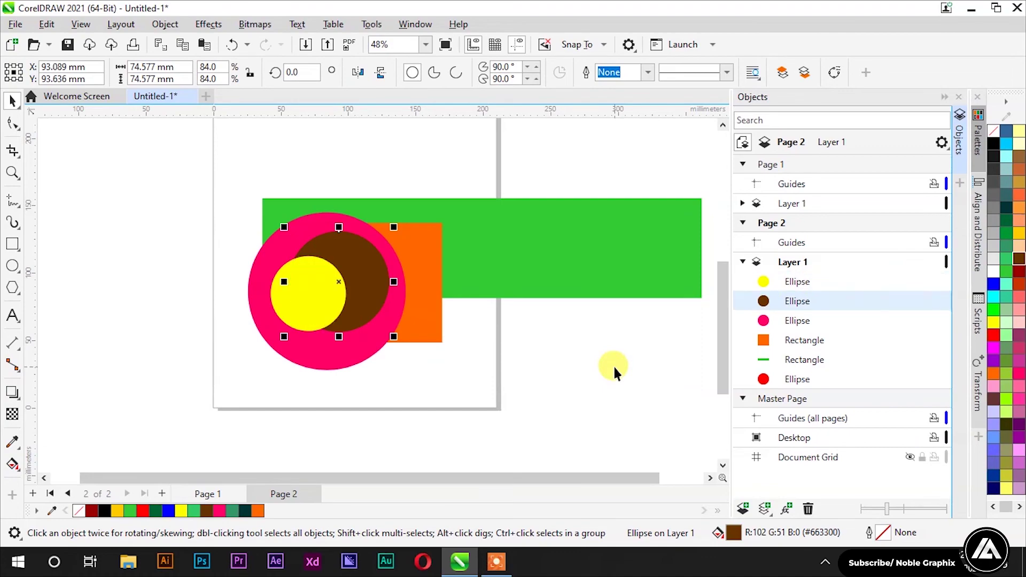
pyautogui.hotkey('ctrl', 'pagedown')
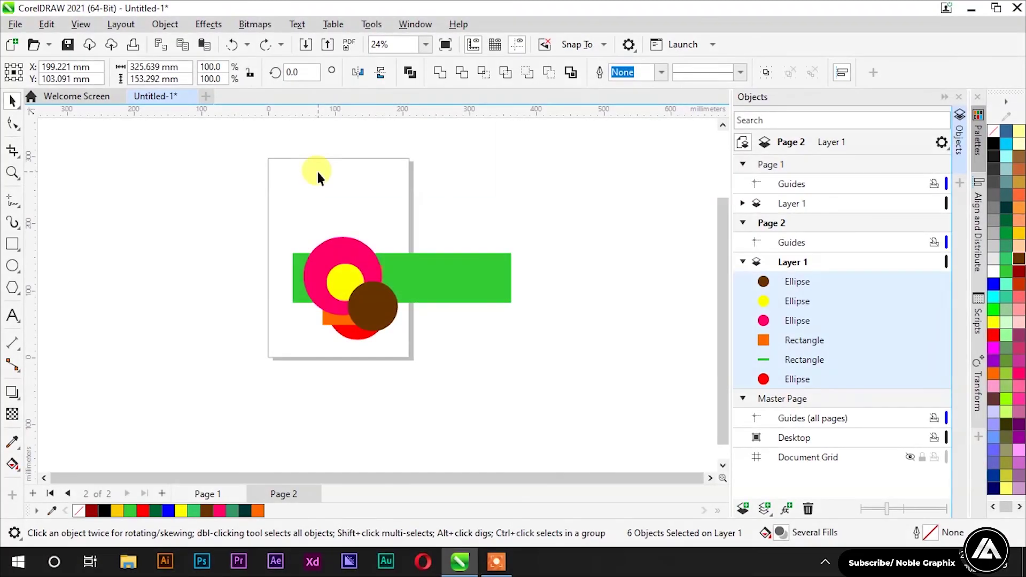
# Scatter the pink, yellow, orange, green, brown and red shapes around the page, then select all six.
pyautogui.click(332, 243)
pyautogui.moveTo(332, 243); pyautogui.dragTo(225, 161)
pyautogui.moveTo(346, 283); pyautogui.dragTo(474, 172)
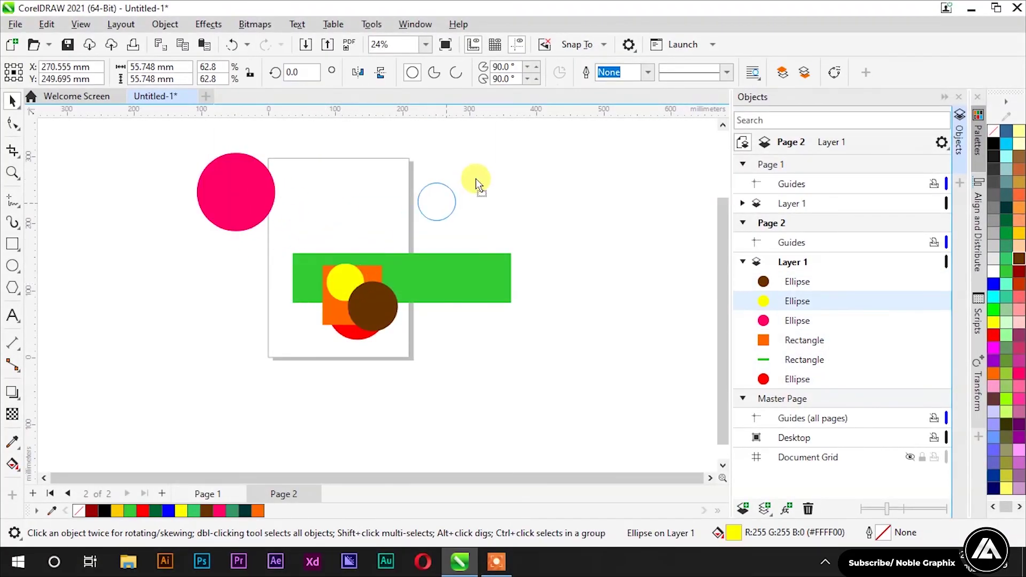
pyautogui.moveTo(353, 284); pyautogui.dragTo(230, 321)
pyautogui.moveTo(339, 279); pyautogui.dragTo(364, 203)
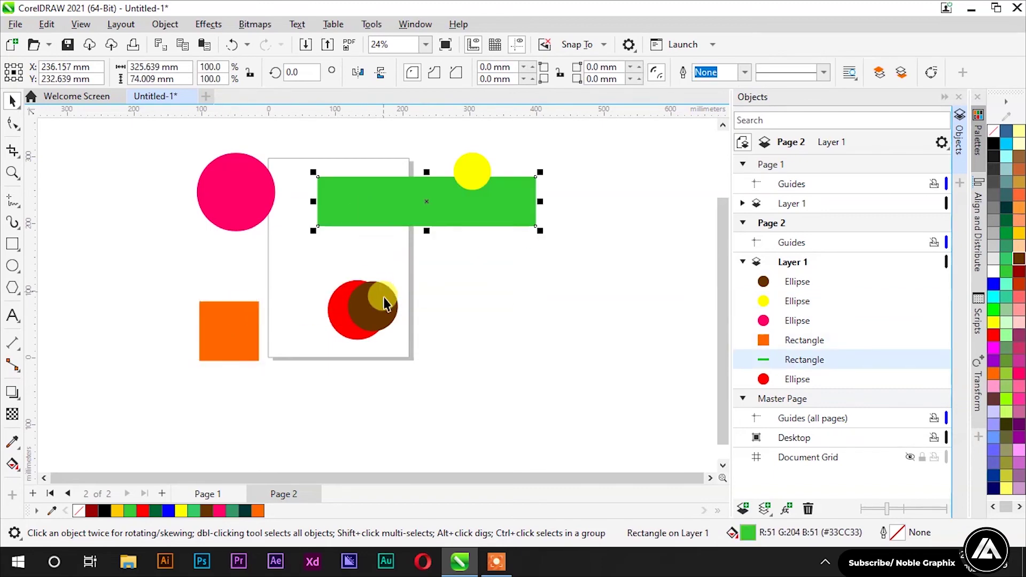
pyautogui.moveTo(386, 301); pyautogui.dragTo(564, 329)
pyautogui.moveTo(377, 318); pyautogui.dragTo(368, 415)
pyautogui.moveTo(420, 202)
pyautogui.mouseDown()
pyautogui.moveTo(417, 271)
pyautogui.moveTo(400, 267)
pyautogui.mouseUp()
pyautogui.click(72, 231)
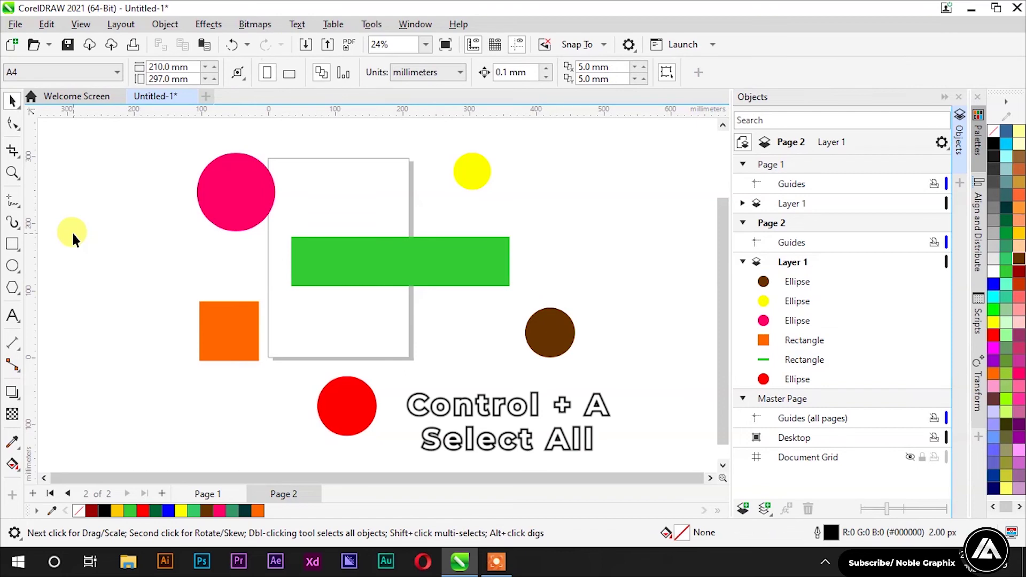
pyautogui.hotkey('ctrl', 'a')
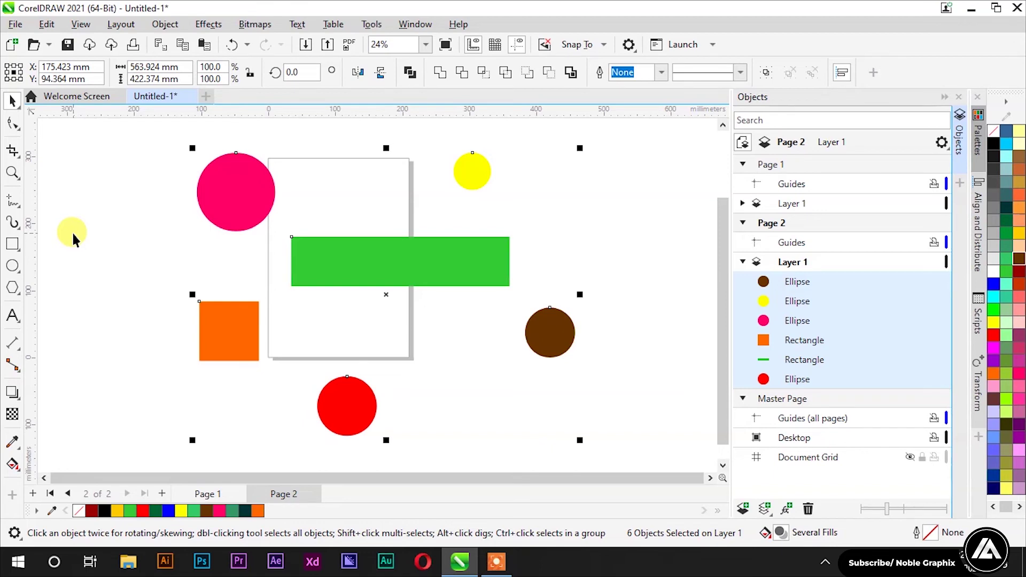
# Show the drawing in Full-screen Preview from the View menu, then exit back to the editor.
pyautogui.click(74, 25)
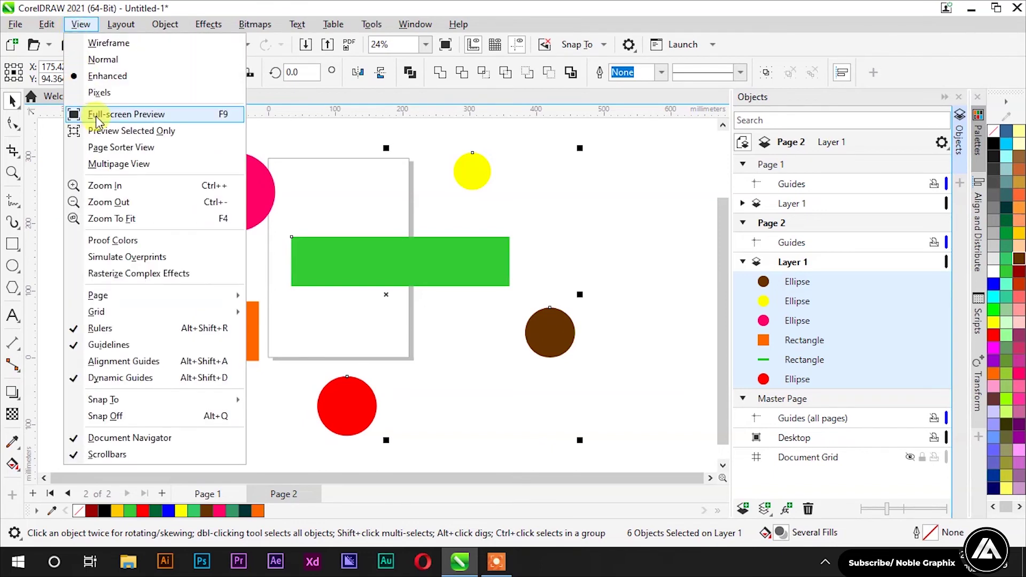
pyautogui.click(169, 119)
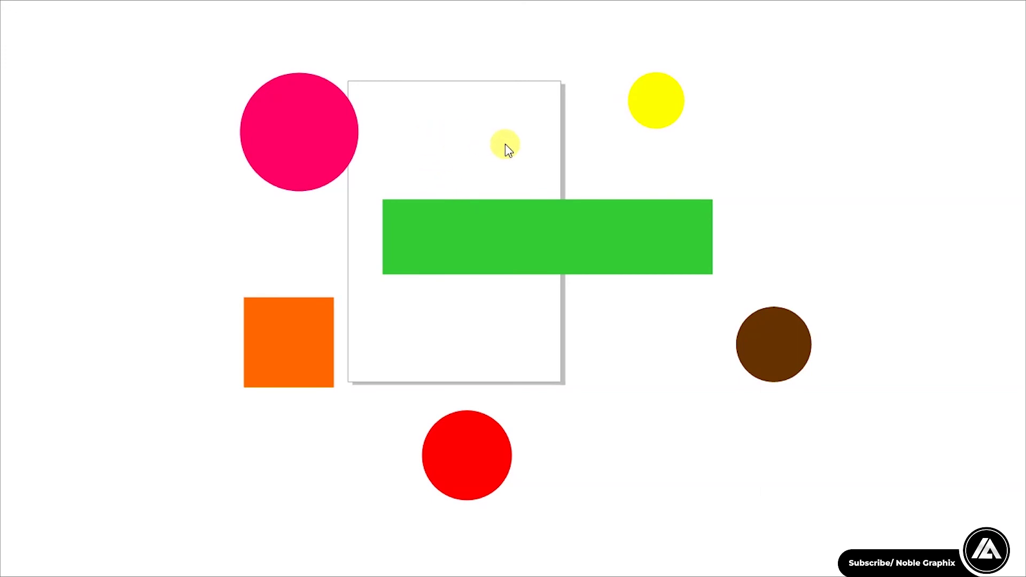
pyautogui.click(450, 146)
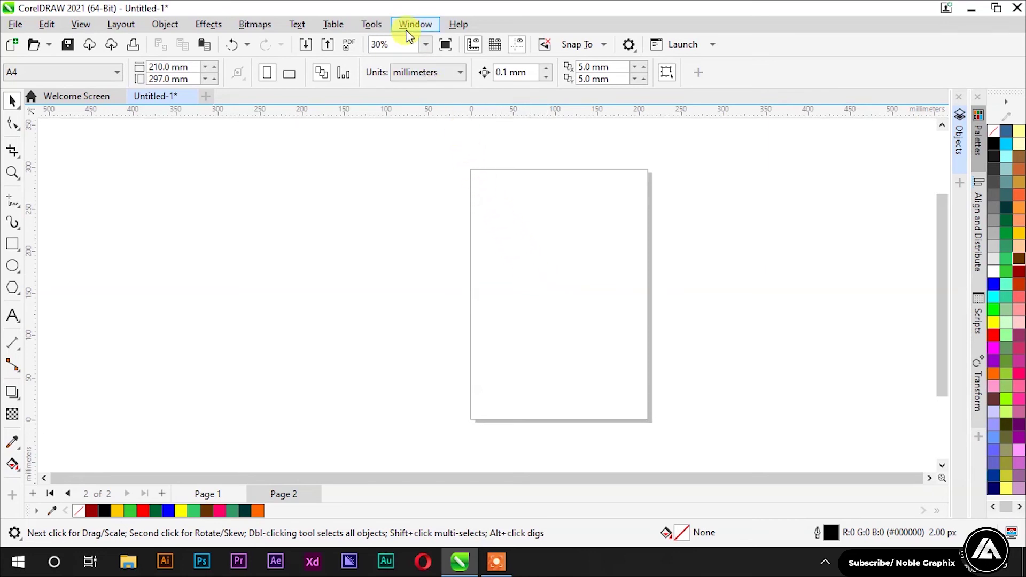
# Open the Options dialog on its General settings via the menus.
pyautogui.click(409, 29)
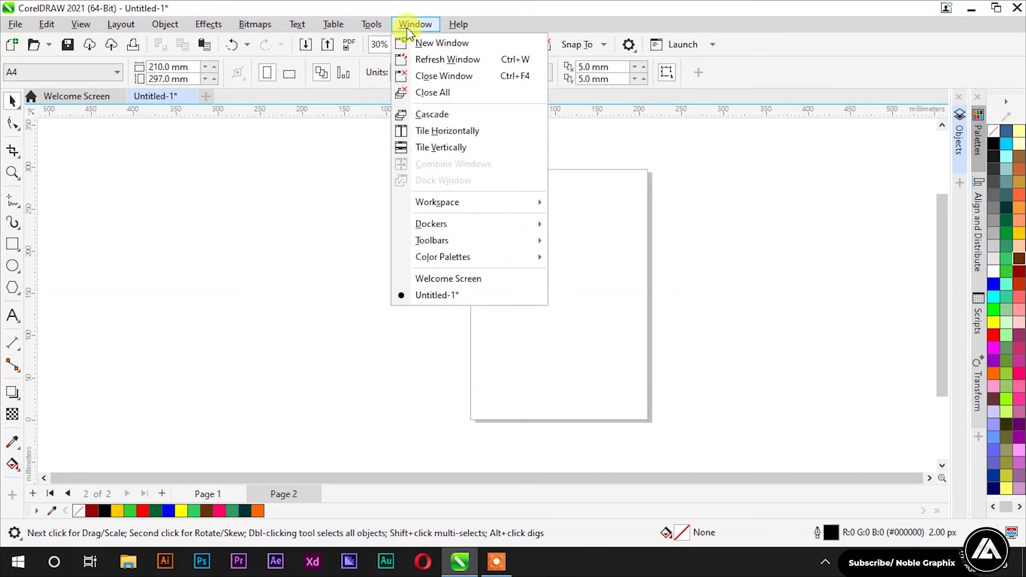
pyautogui.moveTo(371, 24)
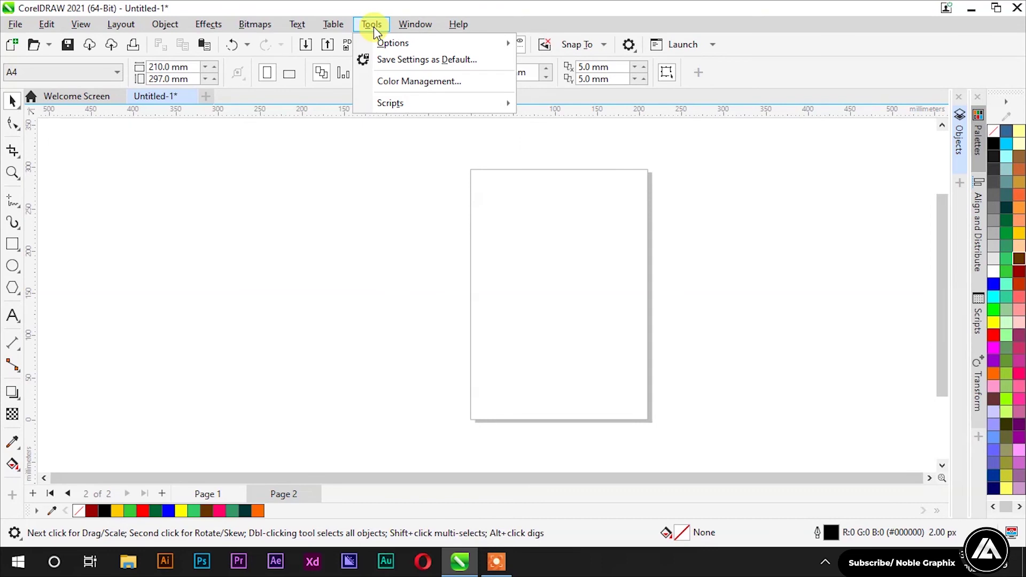
pyautogui.moveTo(433, 44)
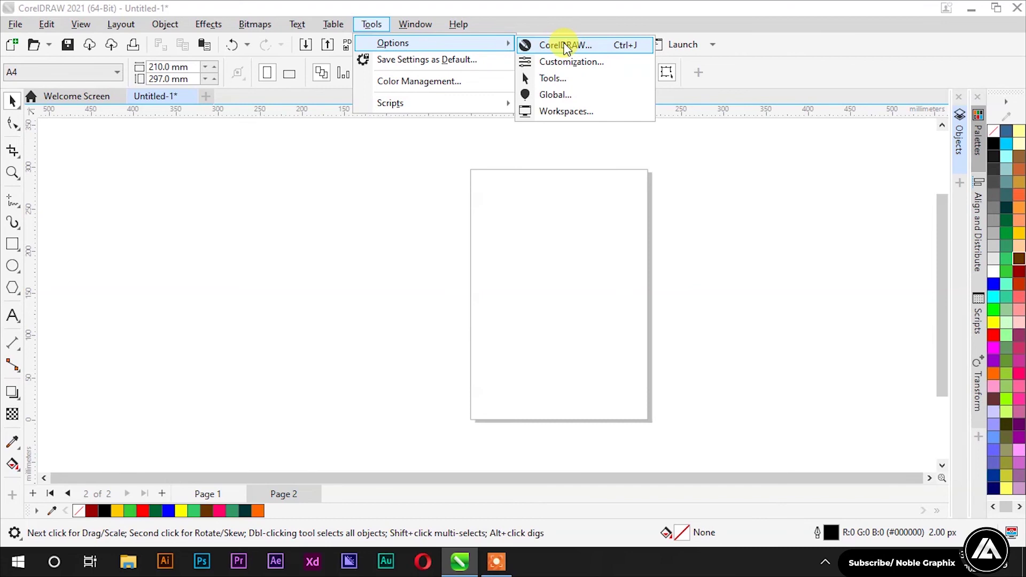
pyautogui.click(565, 46)
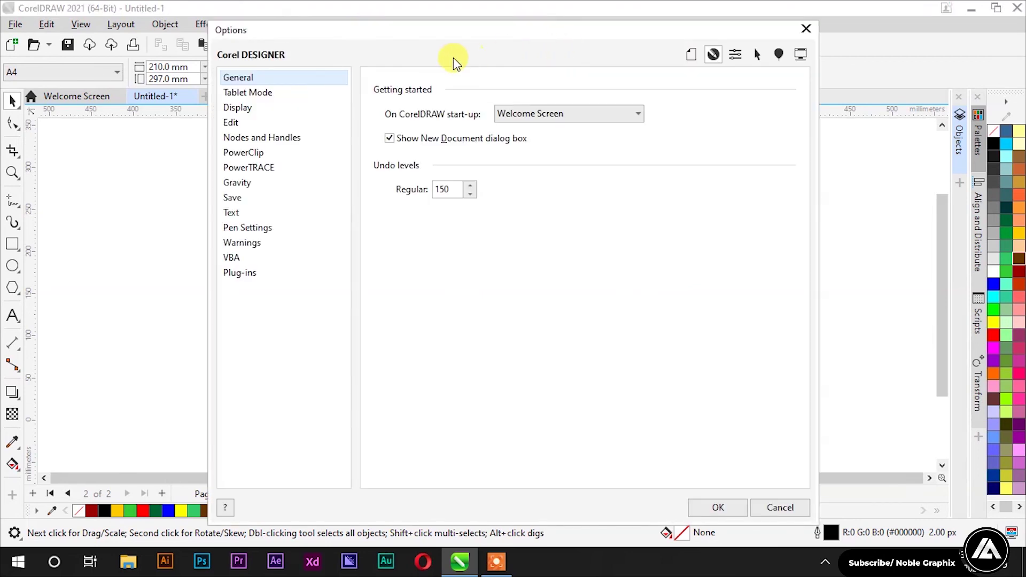
# Show Customization > Commands with the Shortcut Keys tab for File commands, keeping the Main key table.
pyautogui.click(734, 55)
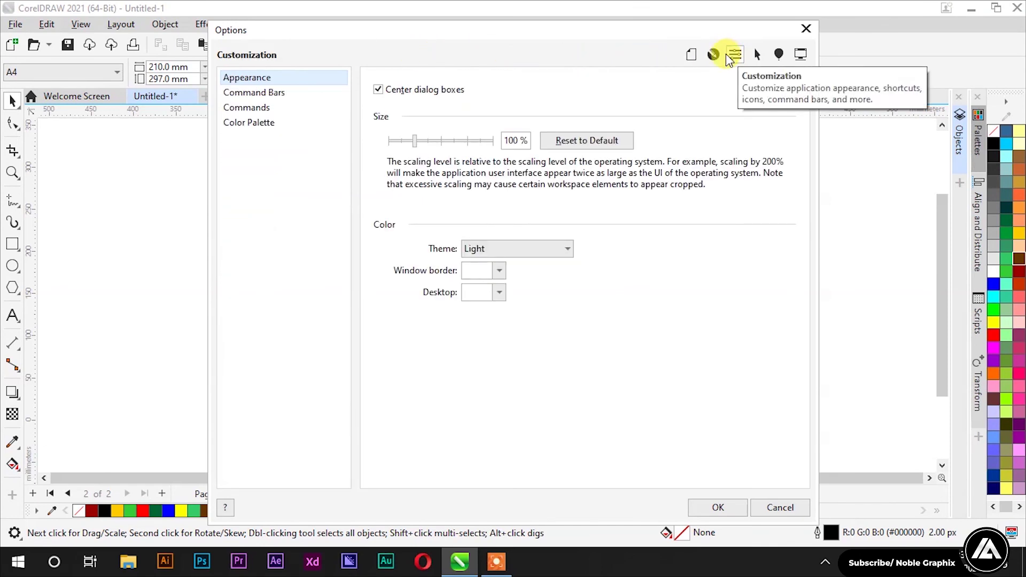
pyautogui.click(259, 108)
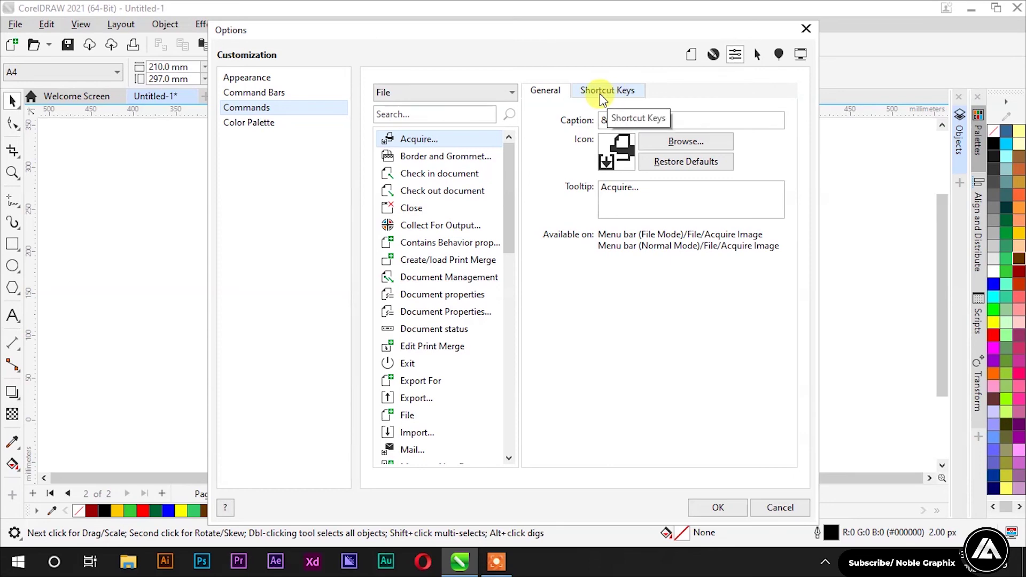
pyautogui.click(599, 94)
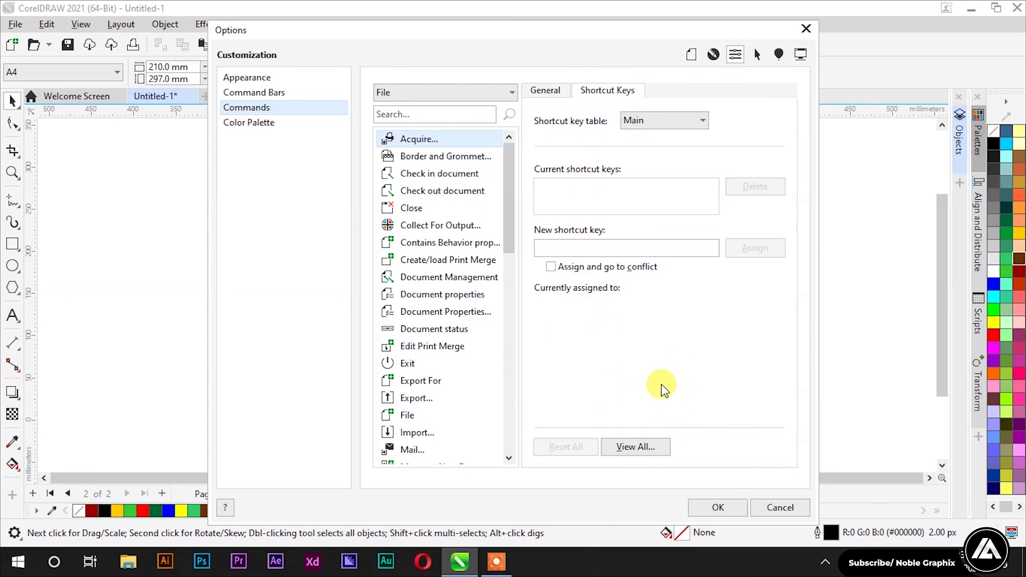
pyautogui.click(594, 247)
pyautogui.click(652, 124)
pyautogui.click(652, 124)
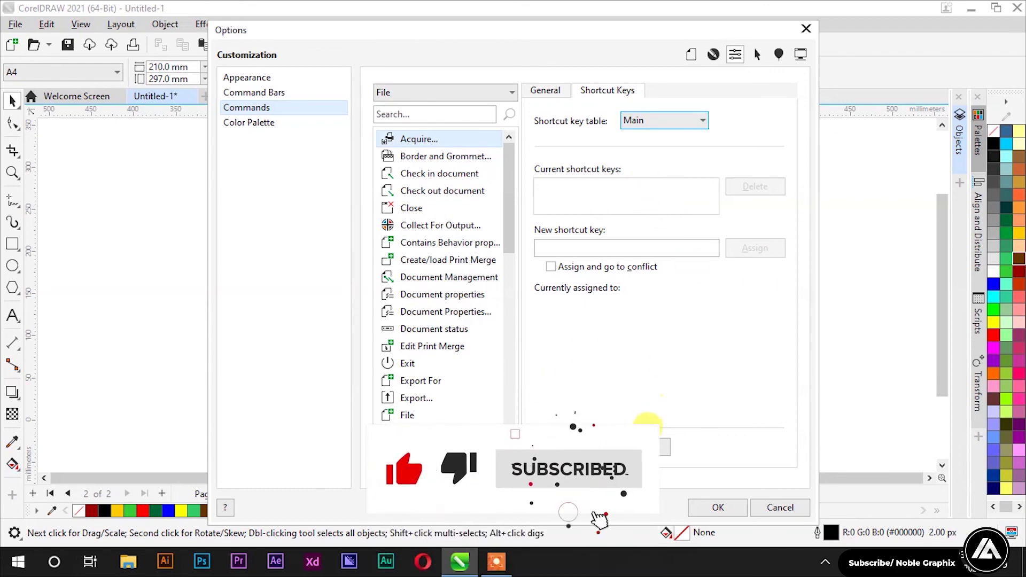
pyautogui.click(645, 453)
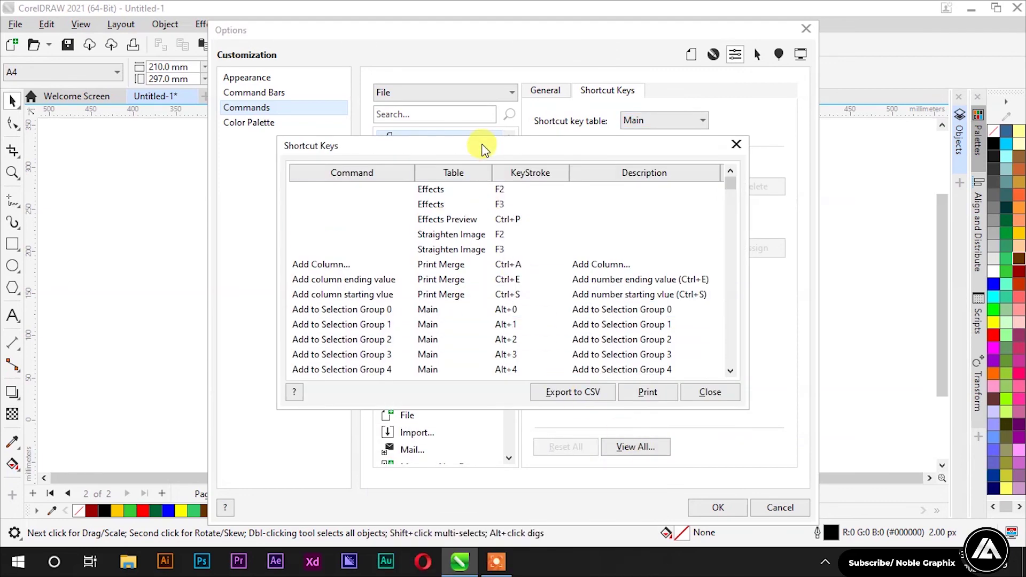
pyautogui.moveTo(486, 143); pyautogui.dragTo(474, 106)
pyautogui.moveTo(470, 373); pyautogui.dragTo(460, 481)
pyautogui.scroll(-1, 470, 332)
pyautogui.scroll(-8, 473, 334)
pyautogui.scroll(-6, 476, 337)
pyautogui.scroll(-6, 477, 334)
pyautogui.scroll(-6, 475, 332)
pyautogui.scroll(-6, 471, 329)
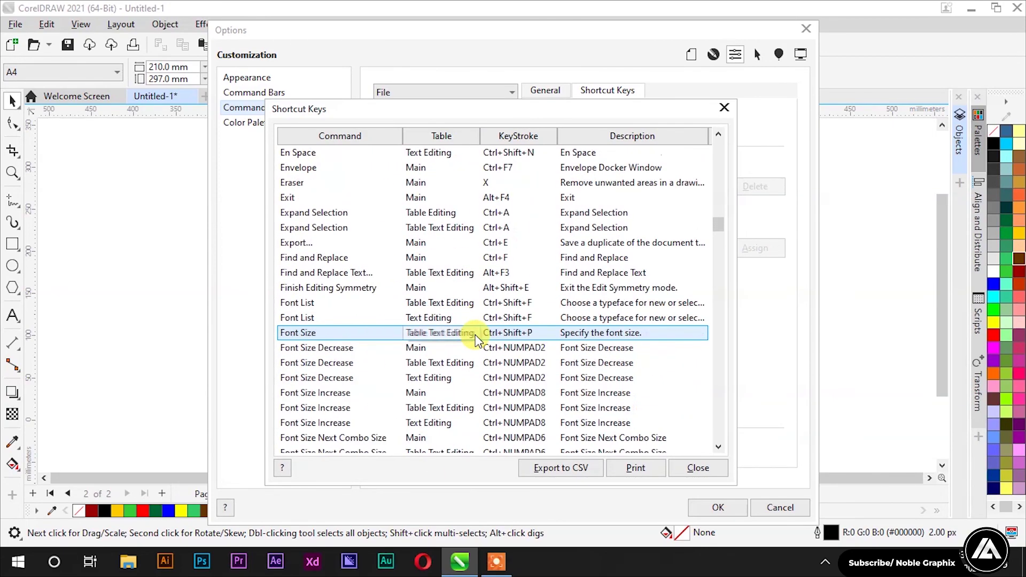
pyautogui.scroll(-6, 471, 328)
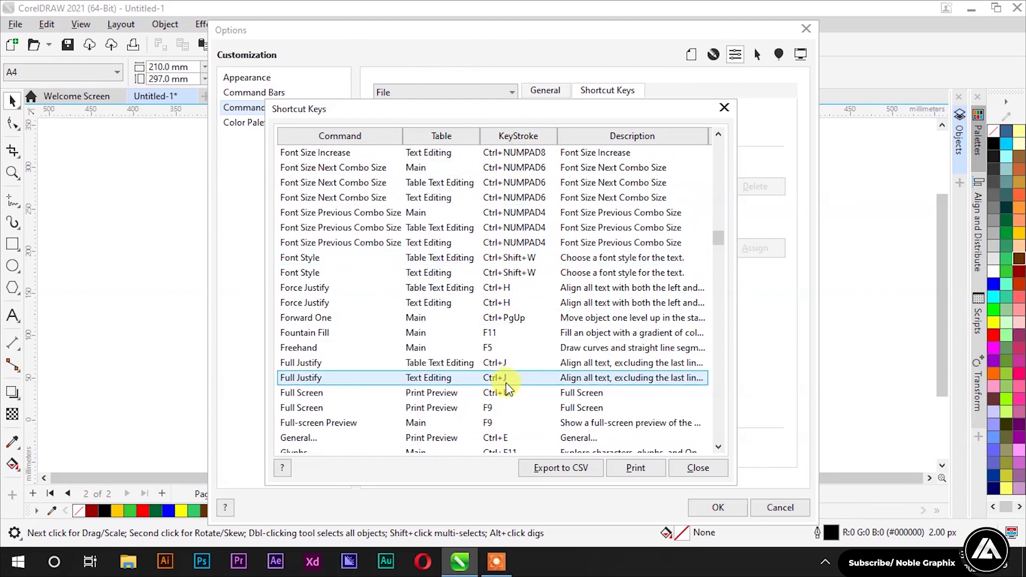
pyautogui.scroll(5, 512, 251)
pyautogui.scroll(5, 519, 251)
pyautogui.scroll(5, 615, 203)
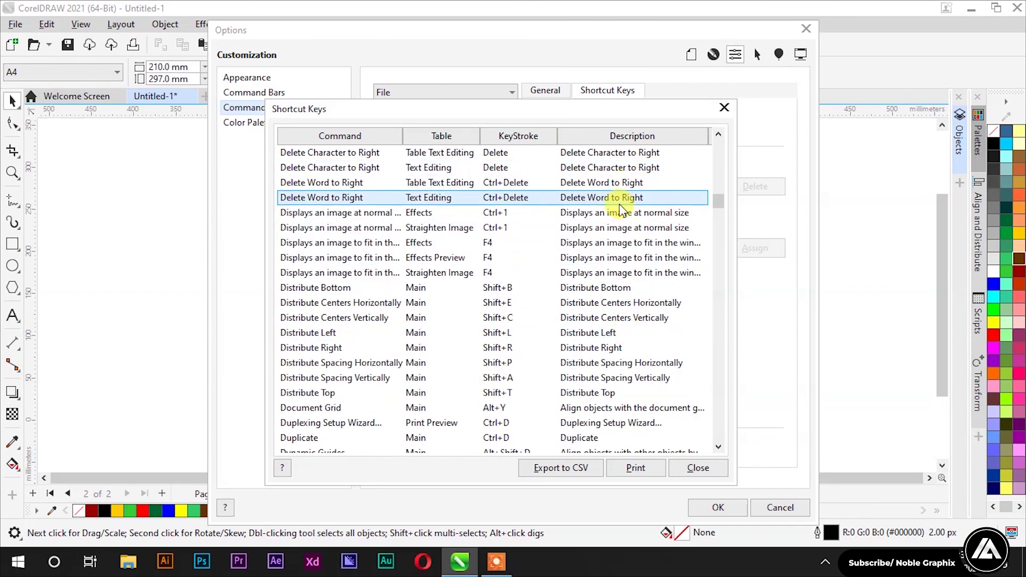
pyautogui.scroll(5, 508, 268)
pyautogui.scroll(8, 474, 256)
pyautogui.scroll(8, 474, 256)
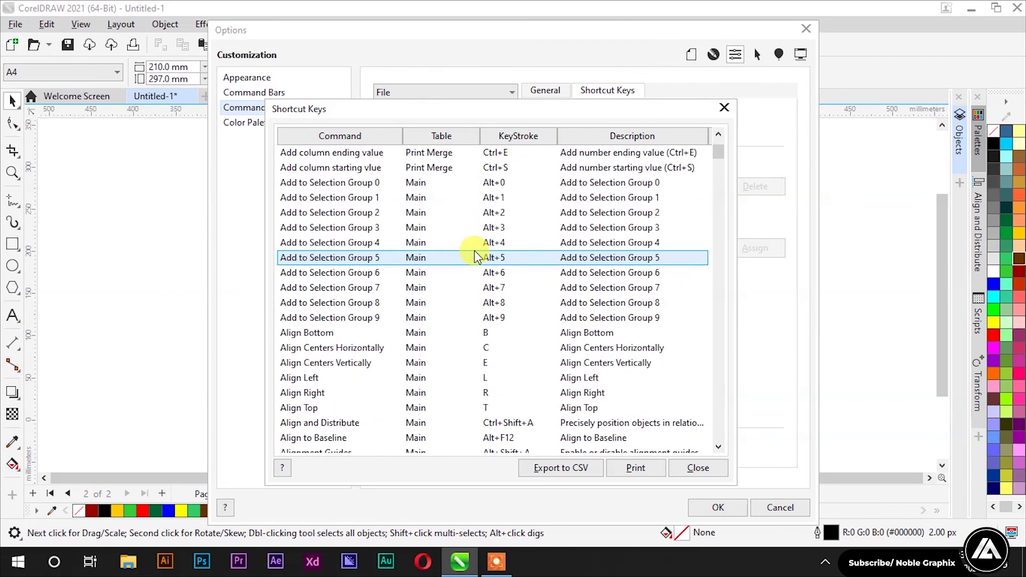
pyautogui.scroll(3, 476, 257)
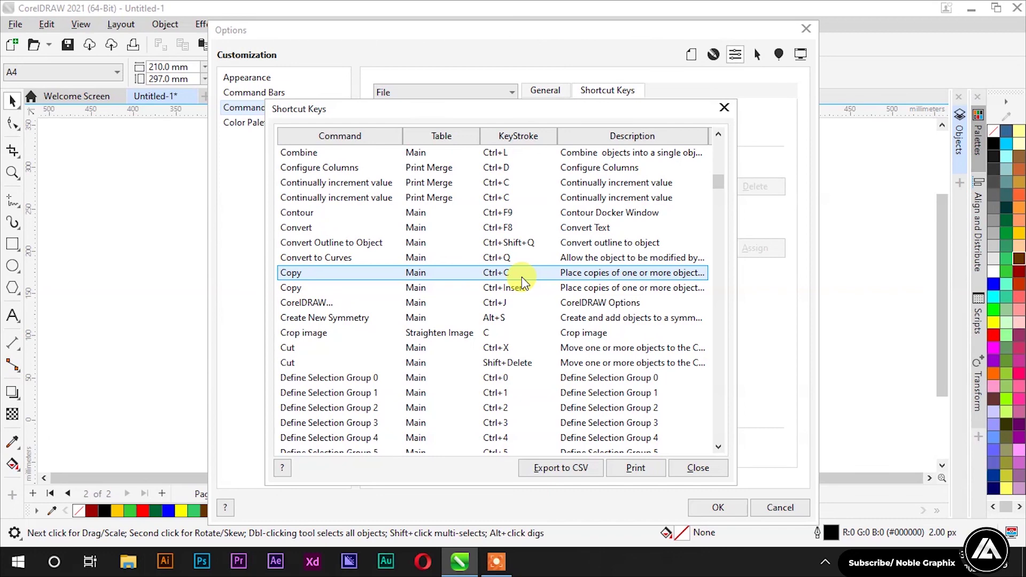
pyautogui.click(513, 227)
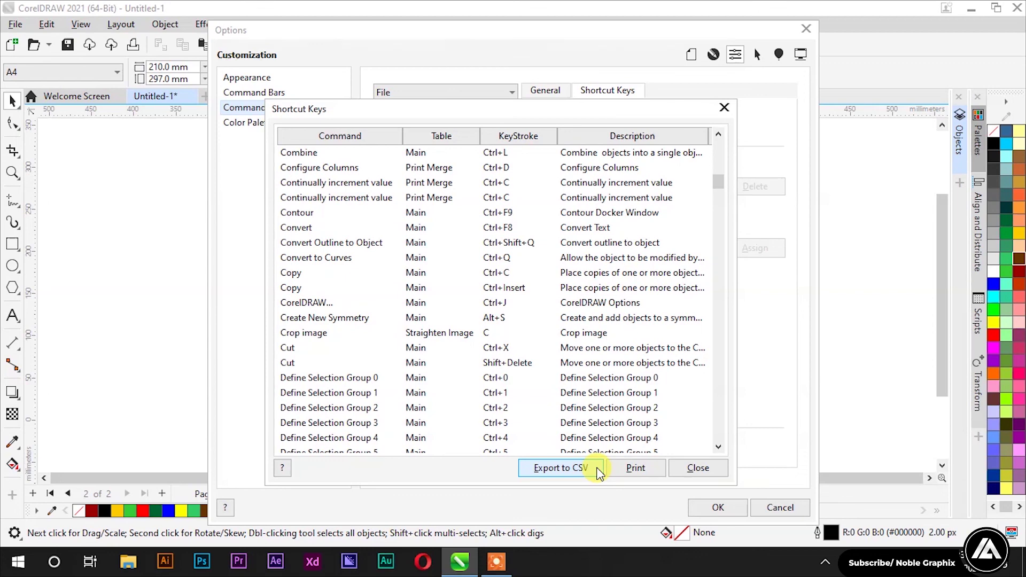
pyautogui.click(698, 468)
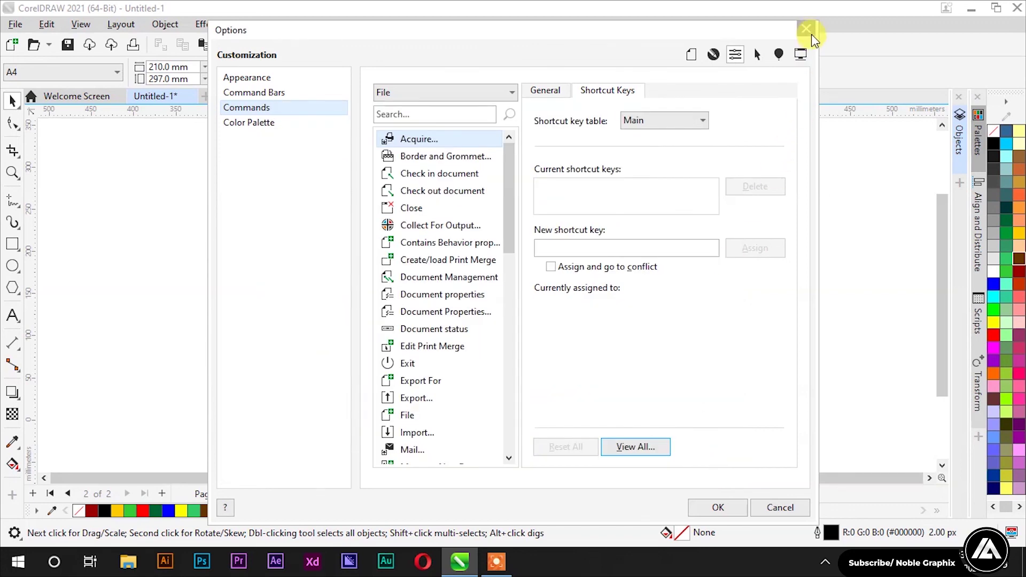
pyautogui.click(807, 29)
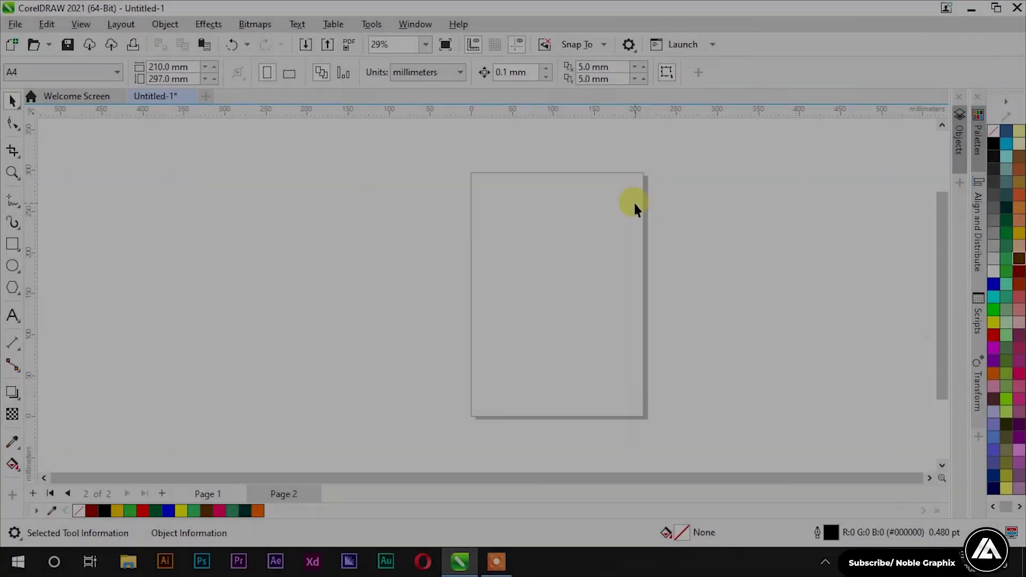